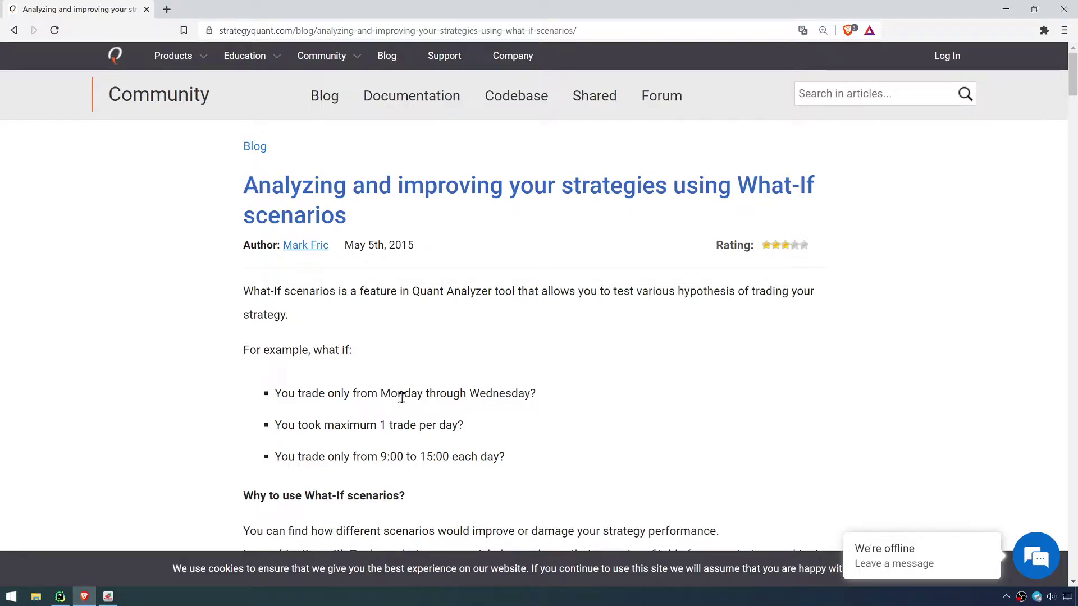
Step: Read the article's example hypotheses about taking one trade per day and trading only from 9:00 to 15:00
{"action": "left_click_drag", "start_coordinate": [463, 425], "coordinate": [275, 436]}
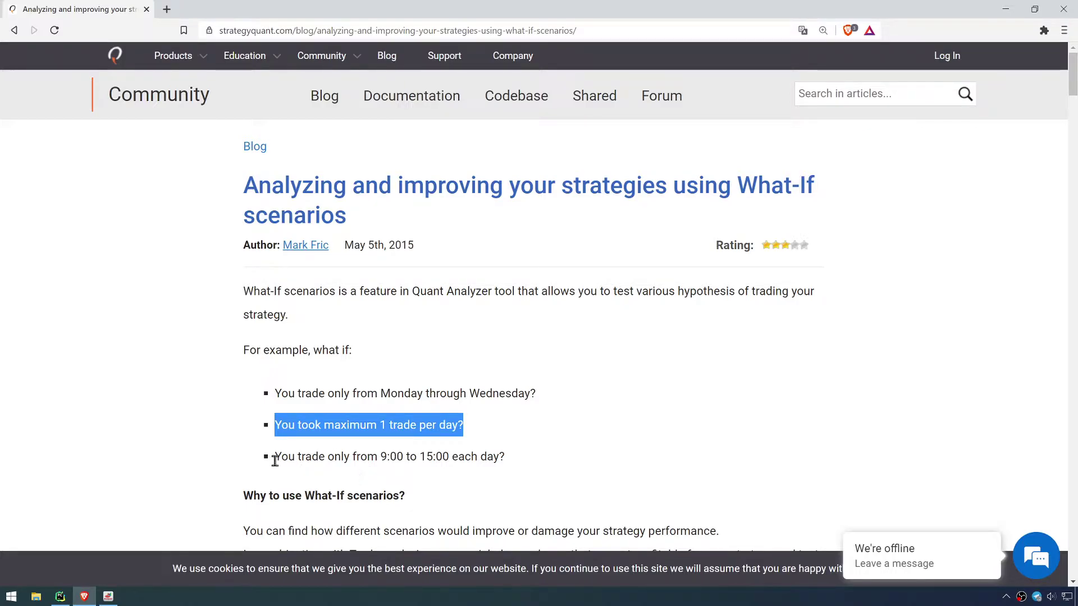
{"action": "left_click_drag", "start_coordinate": [275, 466], "coordinate": [527, 465]}
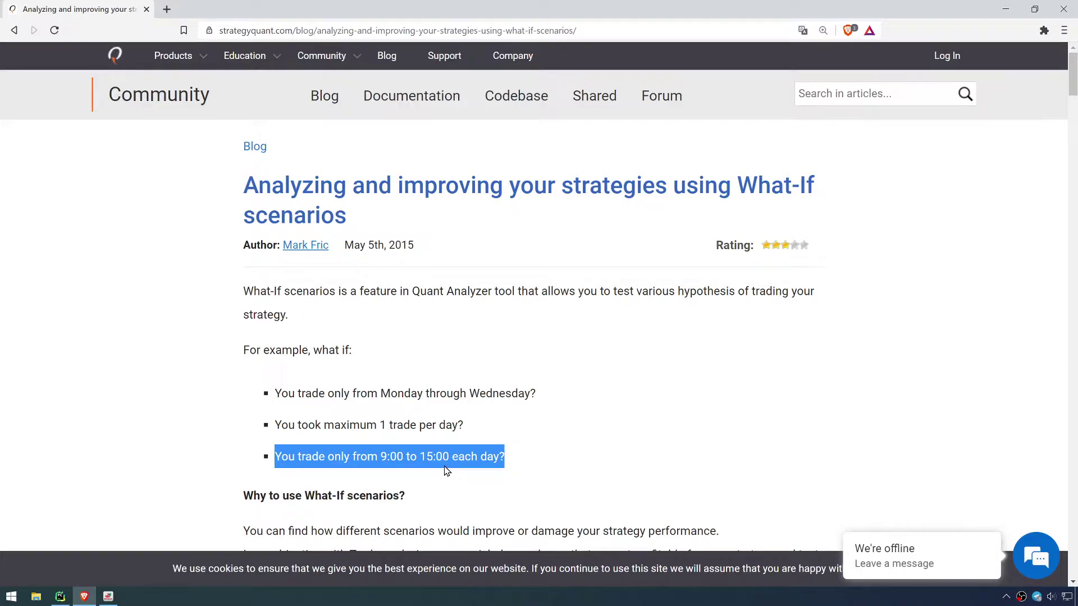
Step: Switch to Quant Analyzer and create a portfolio from all the listed simple strategies in the analysis view
{"action": "left_click", "coordinate": [108, 596]}
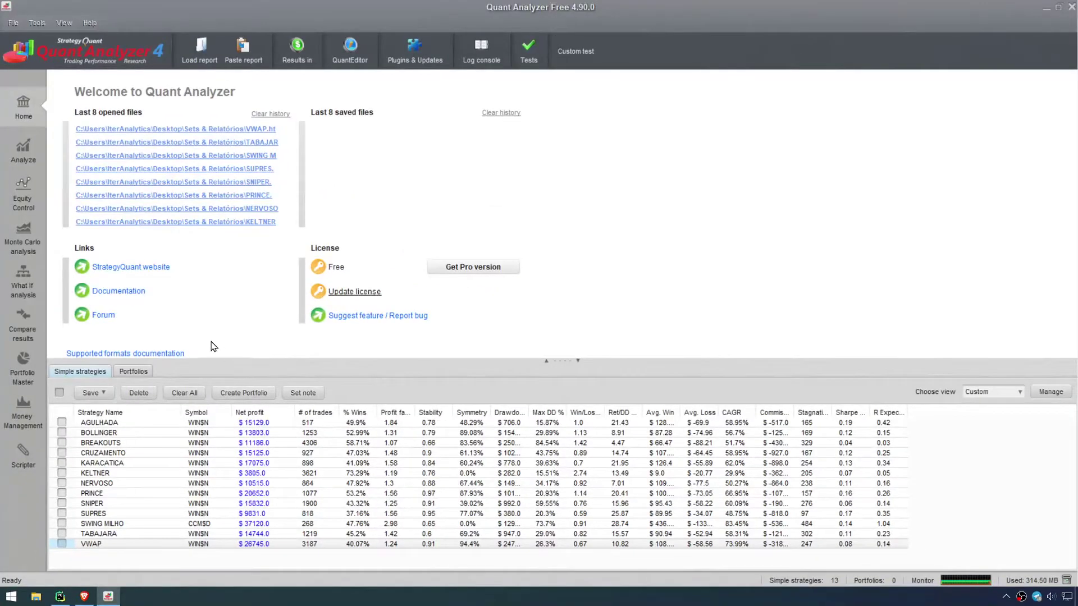
{"action": "left_click", "coordinate": [85, 598]}
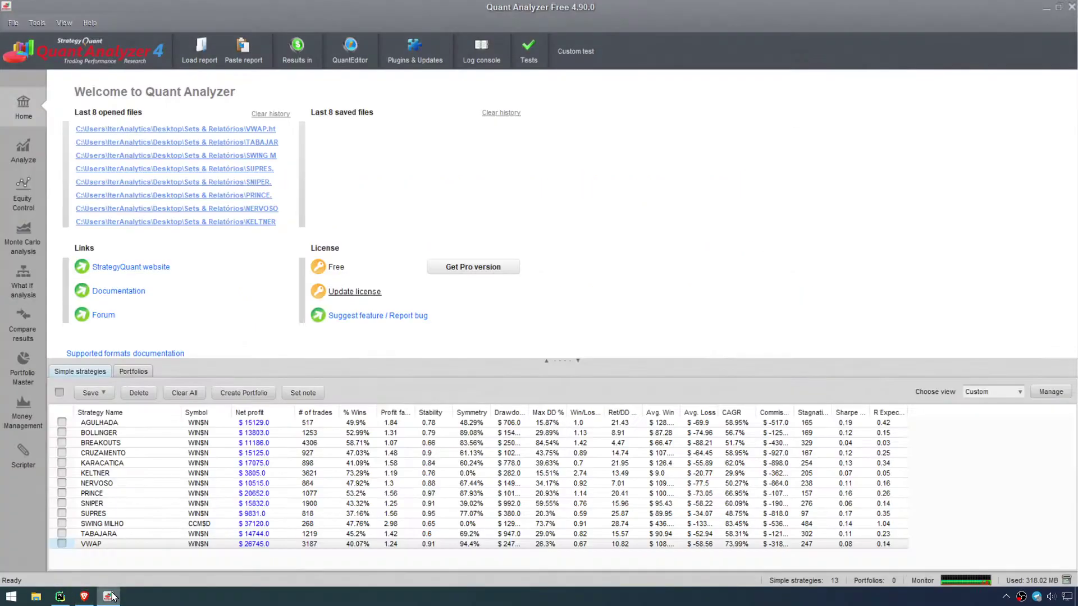
{"action": "left_click", "coordinate": [109, 597]}
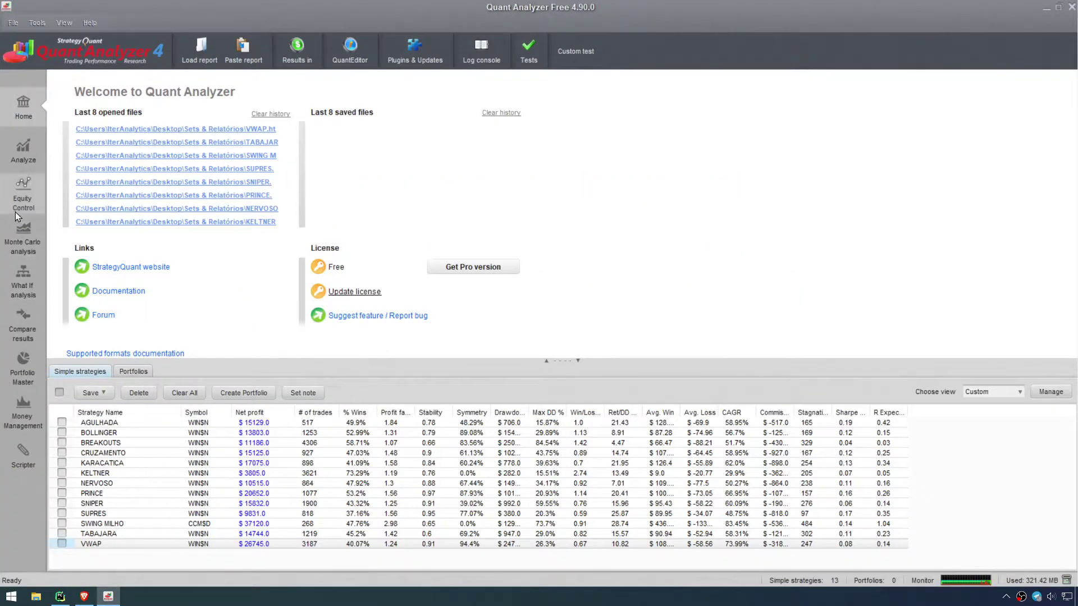
{"action": "left_click", "coordinate": [25, 163]}
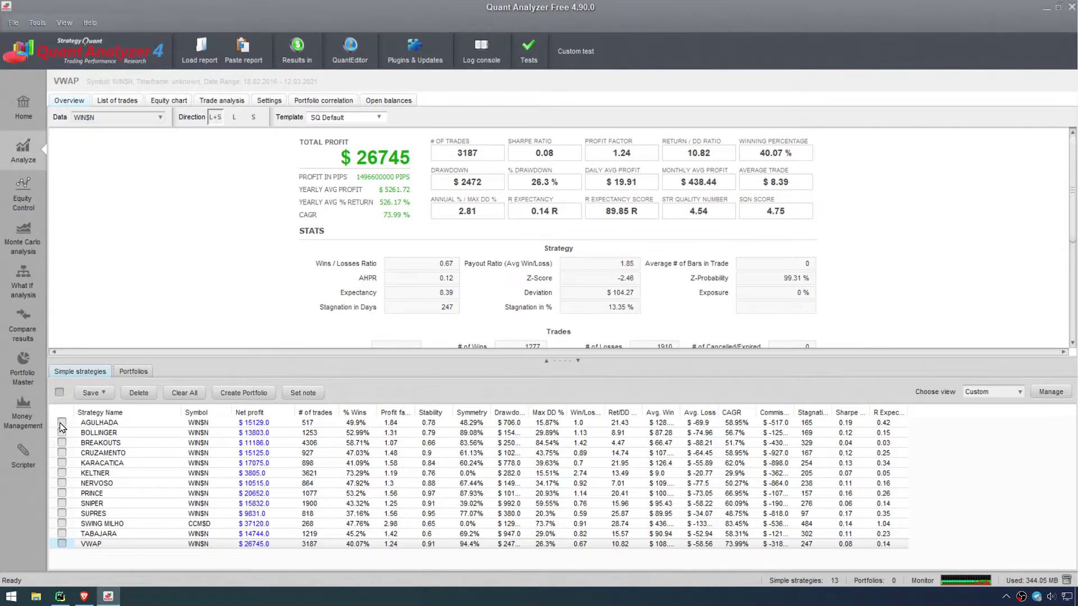
{"action": "left_click", "coordinate": [60, 393]}
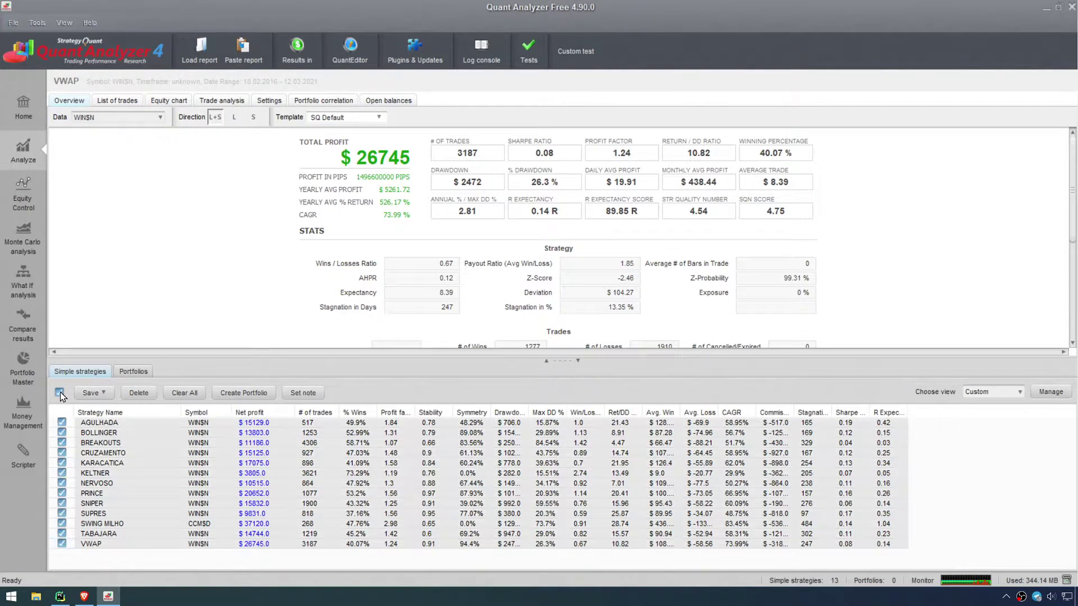
{"action": "left_click", "coordinate": [247, 392]}
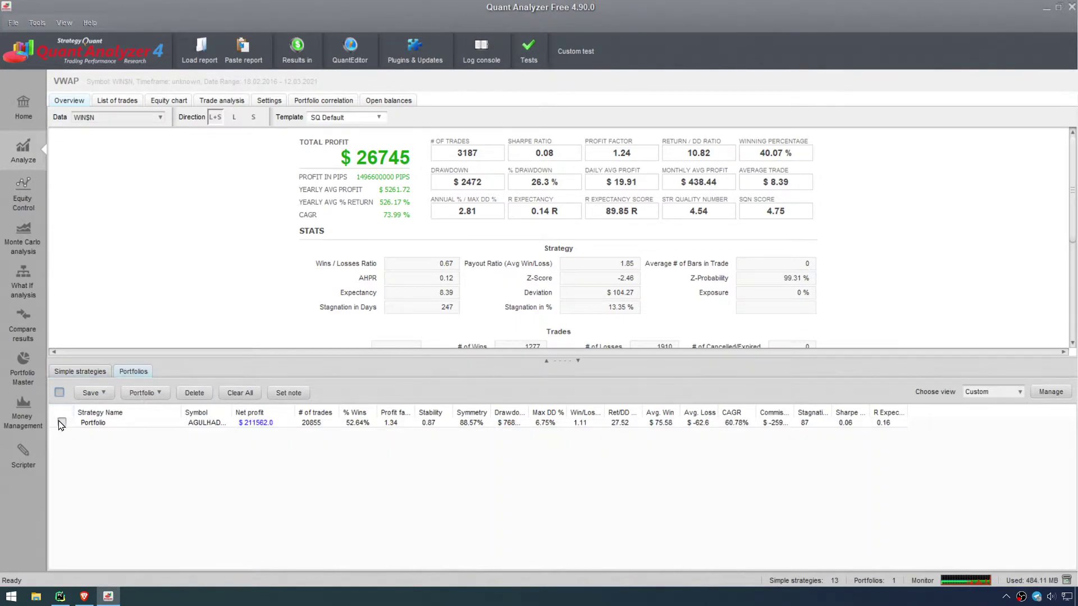
Step: View the new portfolio's equity chart and look briefly at its available What If options
{"action": "left_click", "coordinate": [59, 422]}
{"action": "left_click", "coordinate": [168, 101]}
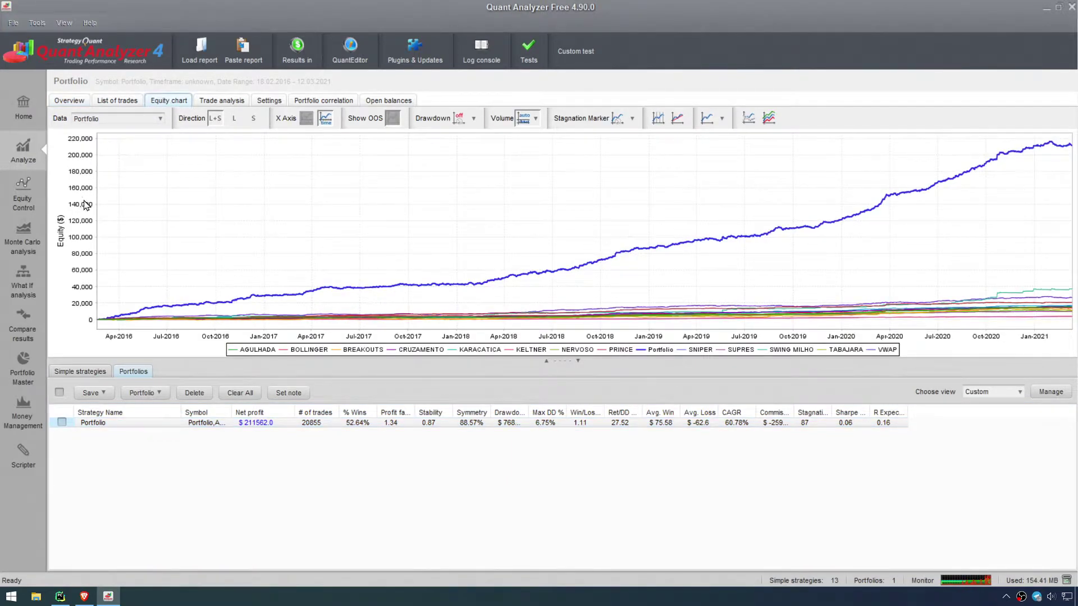
{"action": "left_click", "coordinate": [35, 287]}
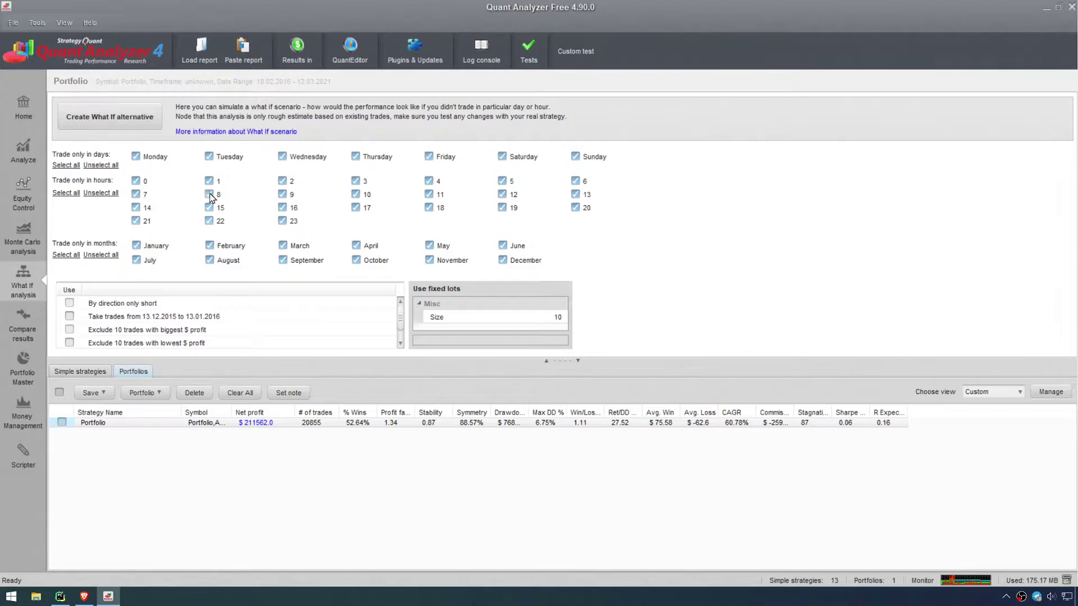
{"action": "left_click", "coordinate": [23, 160]}
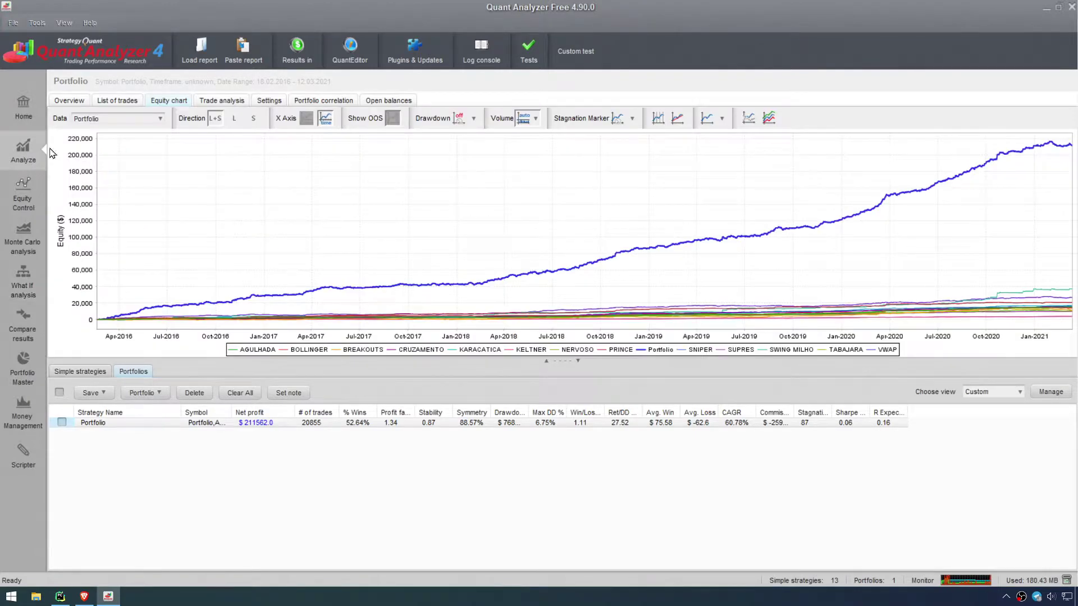
Step: Examine the open and close times of the trades in the portfolio's list of trades
{"action": "left_click", "coordinate": [121, 104]}
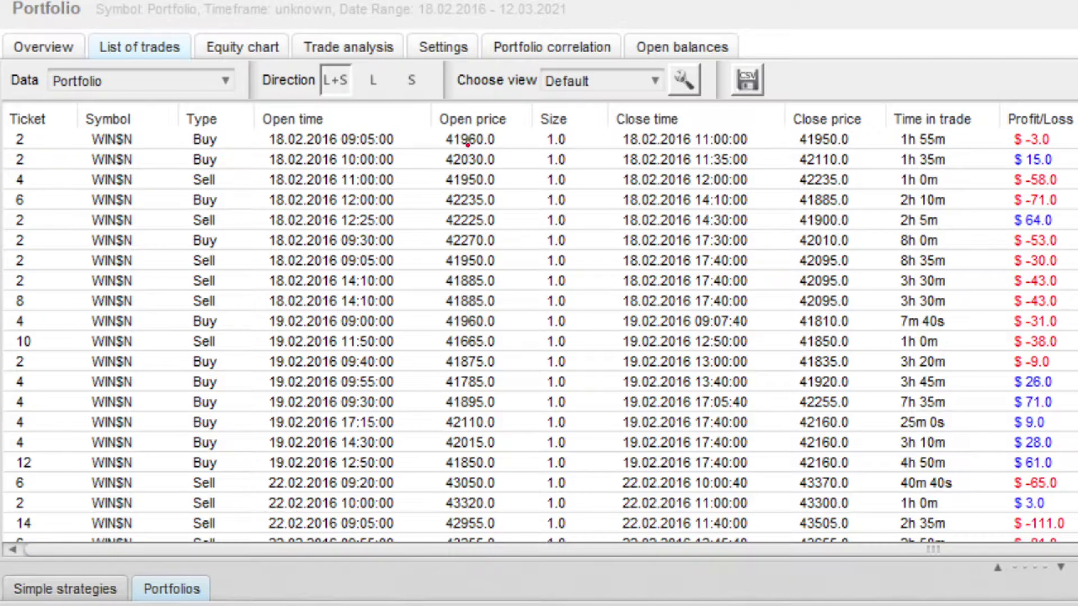
{"action": "mouse_move", "coordinate": [305, 112]}
{"action": "left_mouse_down"}
{"action": "mouse_move", "coordinate": [377, 77]}
{"action": "mouse_move", "coordinate": [473, 64]}
{"action": "mouse_move", "coordinate": [641, 107]}
{"action": "mouse_move", "coordinate": [615, 105]}
{"action": "mouse_move", "coordinate": [650, 76]}
{"action": "left_mouse_up"}
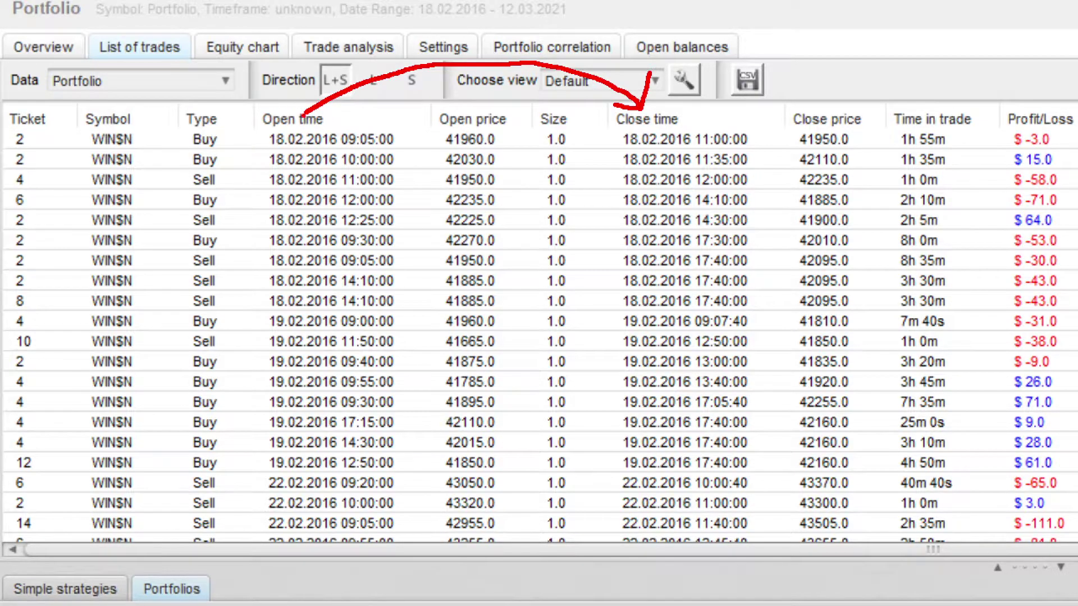
{"action": "mouse_move", "coordinate": [318, 78]}
{"action": "left_mouse_down"}
{"action": "mouse_move", "coordinate": [307, 112]}
{"action": "mouse_move", "coordinate": [348, 108]}
{"action": "left_mouse_up"}
{"action": "mouse_move", "coordinate": [405, 134]}
{"action": "left_mouse_down"}
{"action": "mouse_move", "coordinate": [396, 143]}
{"action": "mouse_move", "coordinate": [449, 128]}
{"action": "left_mouse_up"}
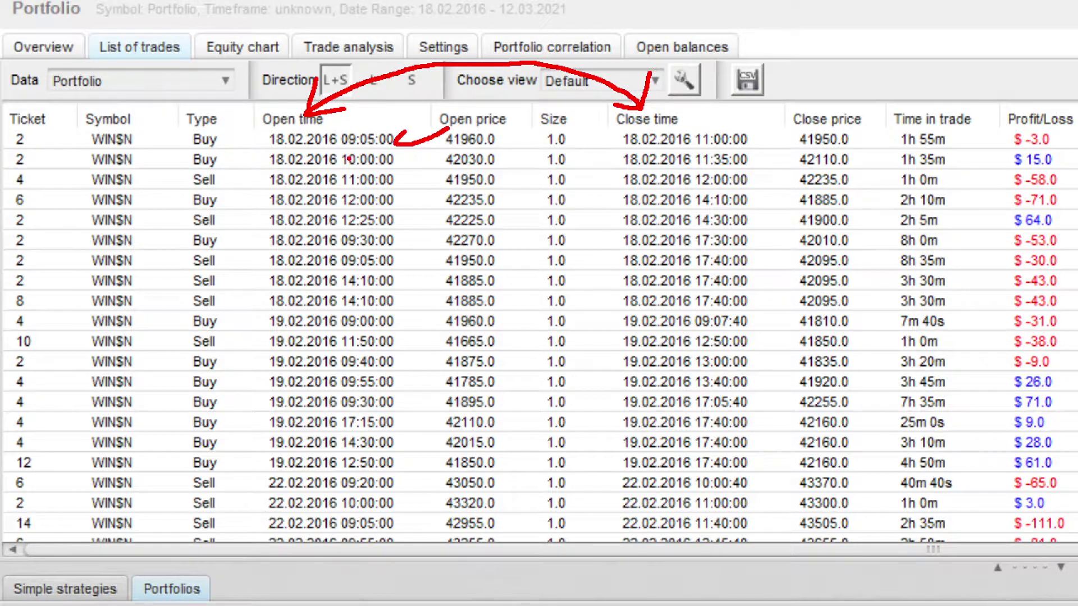
{"action": "mouse_move", "coordinate": [395, 153]}
{"action": "left_mouse_down"}
{"action": "mouse_move", "coordinate": [416, 167]}
{"action": "mouse_move", "coordinate": [394, 168]}
{"action": "mouse_move", "coordinate": [381, 192]}
{"action": "mouse_move", "coordinate": [409, 191]}
{"action": "mouse_move", "coordinate": [426, 208]}
{"action": "left_mouse_up"}
{"action": "mouse_move", "coordinate": [418, 191]}
{"action": "left_mouse_down"}
{"action": "mouse_move", "coordinate": [395, 212]}
{"action": "mouse_move", "coordinate": [415, 230]}
{"action": "mouse_move", "coordinate": [394, 231]}
{"action": "mouse_move", "coordinate": [416, 237]}
{"action": "mouse_move", "coordinate": [416, 249]}
{"action": "mouse_move", "coordinate": [443, 231]}
{"action": "mouse_move", "coordinate": [448, 256]}
{"action": "mouse_move", "coordinate": [386, 289]}
{"action": "left_mouse_up"}
{"action": "left_click", "coordinate": [410, 261]}
{"action": "key", "text": "ctrl+z"}
{"action": "key", "text": "ctrl+z"}
{"action": "left_click_drag", "start_coordinate": [393, 276], "coordinate": [428, 313]}
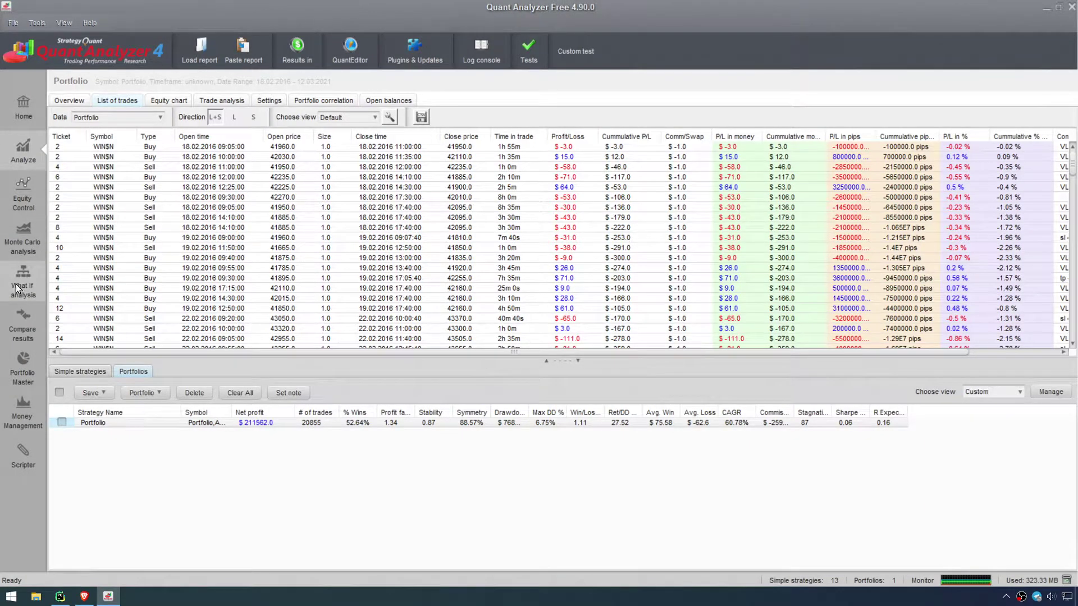
Step: Create a What If alternative of the portfolio with all days, hours and months allowed
{"action": "left_click", "coordinate": [17, 288]}
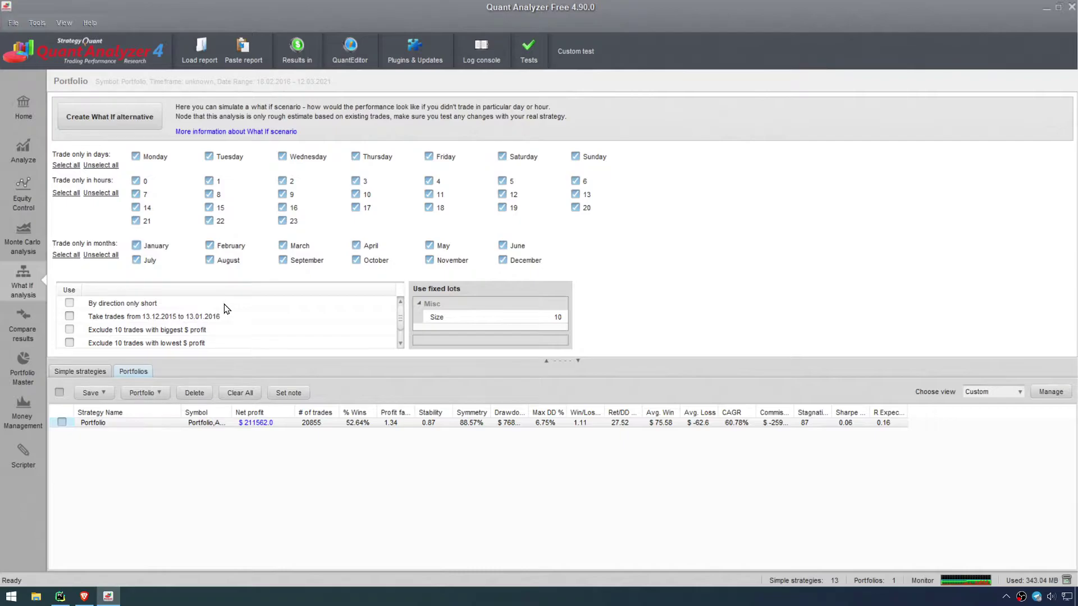
{"action": "left_click", "coordinate": [64, 427]}
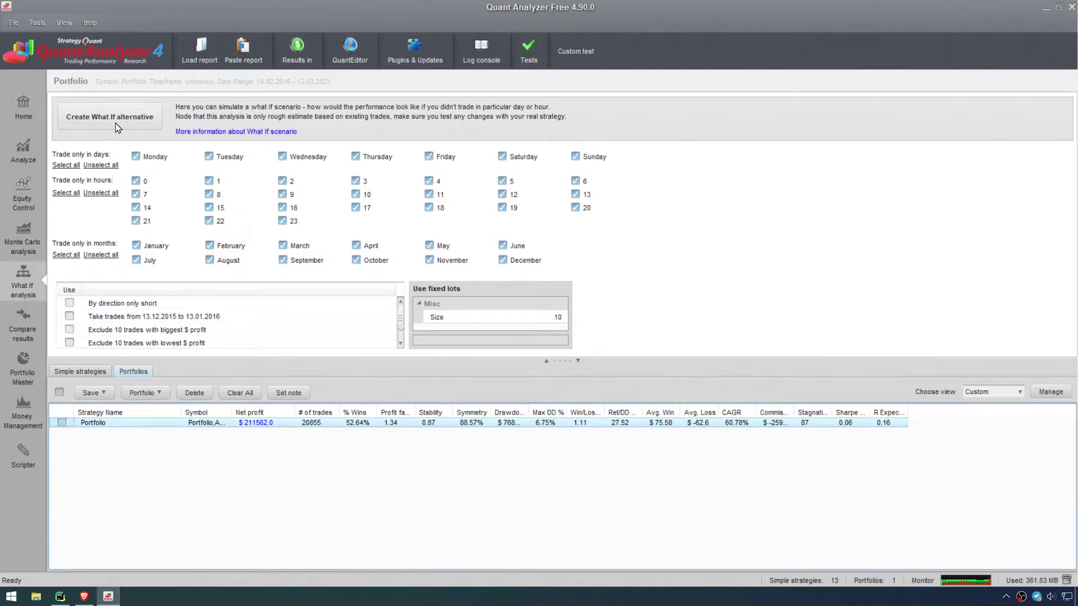
{"action": "left_click", "coordinate": [117, 127]}
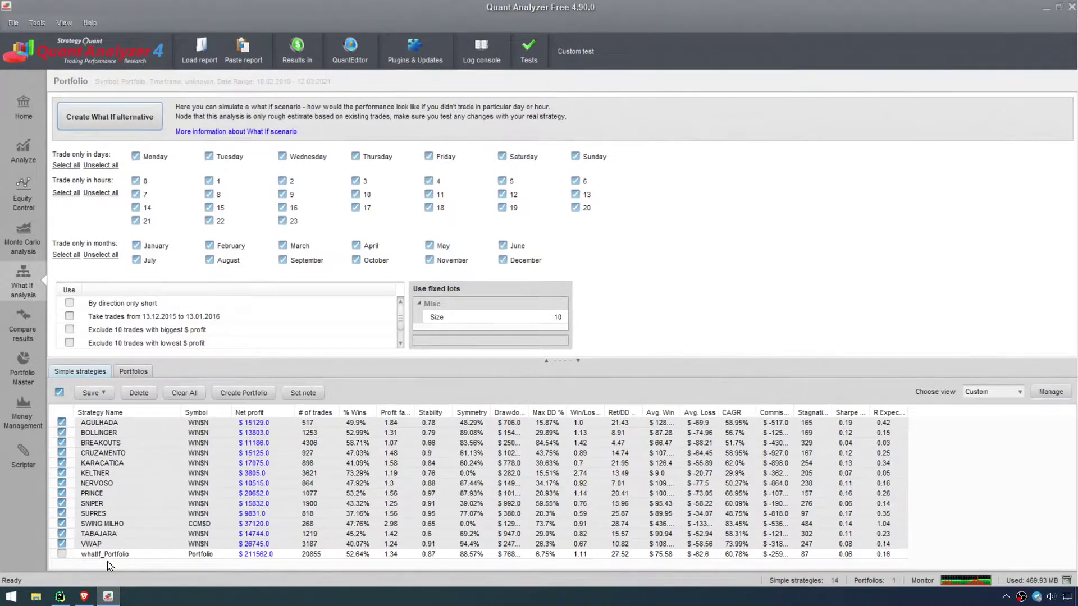
Step: Unmark all simple strategies and rename the unrestricted What If alternative as Portfólio
{"action": "left_click", "coordinate": [124, 512]}
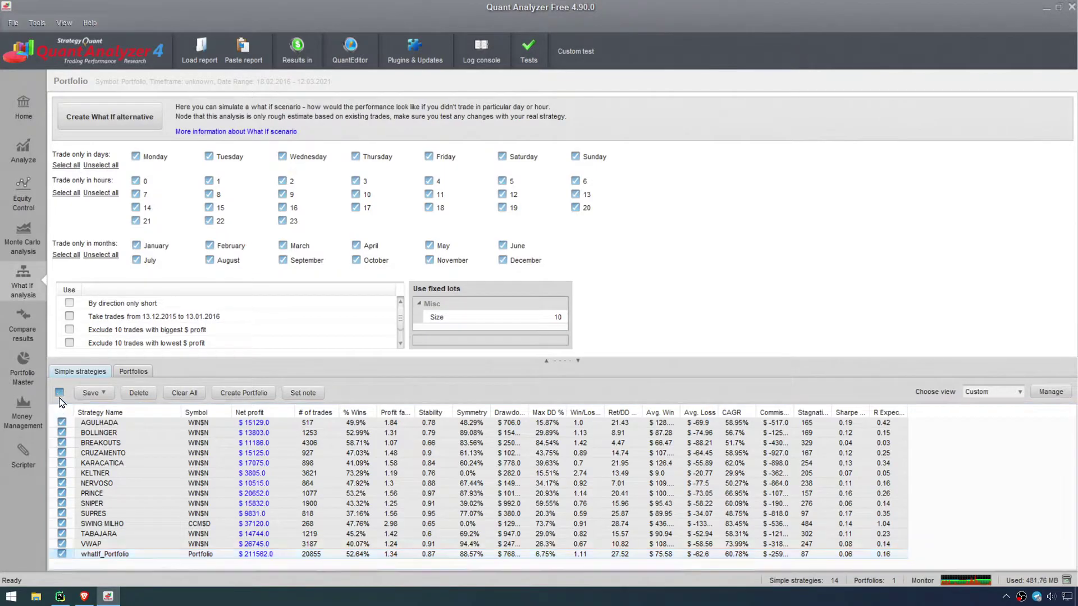
{"action": "left_click", "coordinate": [59, 392]}
{"action": "double_click", "coordinate": [105, 554]}
{"action": "type", "text": "P"}
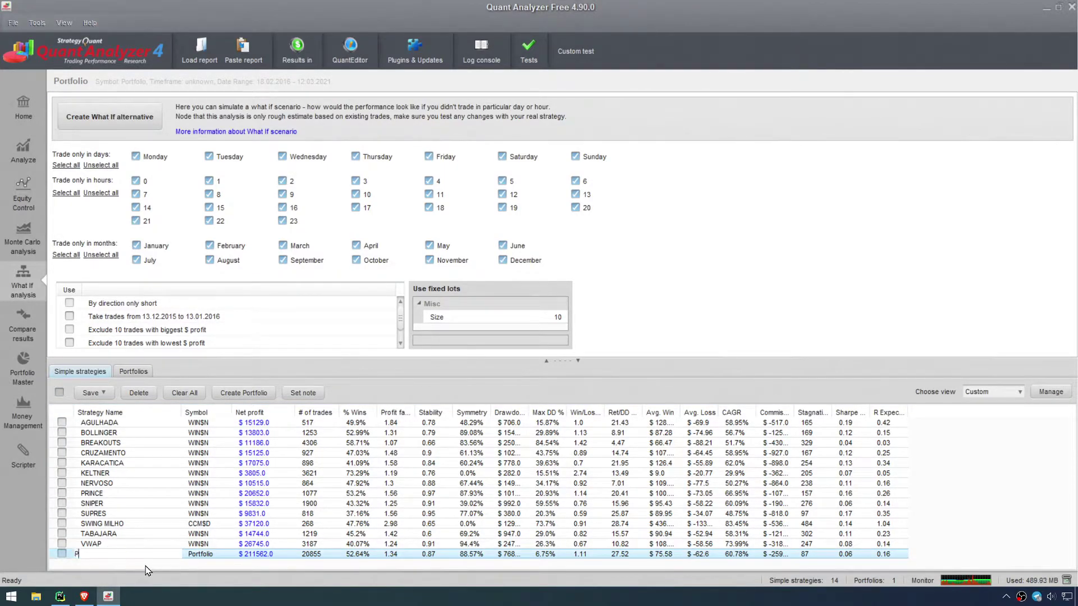
{"action": "type", "text": "ortfólio"}
{"action": "key", "text": "Return"}
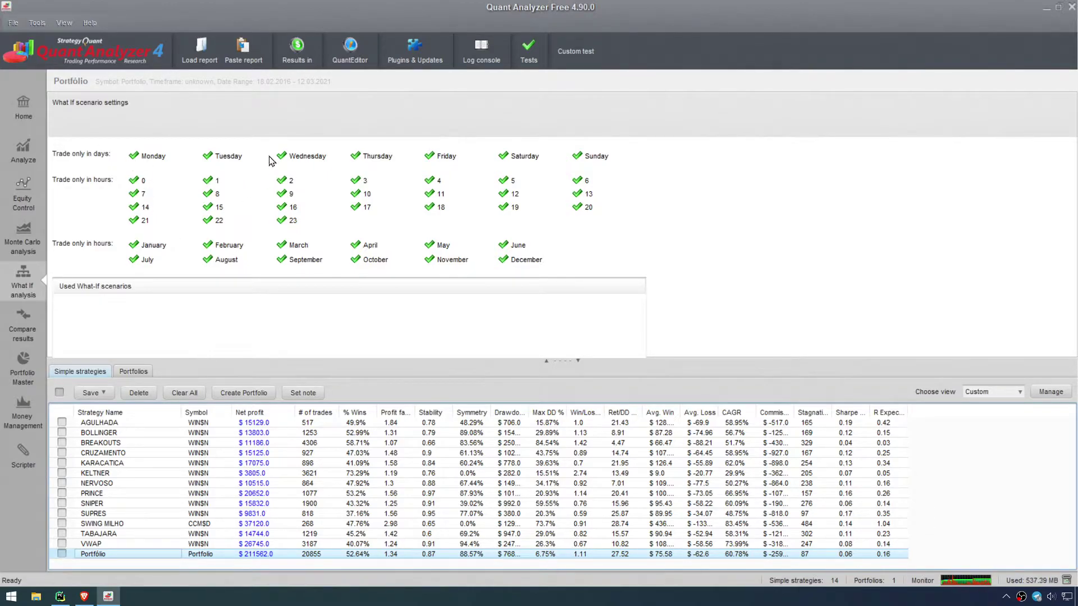
Step: Compare the original portfolio's What If page with the scenario settings of the Portfólio copy
{"action": "left_click", "coordinate": [142, 373]}
{"action": "left_click", "coordinate": [65, 425]}
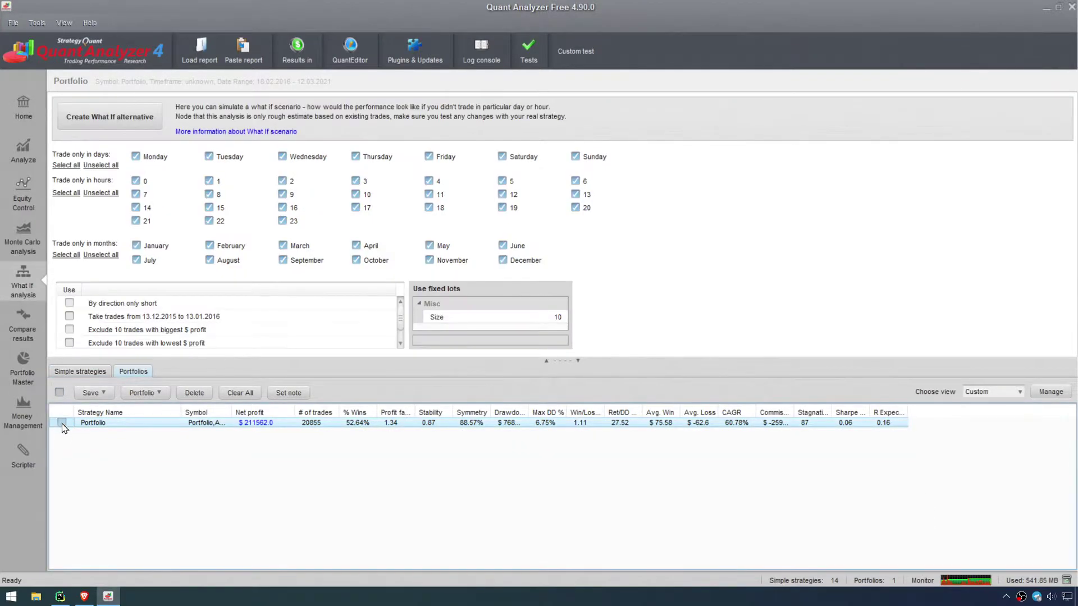
{"action": "left_click", "coordinate": [79, 371]}
{"action": "left_click", "coordinate": [69, 556]}
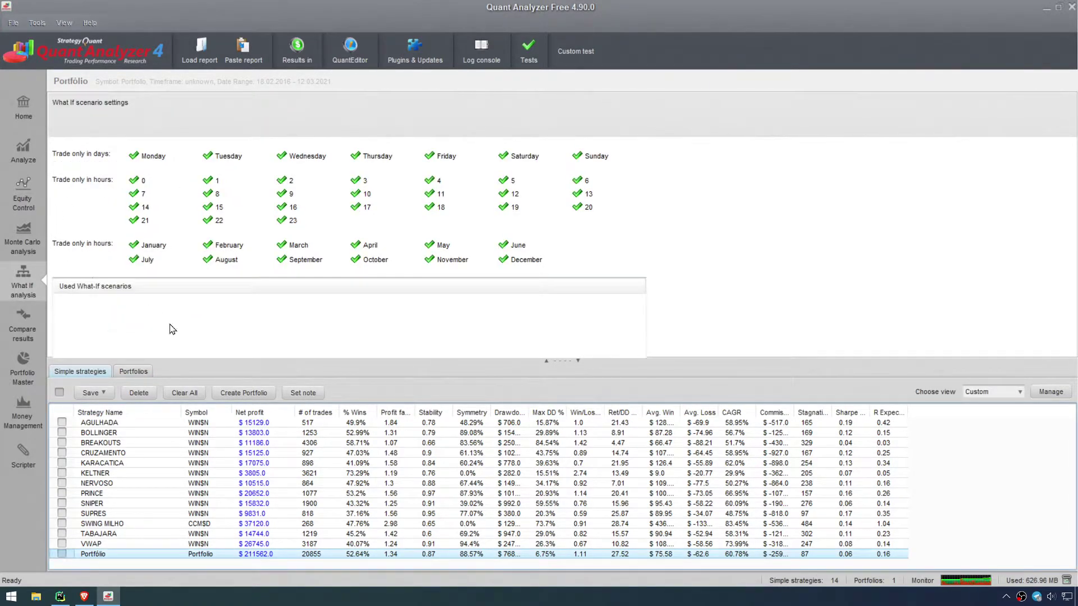
Step: Enlarge the simple strategies list, mark the Portfólio entry in it, and restore the split layout
{"action": "left_click", "coordinate": [546, 362]}
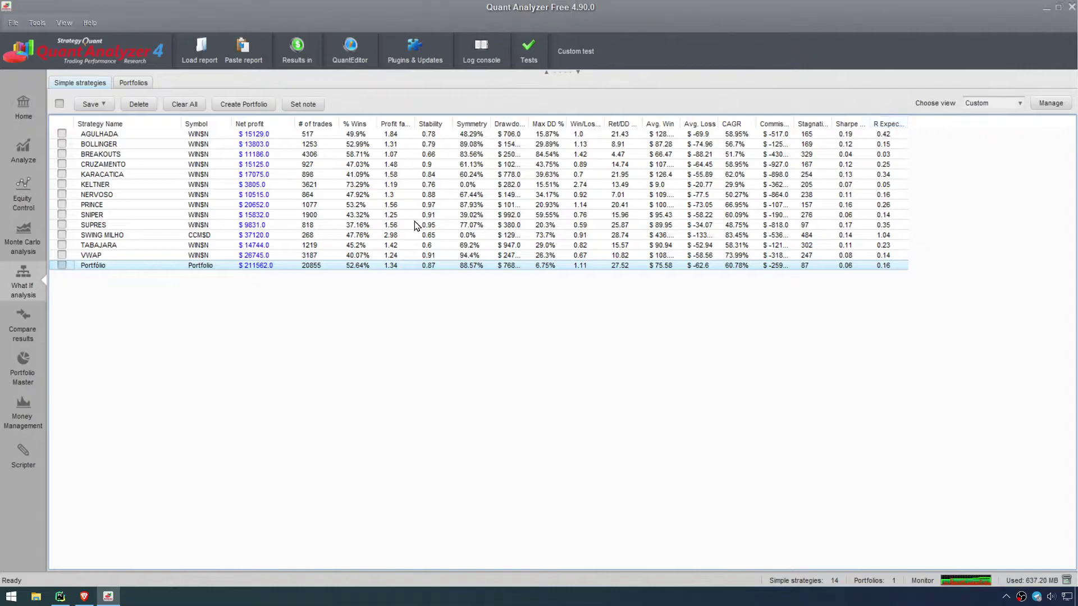
{"action": "left_click", "coordinate": [62, 265]}
{"action": "left_click_drag", "start_coordinate": [96, 275], "coordinate": [86, 299]}
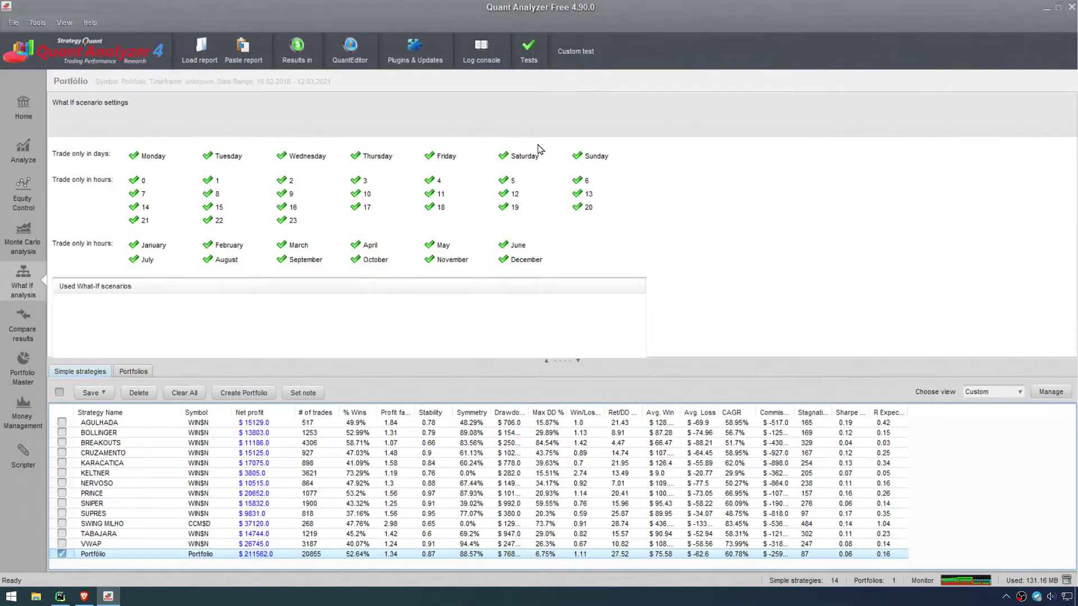
{"action": "left_click", "coordinate": [578, 72]}
Step: Create a What If alternative of the original portfolio that trades only on Monday and Friday
{"action": "left_click", "coordinate": [133, 373]}
{"action": "left_click", "coordinate": [62, 422]}
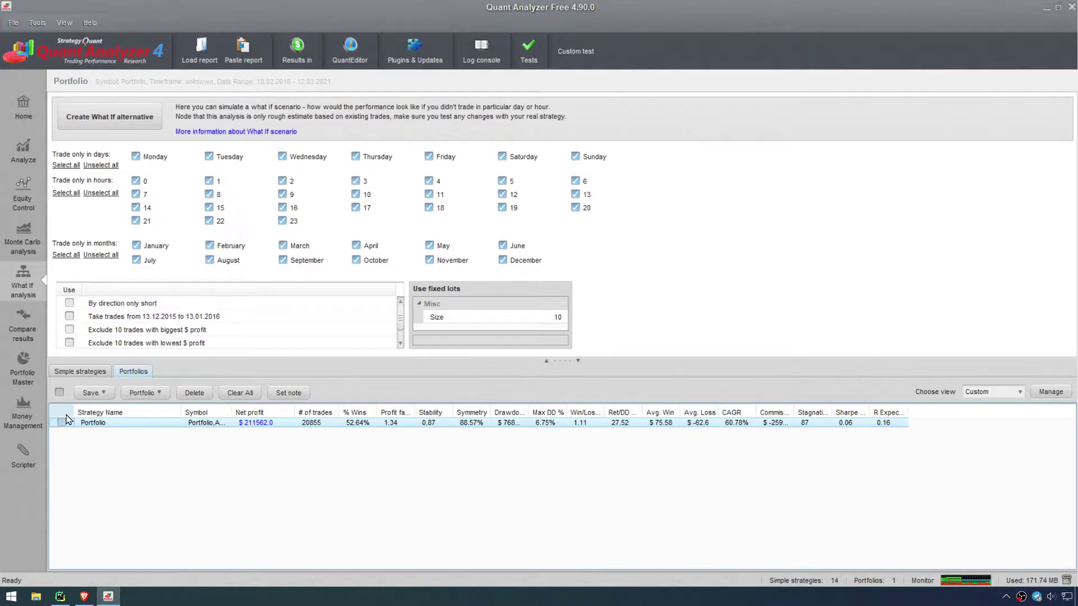
{"action": "left_click", "coordinate": [208, 157]}
{"action": "left_click", "coordinate": [282, 156]}
{"action": "left_click", "coordinate": [355, 156]}
{"action": "left_click", "coordinate": [502, 157]}
{"action": "left_click", "coordinate": [574, 157]}
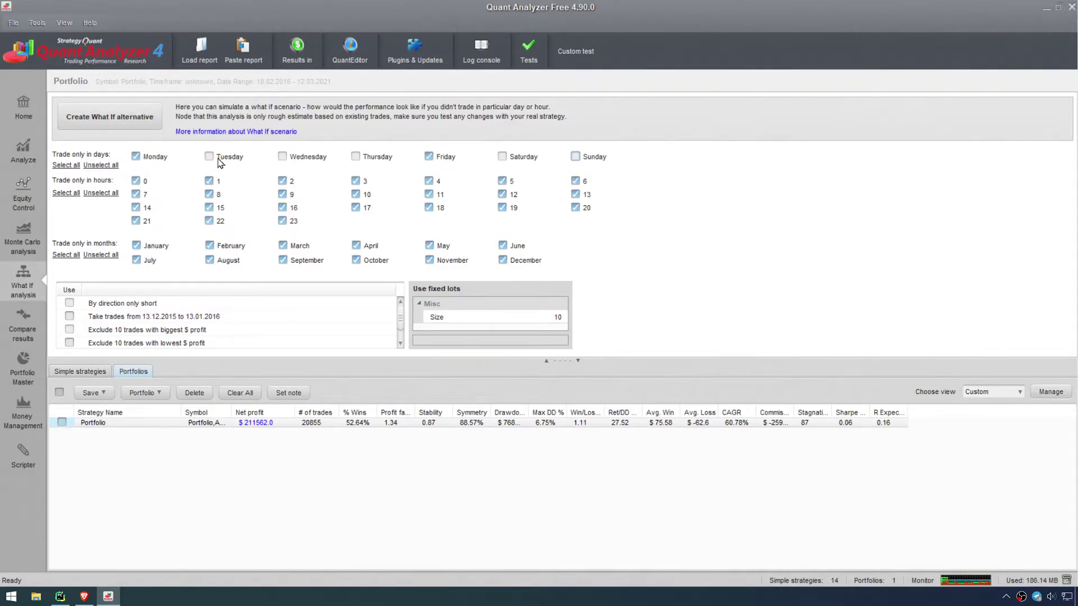
{"action": "mouse_move", "coordinate": [374, 139]}
{"action": "left_mouse_down"}
{"action": "mouse_move", "coordinate": [183, 136]}
{"action": "mouse_move", "coordinate": [283, 173]}
{"action": "mouse_move", "coordinate": [400, 142]}
{"action": "left_mouse_up"}
{"action": "key", "text": "Escape"}
{"action": "left_click", "coordinate": [126, 114]}
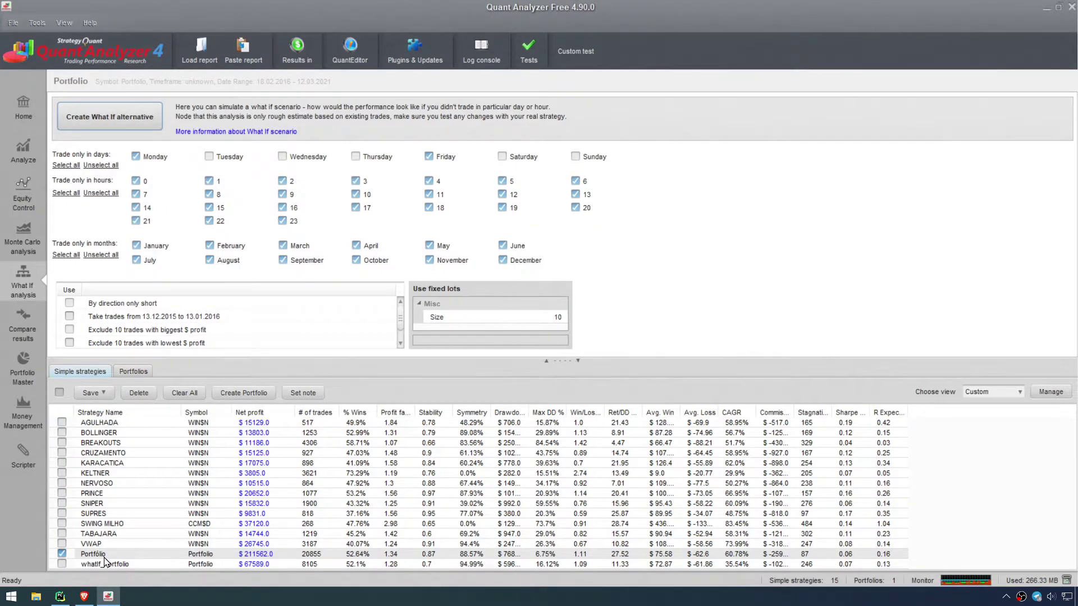
Step: Rename the Monday and Friday What If alternative as seg,sex
{"action": "left_click", "coordinate": [98, 564]}
{"action": "key", "text": "F2"}
{"action": "type", "text": "seg,sex"}
{"action": "key", "text": "Return"}
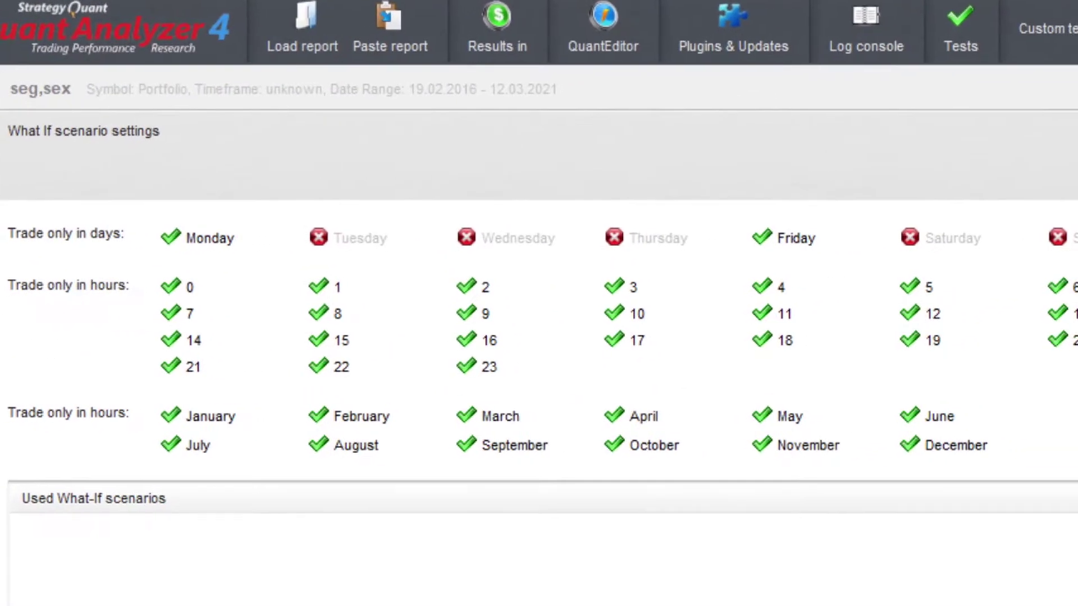
Step: Review the allowed and excluded trading days in the seg,sex scenario settings
{"action": "left_click_drag", "start_coordinate": [10, 105], "coordinate": [96, 108]}
{"action": "left_click_drag", "start_coordinate": [337, 222], "coordinate": [289, 256]}
{"action": "left_click_drag", "start_coordinate": [301, 216], "coordinate": [355, 247]}
{"action": "left_click_drag", "start_coordinate": [490, 225], "coordinate": [438, 256]}
{"action": "left_click_drag", "start_coordinate": [444, 222], "coordinate": [492, 257]}
{"action": "left_click_drag", "start_coordinate": [639, 216], "coordinate": [586, 253]}
{"action": "left_click_drag", "start_coordinate": [599, 216], "coordinate": [643, 254]}
{"action": "left_click_drag", "start_coordinate": [936, 226], "coordinate": [887, 261]}
{"action": "left_click_drag", "start_coordinate": [895, 231], "coordinate": [933, 254]}
{"action": "mouse_move", "coordinate": [1076, 227]}
{"action": "left_mouse_down"}
{"action": "mouse_move", "coordinate": [1050, 250]}
{"action": "mouse_move", "coordinate": [1076, 262]}
{"action": "left_mouse_up"}
{"action": "key", "text": "Escape"}
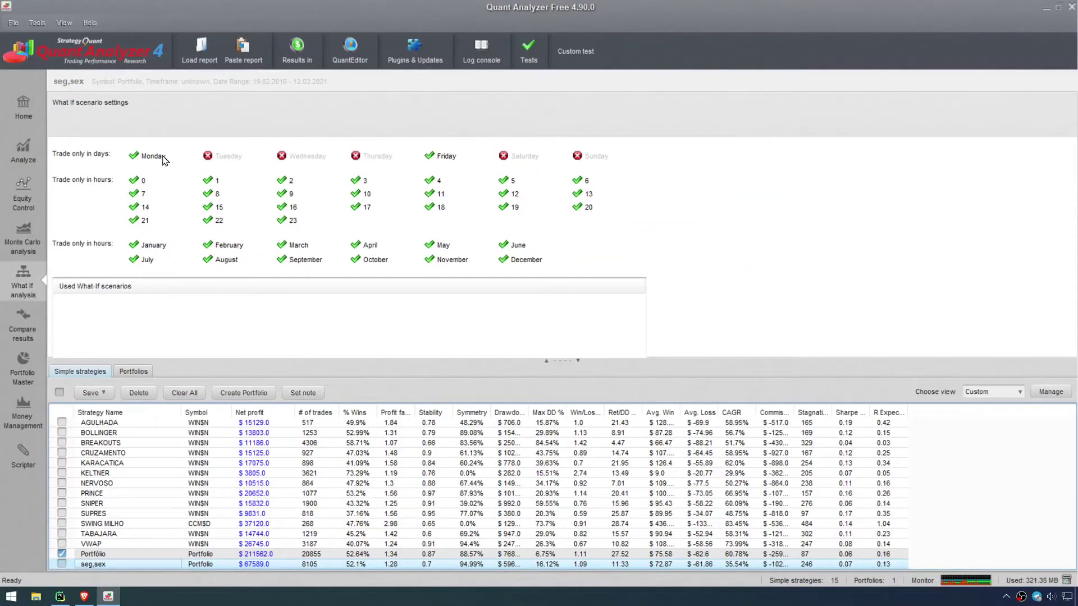
Step: Create a What If alternative of the original portfolio that trades only on Tuesday, Wednesday and Thursday
{"action": "left_click", "coordinate": [133, 372]}
{"action": "left_click", "coordinate": [71, 422]}
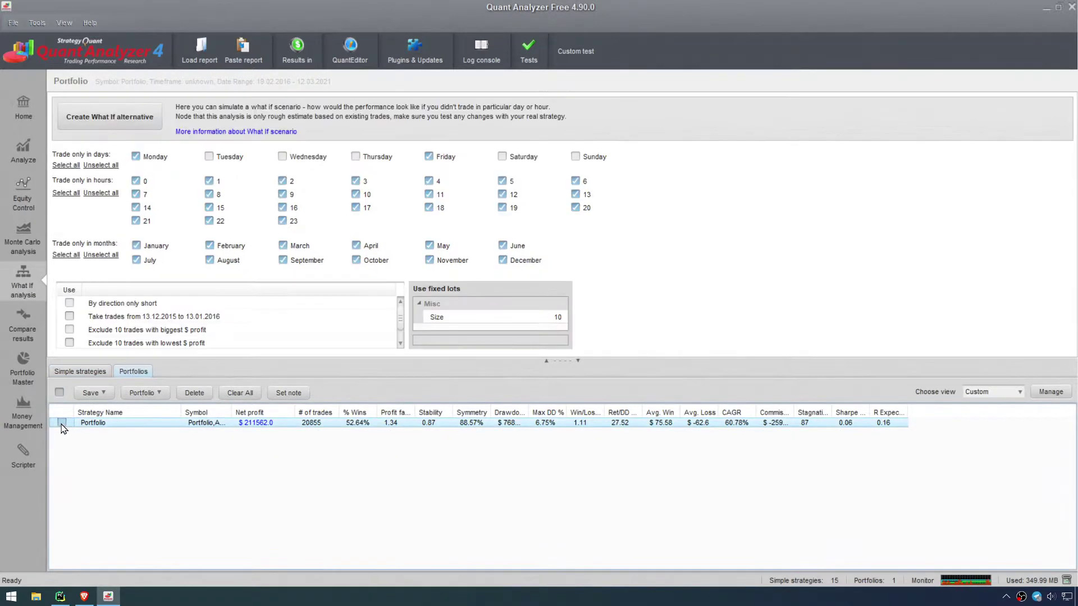
{"action": "left_click", "coordinate": [156, 162]}
{"action": "left_click", "coordinate": [219, 160]}
{"action": "left_click", "coordinate": [290, 163]}
{"action": "left_click", "coordinate": [369, 161]}
{"action": "left_click", "coordinate": [428, 158]}
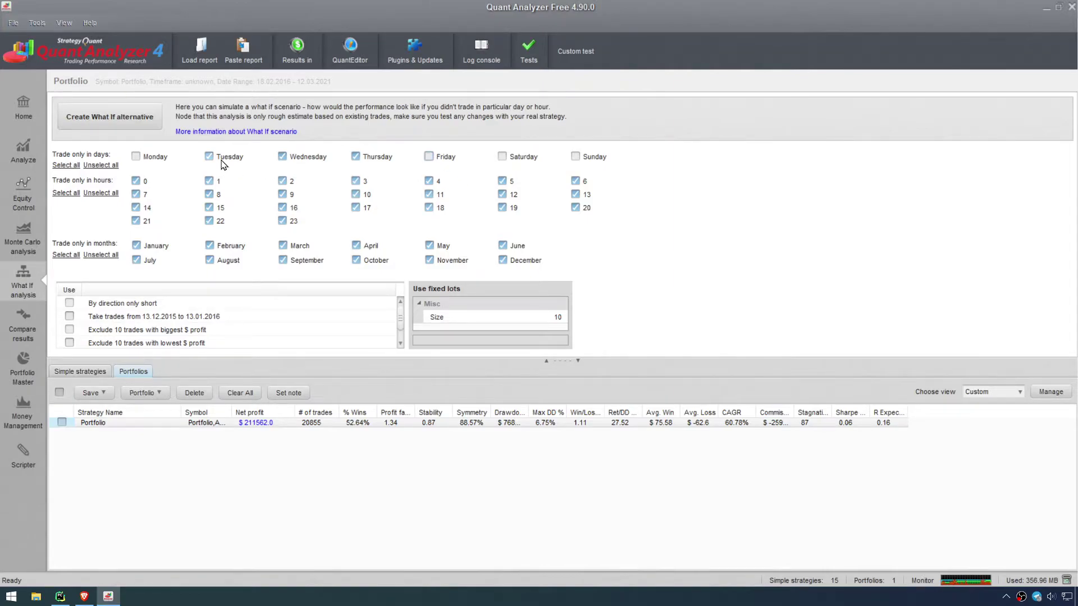
{"action": "left_click", "coordinate": [113, 116]}
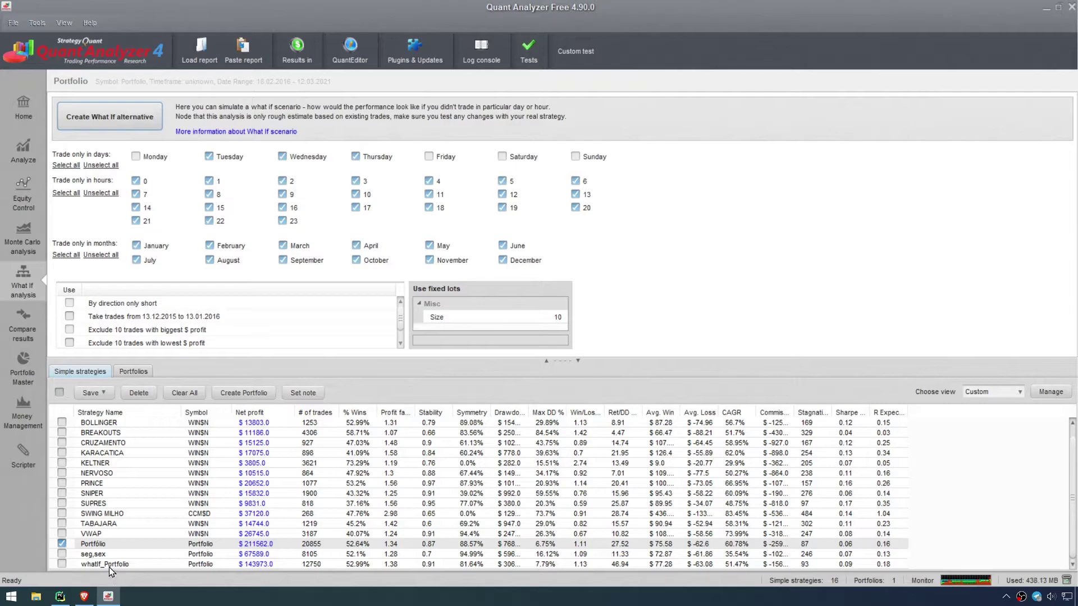
Step: Rename the Tuesday to Thursday What If alternative as ter-qui
{"action": "left_click", "coordinate": [109, 565]}
{"action": "double_click", "coordinate": [109, 566]}
{"action": "type", "text": "ter"}
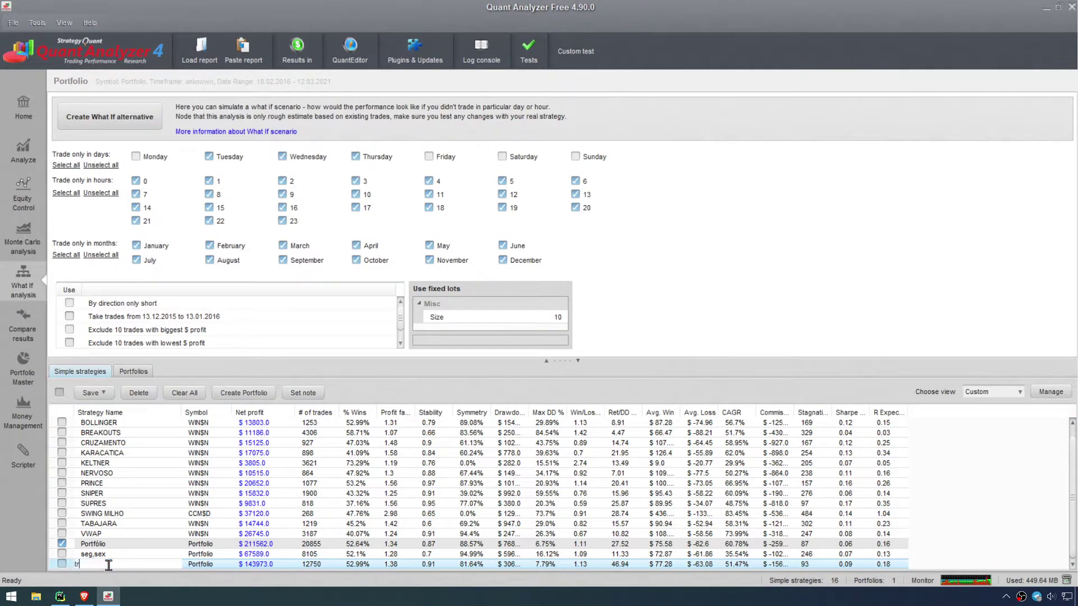
{"action": "type", "text": "-qui"}
{"action": "key", "text": "Return"}
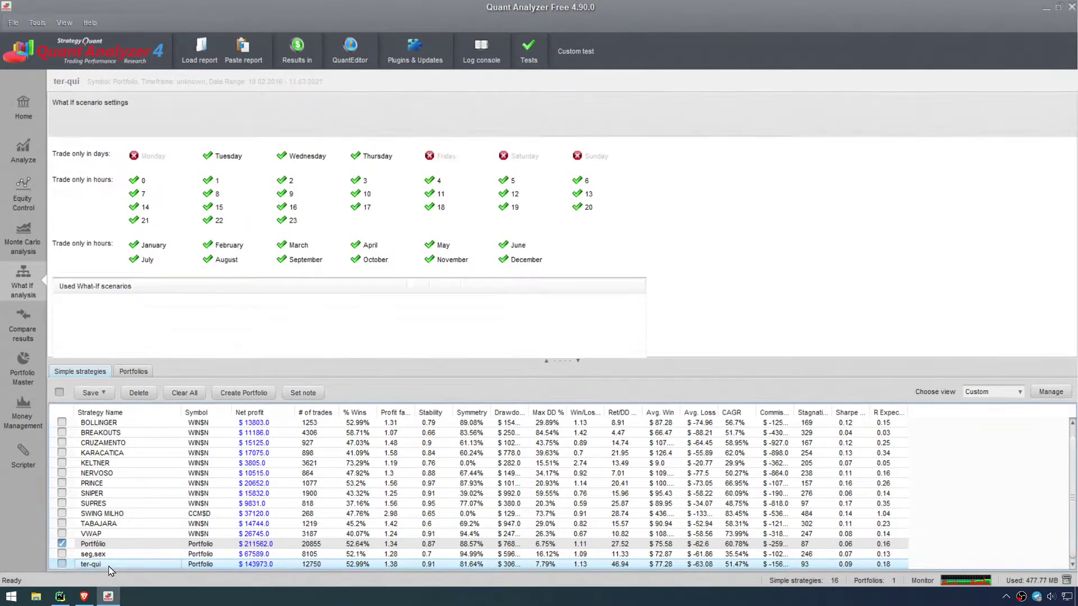
Step: Enlarge the strategies table and review the columns available for the Custom databank view
{"action": "left_click", "coordinate": [546, 361]}
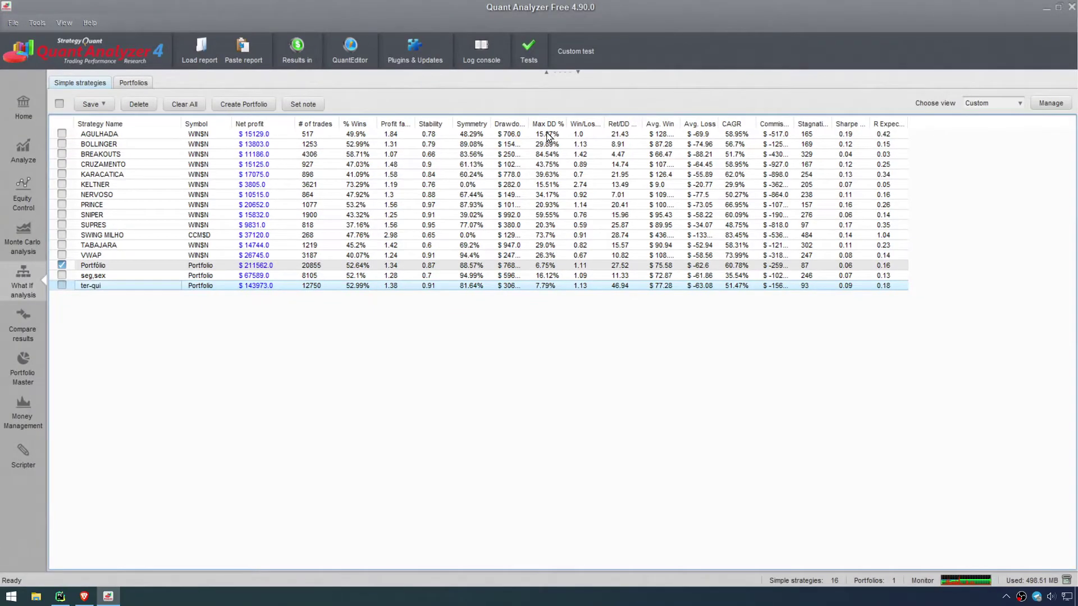
{"action": "left_click", "coordinate": [1046, 106]}
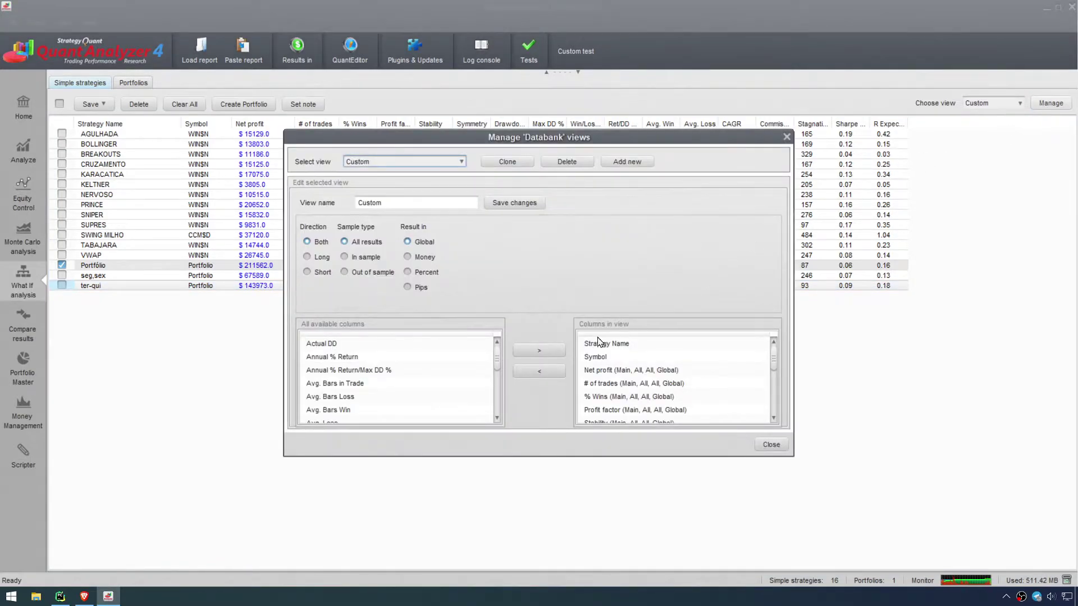
{"action": "left_click_drag", "start_coordinate": [497, 358], "coordinate": [497, 364]}
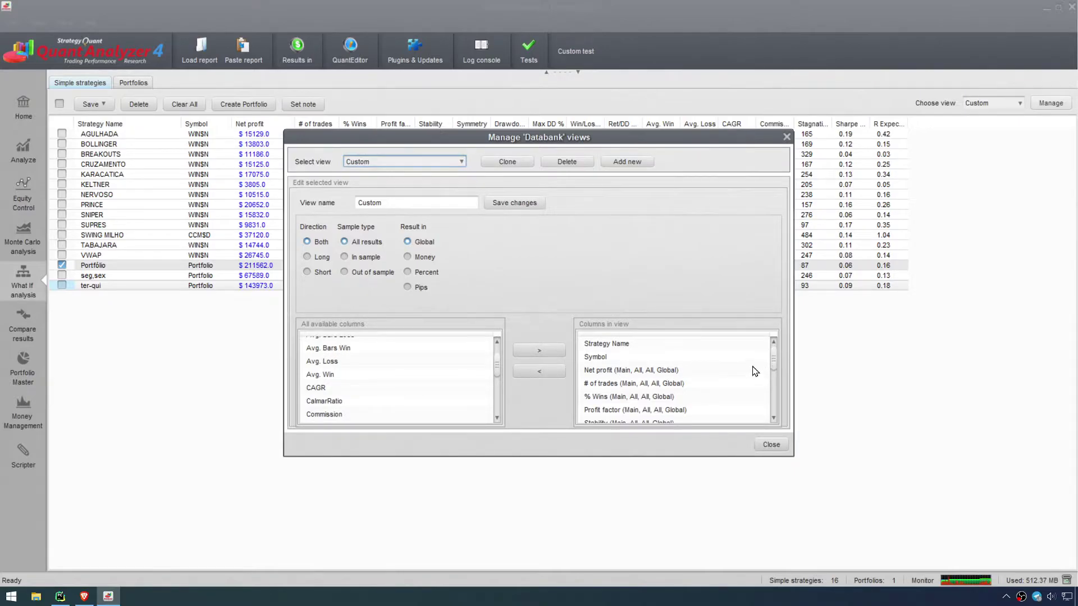
{"action": "left_click_drag", "start_coordinate": [706, 144], "coordinate": [665, 155]}
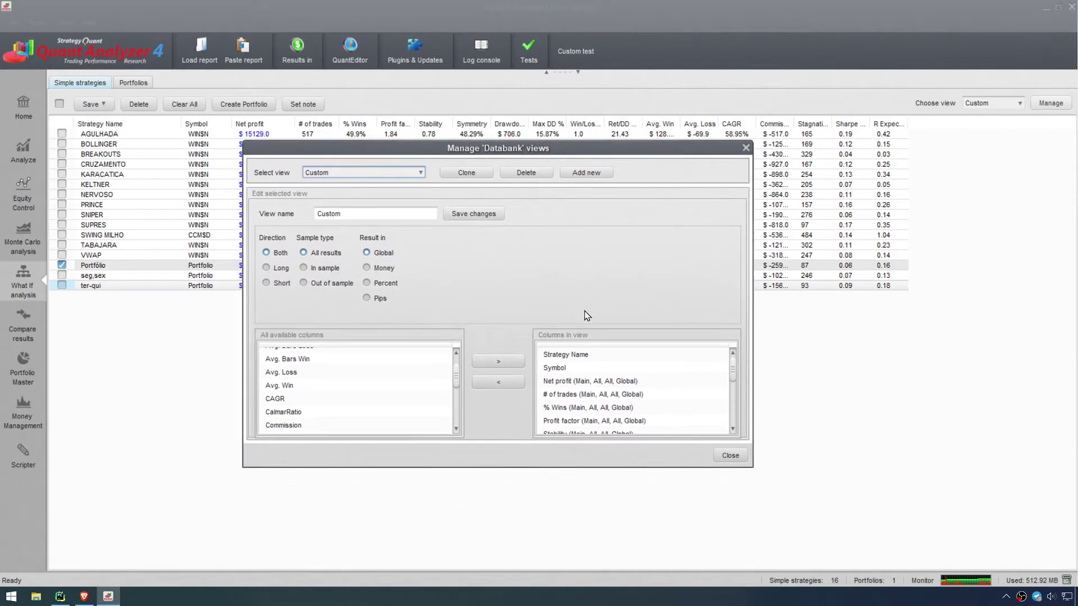
{"action": "left_click_drag", "start_coordinate": [455, 378], "coordinate": [460, 402]}
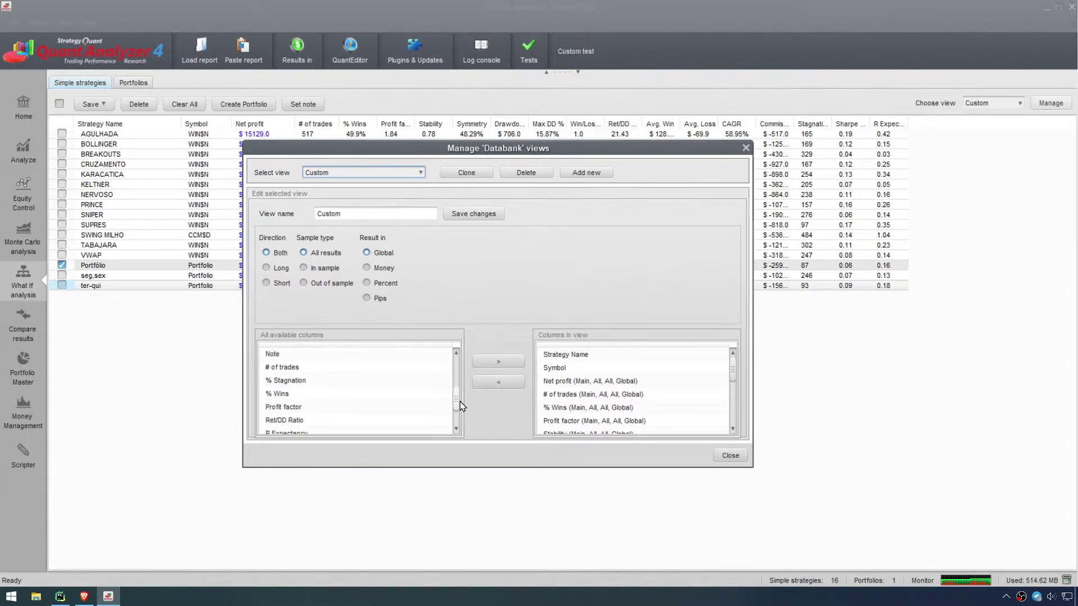
{"action": "scroll", "coordinate": [345, 386], "scroll_direction": "down", "scroll_amount": 2}
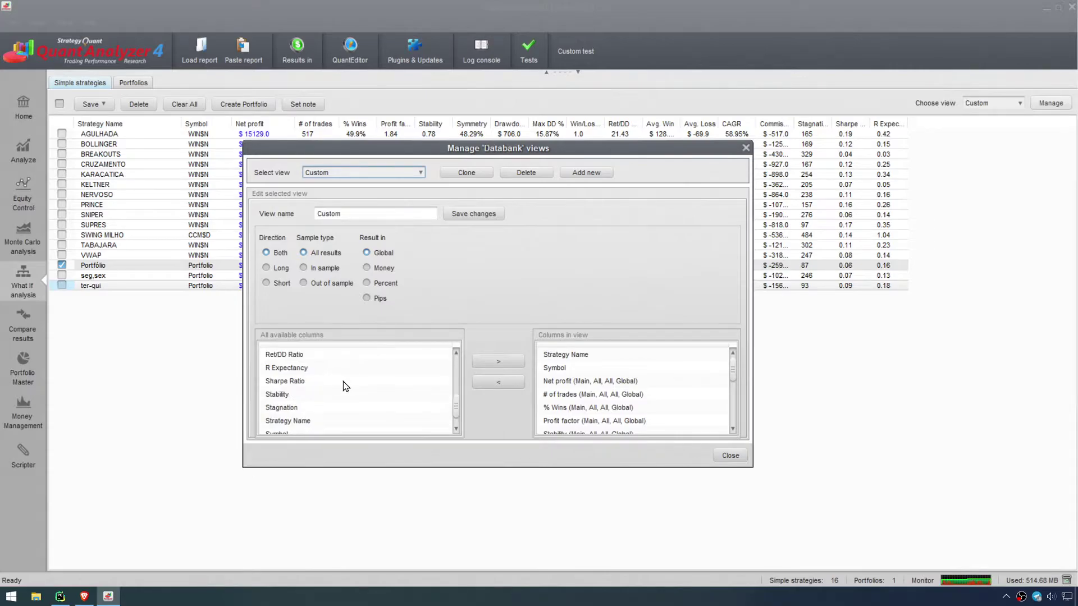
{"action": "left_click_drag", "start_coordinate": [631, 150], "coordinate": [621, 166]}
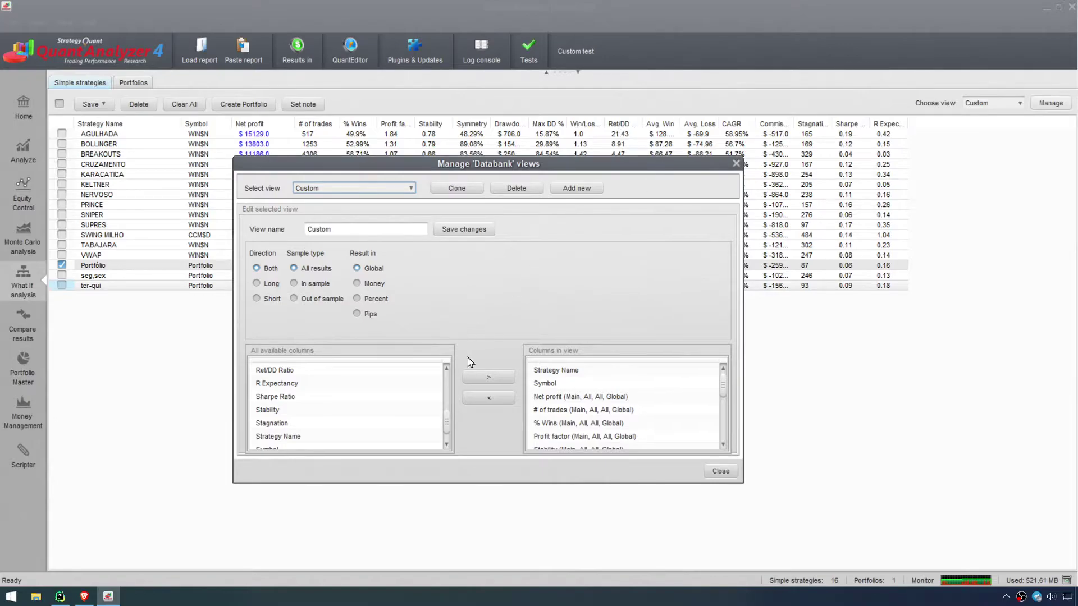
{"action": "scroll", "coordinate": [447, 430], "scroll_direction": "down", "scroll_amount": 2}
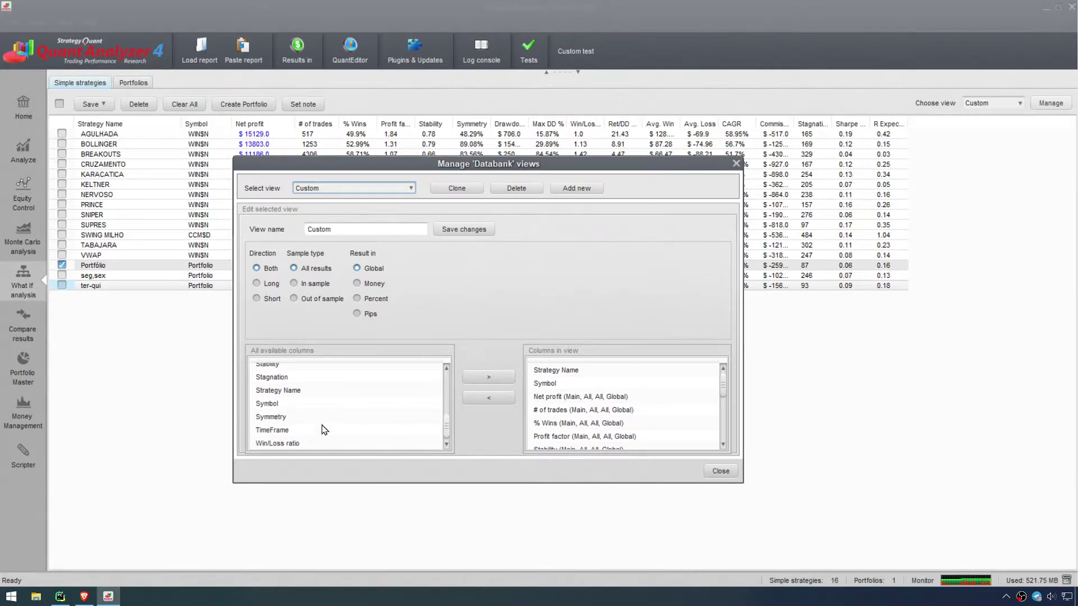
{"action": "left_click", "coordinate": [721, 471]}
Step: Rearrange the table with CAGR after Max DD %, Sharpe Ratio after a widened Ret/DD Ratio, and Commission last
{"action": "left_click_drag", "start_coordinate": [642, 124], "coordinate": [669, 124]}
{"action": "left_click_drag", "start_coordinate": [803, 124], "coordinate": [898, 124]}
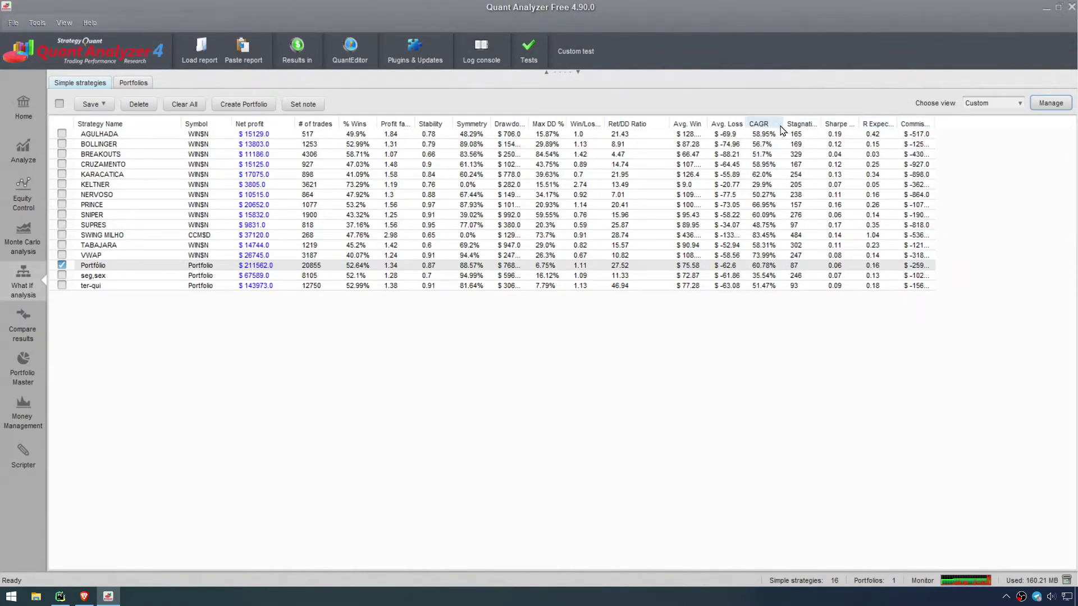
{"action": "left_click_drag", "start_coordinate": [761, 125], "coordinate": [584, 124]}
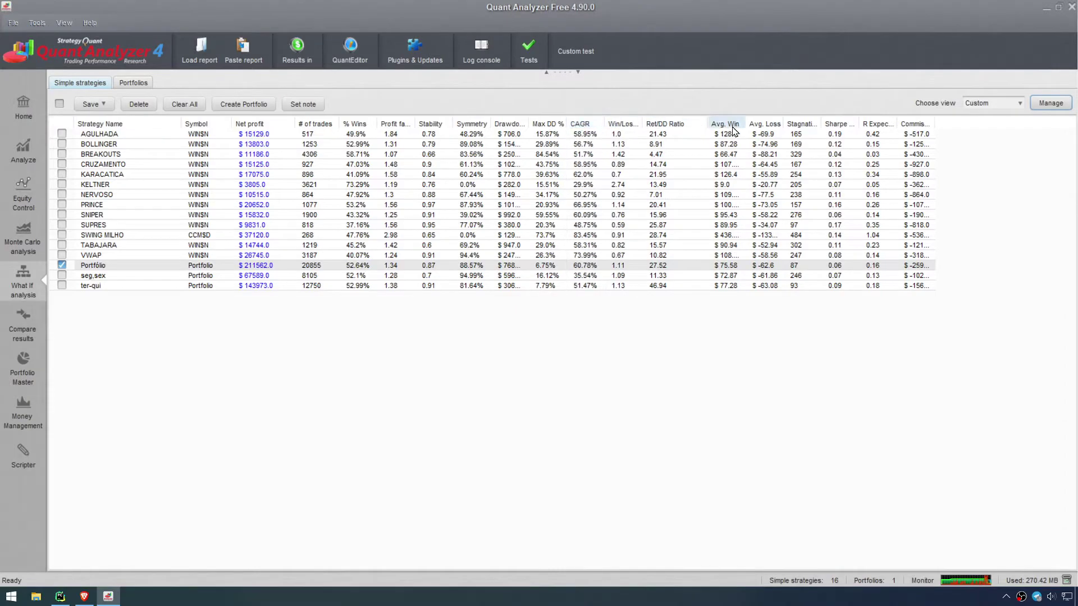
{"action": "left_click_drag", "start_coordinate": [822, 124], "coordinate": [724, 124]}
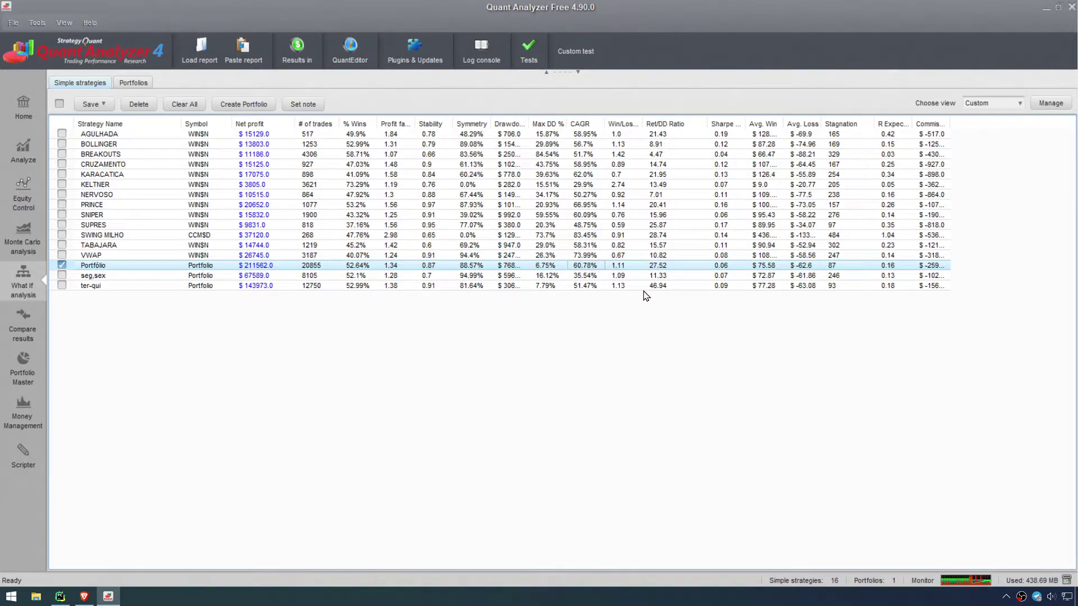
Step: Compare the metrics of seg,sex and ter-qui with the original portfolio and clear the Portfolio checkmark
{"action": "left_click", "coordinate": [646, 276]}
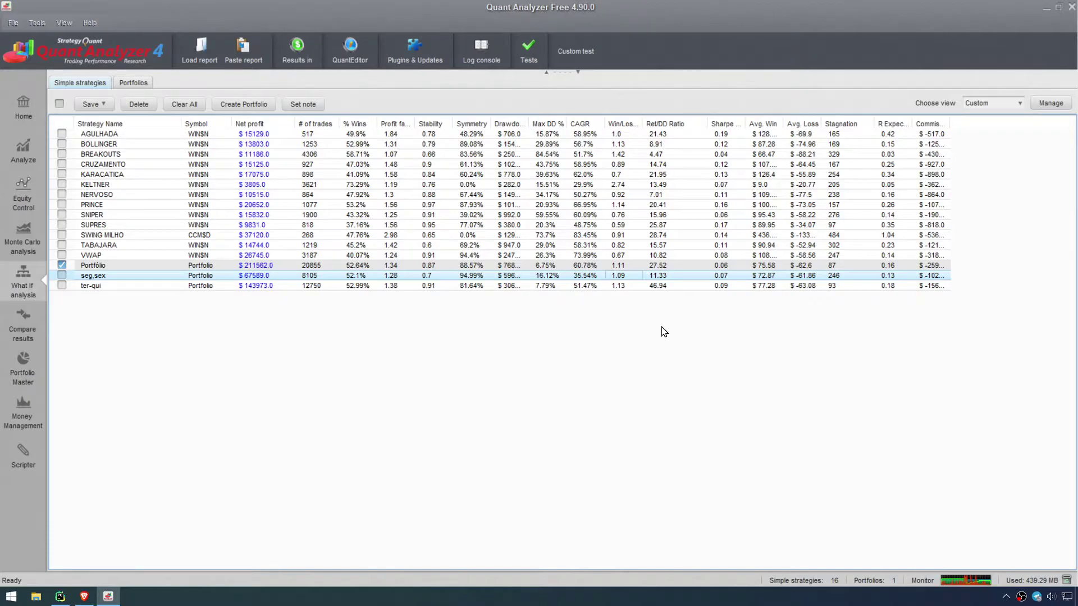
{"action": "left_click", "coordinate": [80, 288]}
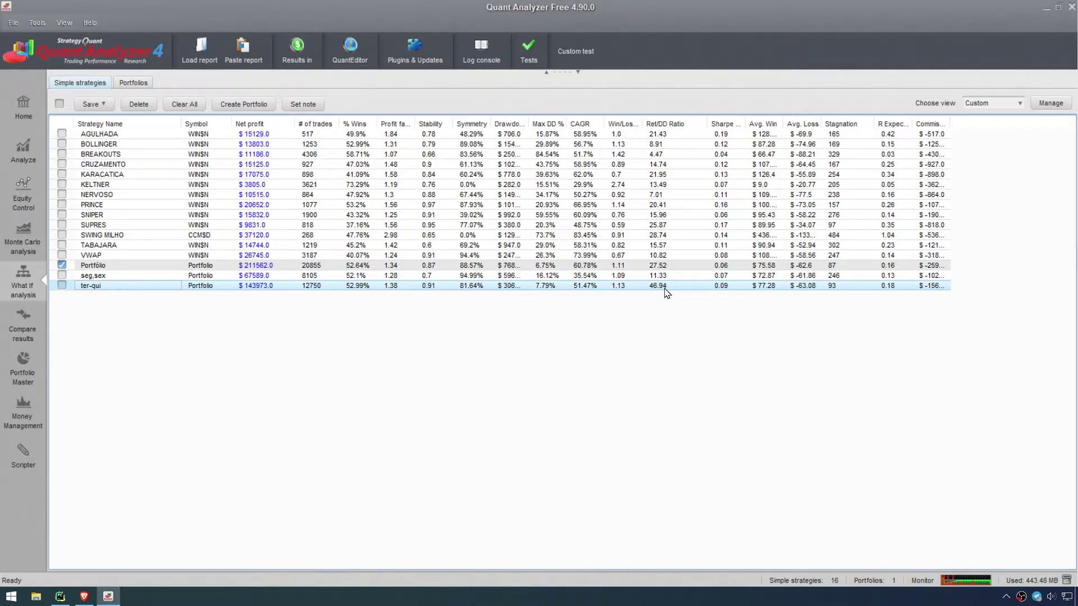
{"action": "left_click", "coordinate": [62, 266]}
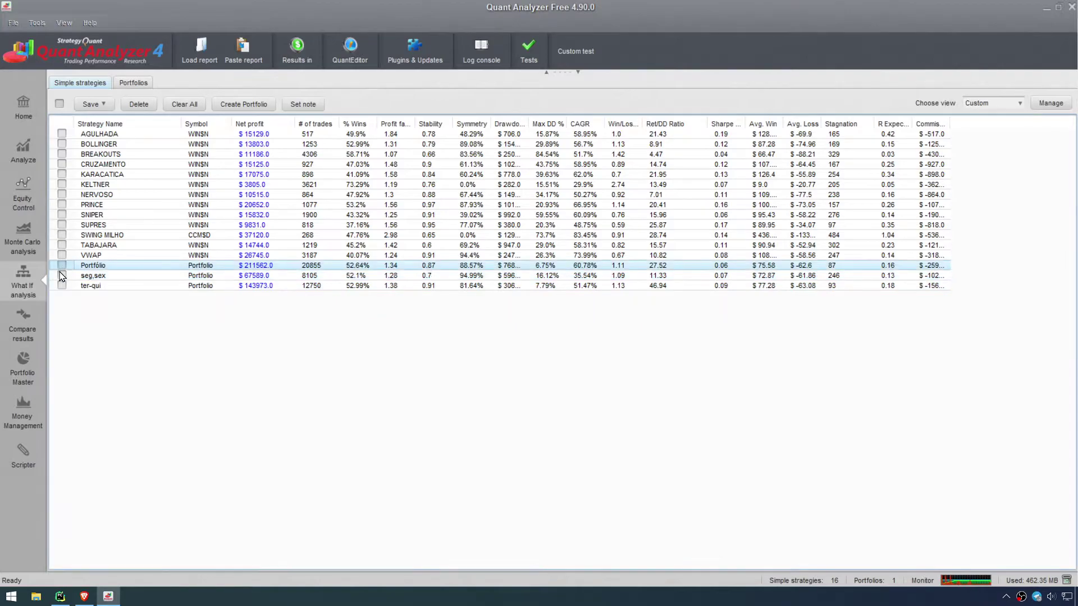
{"action": "left_click", "coordinate": [62, 276]}
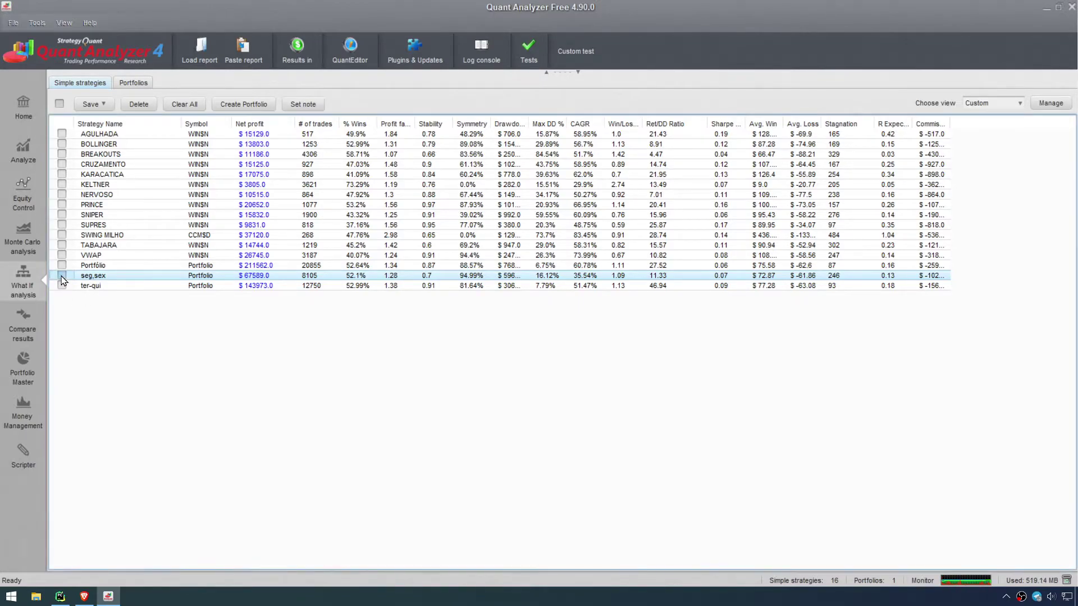
Step: Restore the analysis pane and compare the equity charts of the seg,sex and ter-qui alternatives
{"action": "left_click", "coordinate": [578, 72]}
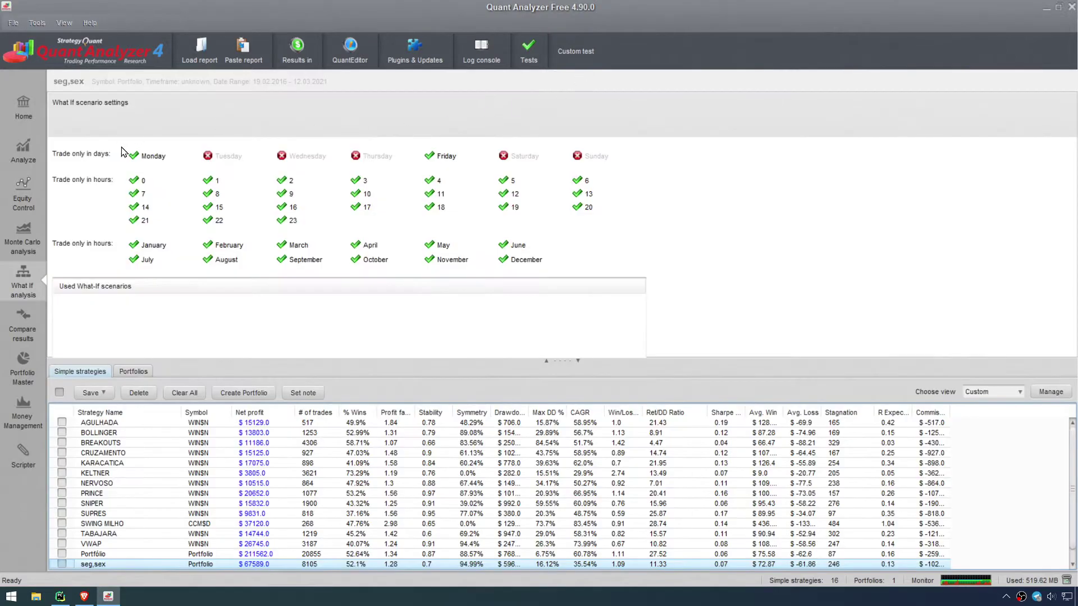
{"action": "left_click", "coordinate": [25, 157]}
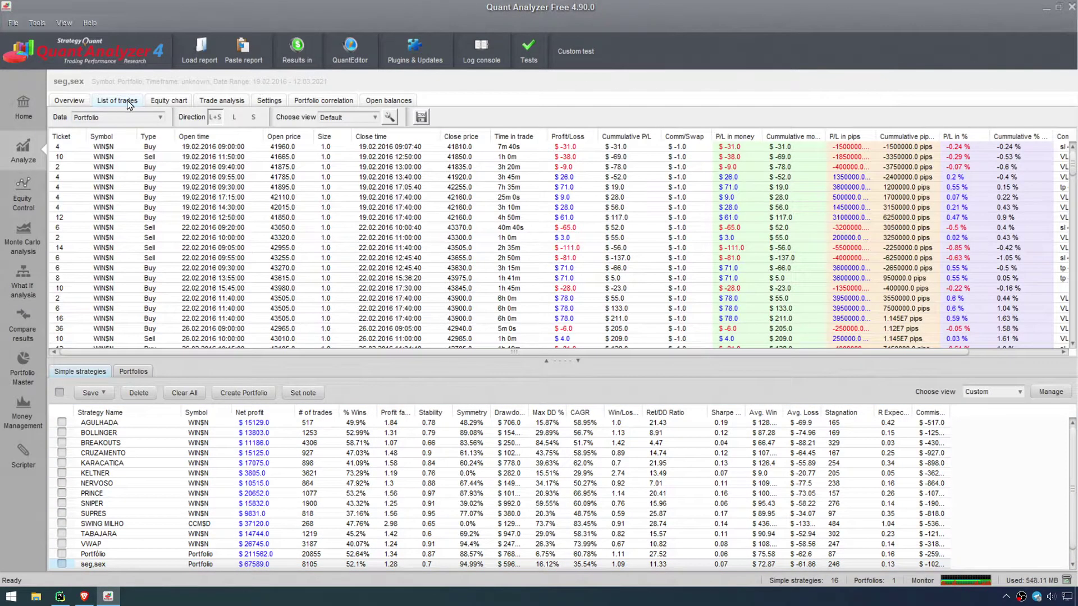
{"action": "left_click", "coordinate": [164, 102]}
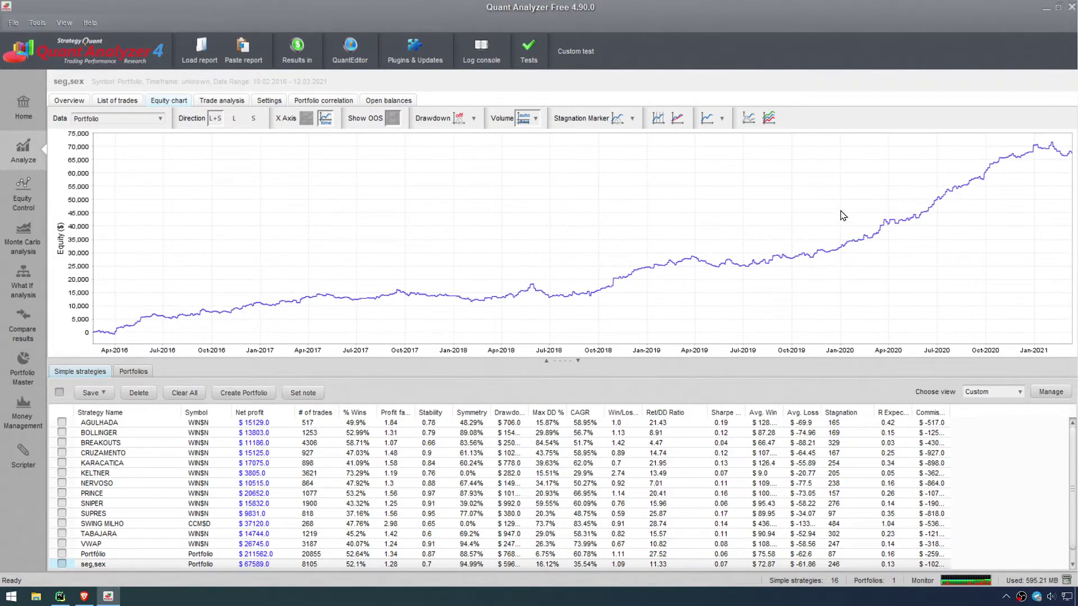
{"action": "scroll", "coordinate": [304, 530], "scroll_direction": "down", "scroll_amount": 1}
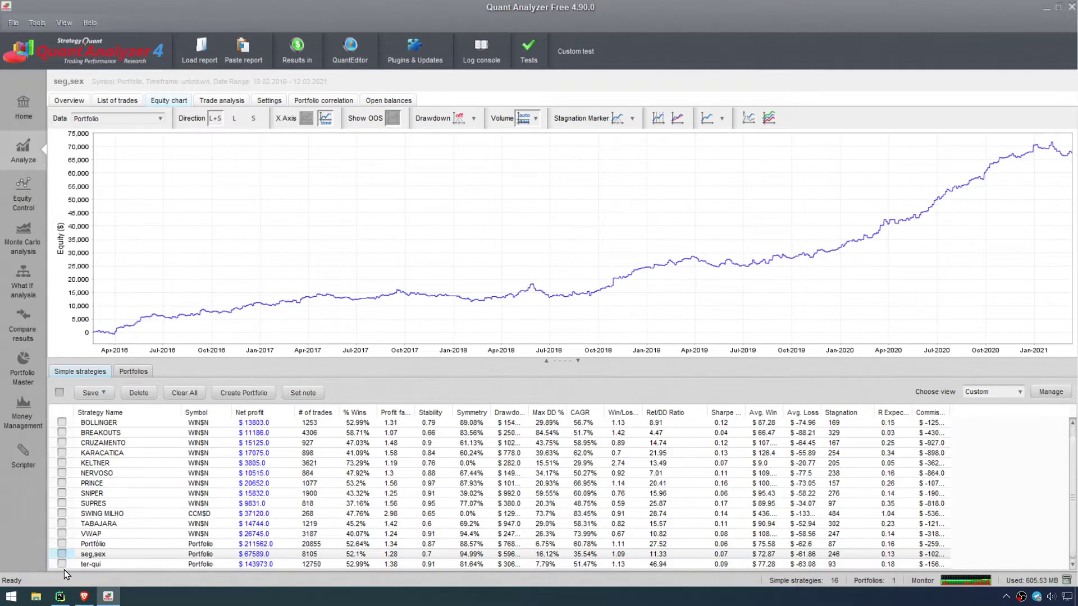
{"action": "left_click", "coordinate": [60, 566]}
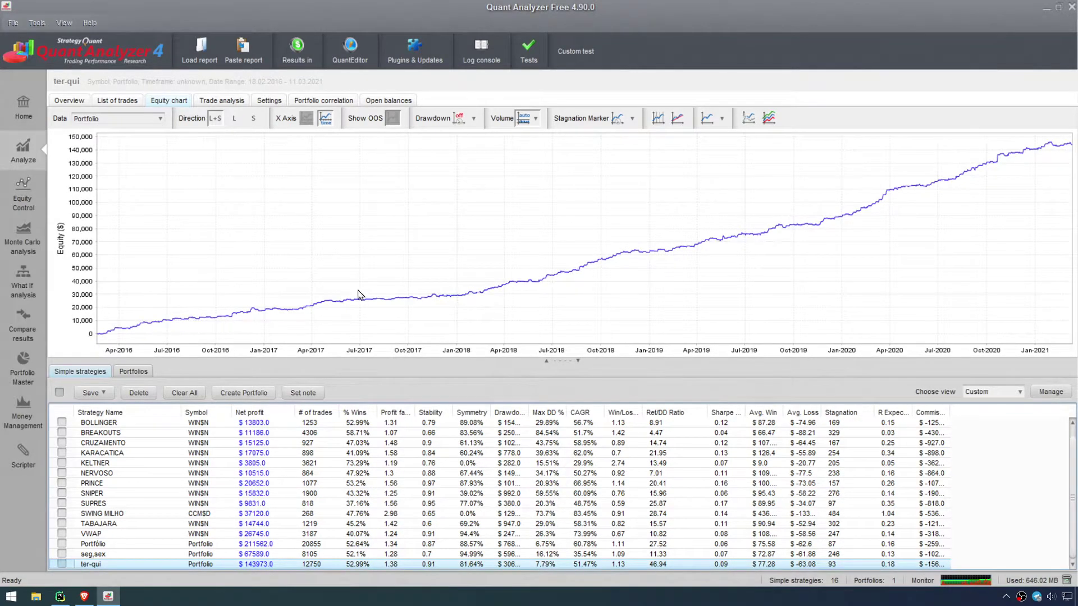
Step: Compare the overview statistics and monthly performance of the ter-qui and seg,sex alternatives
{"action": "left_click", "coordinate": [77, 105]}
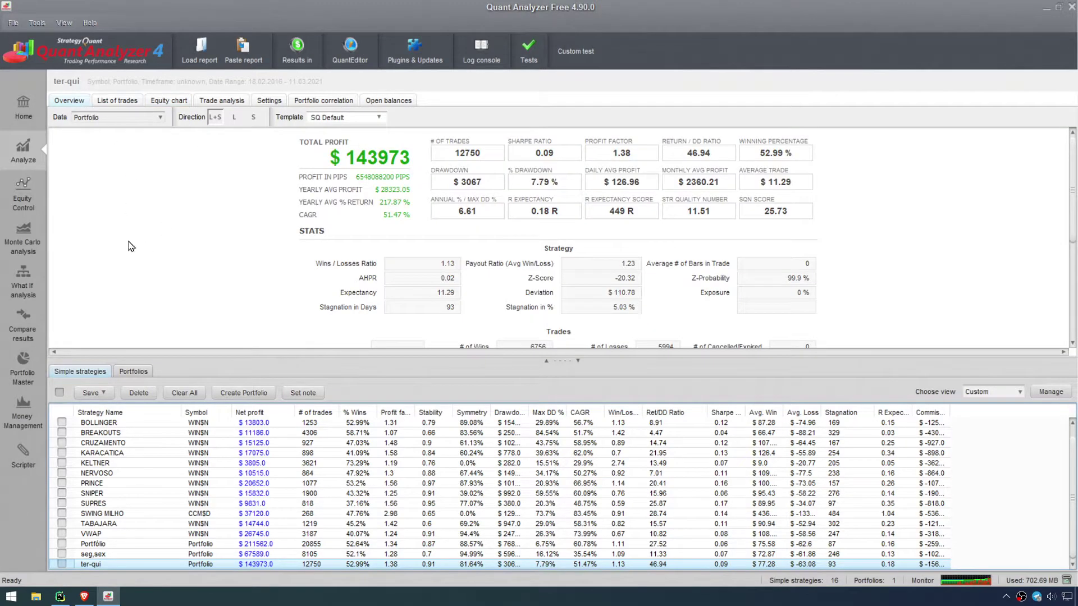
{"action": "scroll", "coordinate": [494, 295], "scroll_direction": "down", "scroll_amount": 2}
{"action": "scroll", "coordinate": [494, 295], "scroll_direction": "up", "scroll_amount": 2}
{"action": "scroll", "coordinate": [487, 203], "scroll_direction": "down", "scroll_amount": 3}
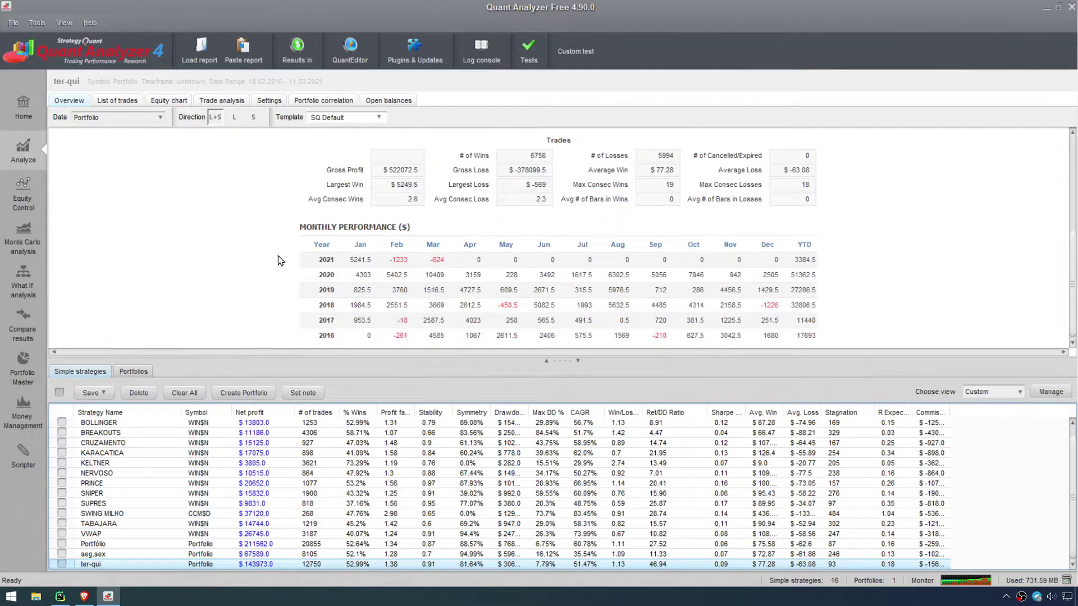
{"action": "left_click", "coordinate": [67, 554]}
{"action": "scroll", "coordinate": [328, 264], "scroll_direction": "down", "scroll_amount": 3}
{"action": "scroll", "coordinate": [366, 298], "scroll_direction": "up", "scroll_amount": 3}
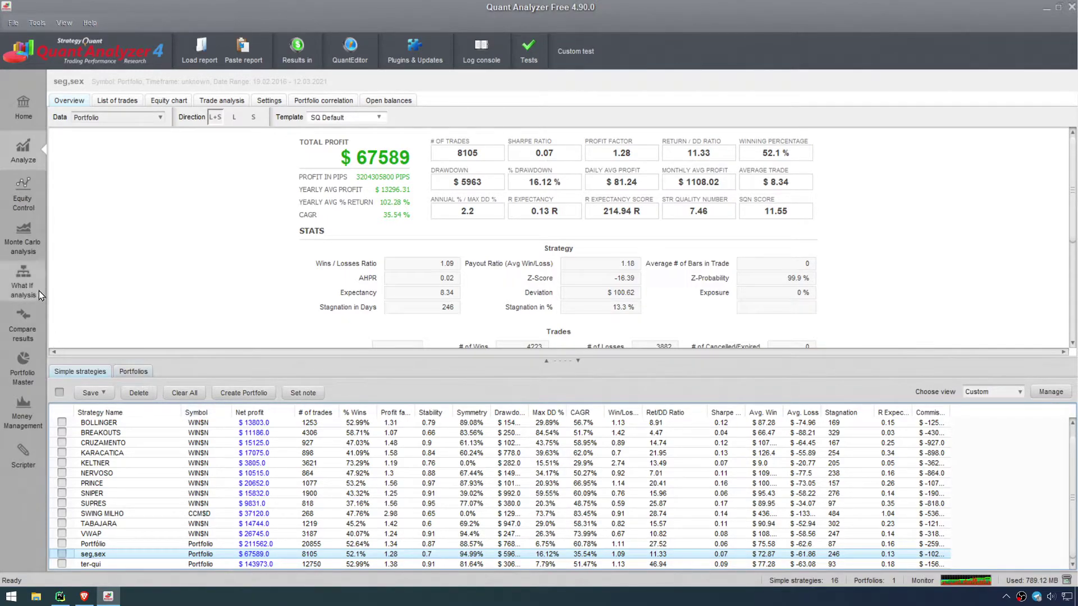
Step: Load the original portfolio into What If analysis and allow trading on all days of the week
{"action": "left_click", "coordinate": [72, 370]}
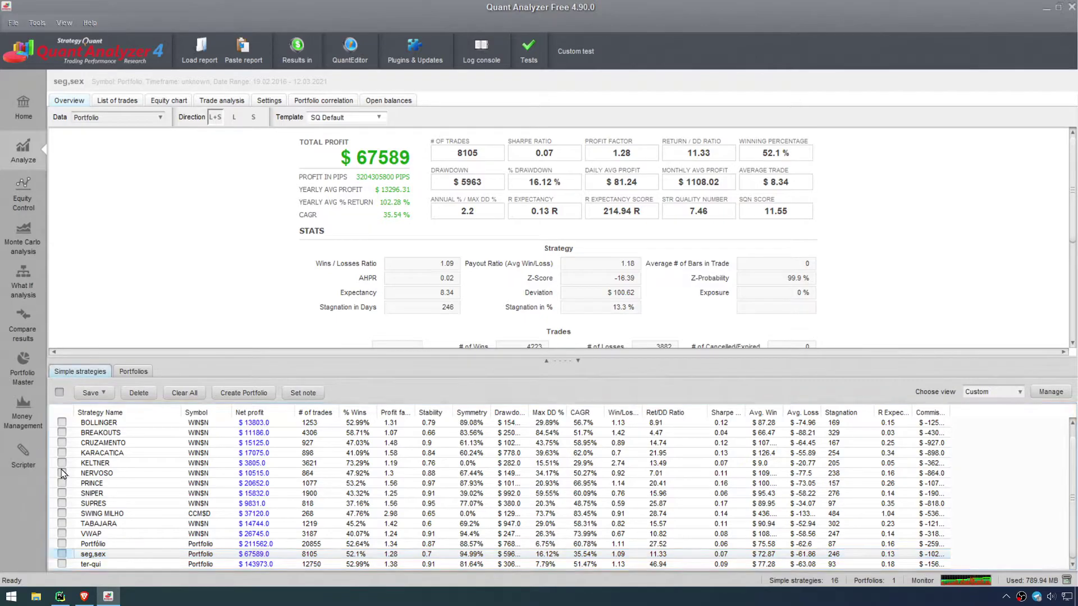
{"action": "left_click", "coordinate": [31, 288]}
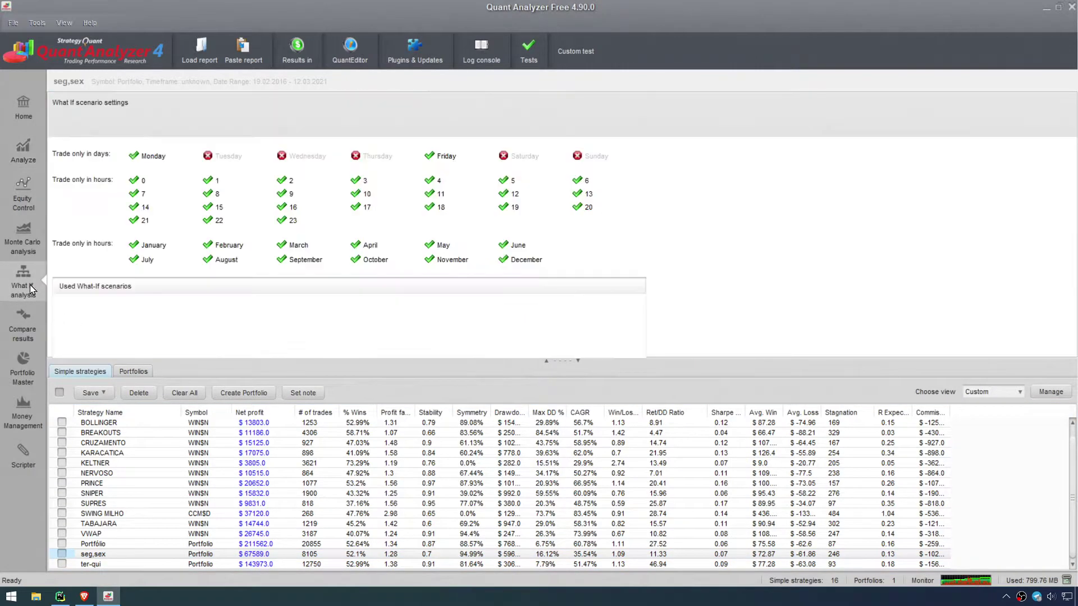
{"action": "left_click", "coordinate": [134, 371]}
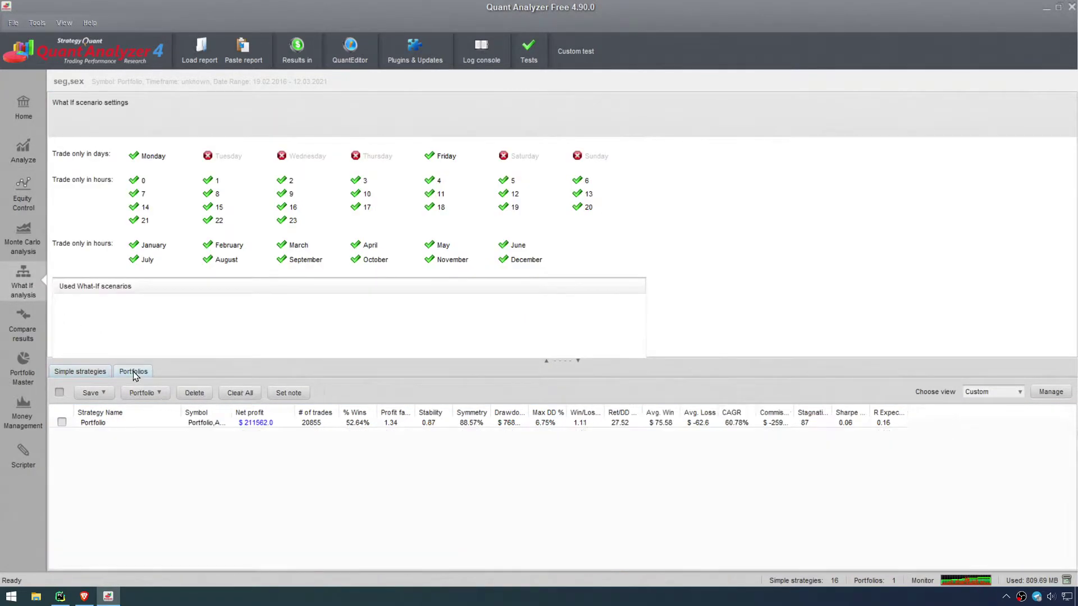
{"action": "left_click", "coordinate": [63, 423]}
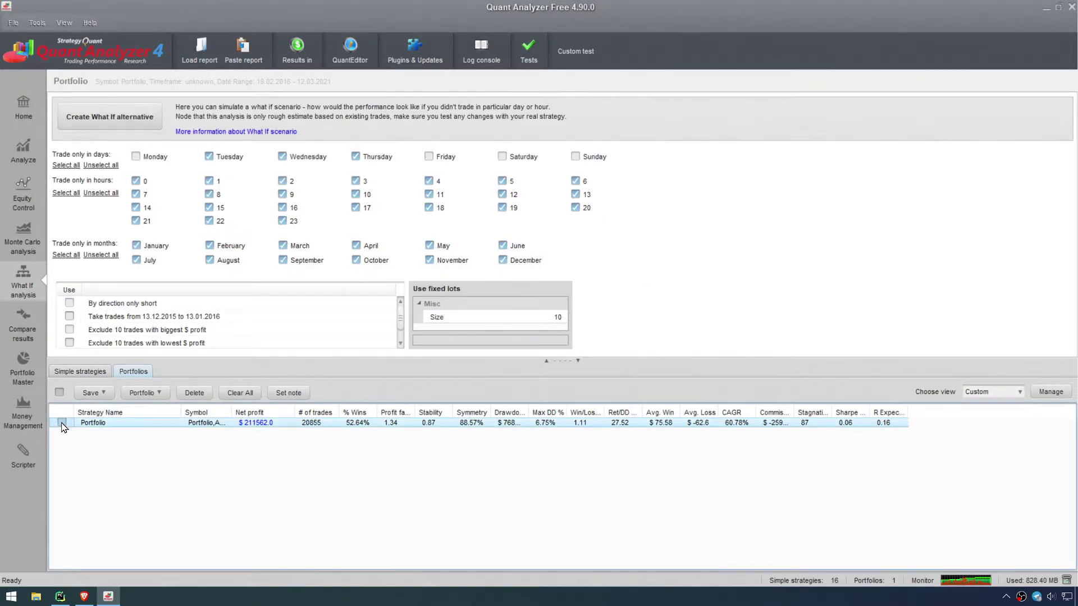
{"action": "left_click", "coordinate": [60, 166]}
Step: Exclude March through September and create a What If alternative trading only in January, February and October to December
{"action": "left_click", "coordinate": [283, 245]}
{"action": "left_click", "coordinate": [355, 246]}
{"action": "left_click", "coordinate": [430, 245]}
{"action": "left_click", "coordinate": [502, 245]}
{"action": "left_click", "coordinate": [137, 260]}
{"action": "left_click", "coordinate": [209, 260]}
{"action": "left_click", "coordinate": [283, 260]}
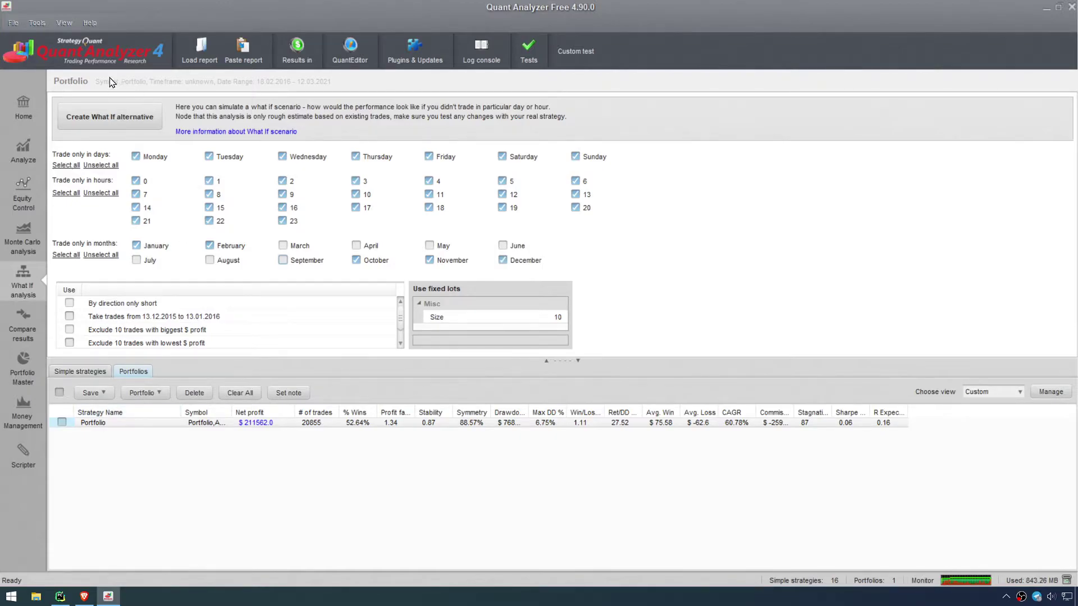
{"action": "left_click", "coordinate": [125, 125]}
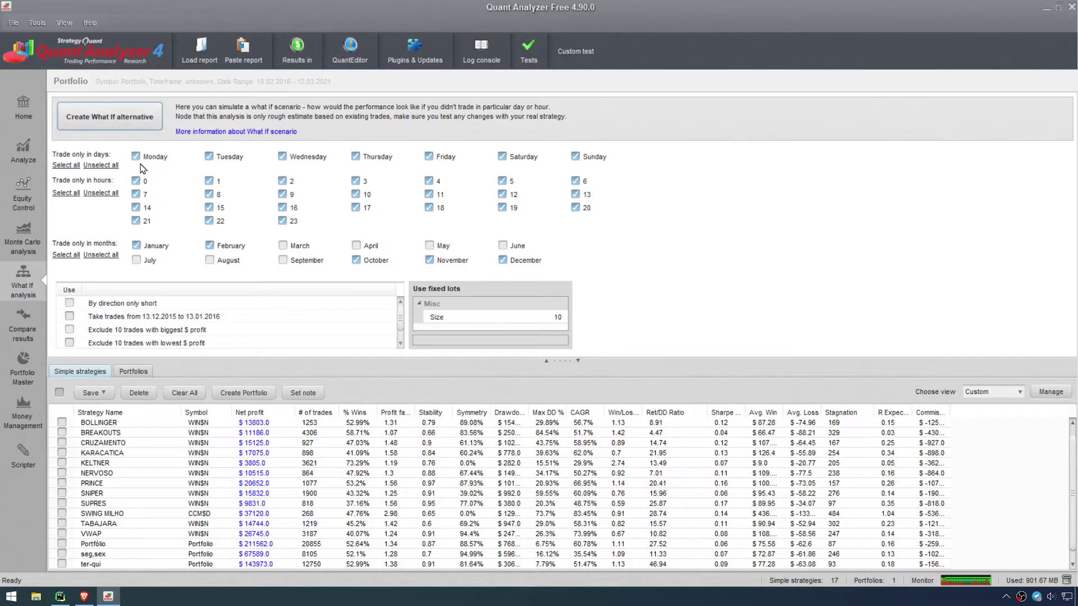
Step: Rename the new January-February and October-December What If alternative as jan-fev,out-dez
{"action": "double_click", "coordinate": [106, 564]}
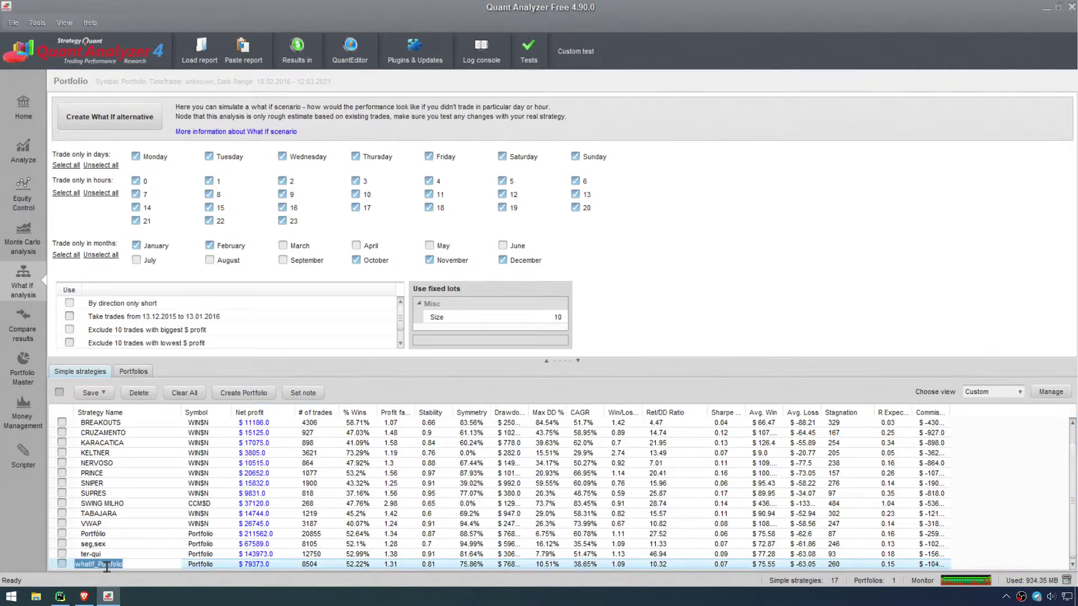
{"action": "type", "text": "jan"}
{"action": "type", "text": "-fev,out-dez"}
{"action": "key", "text": "Return"}
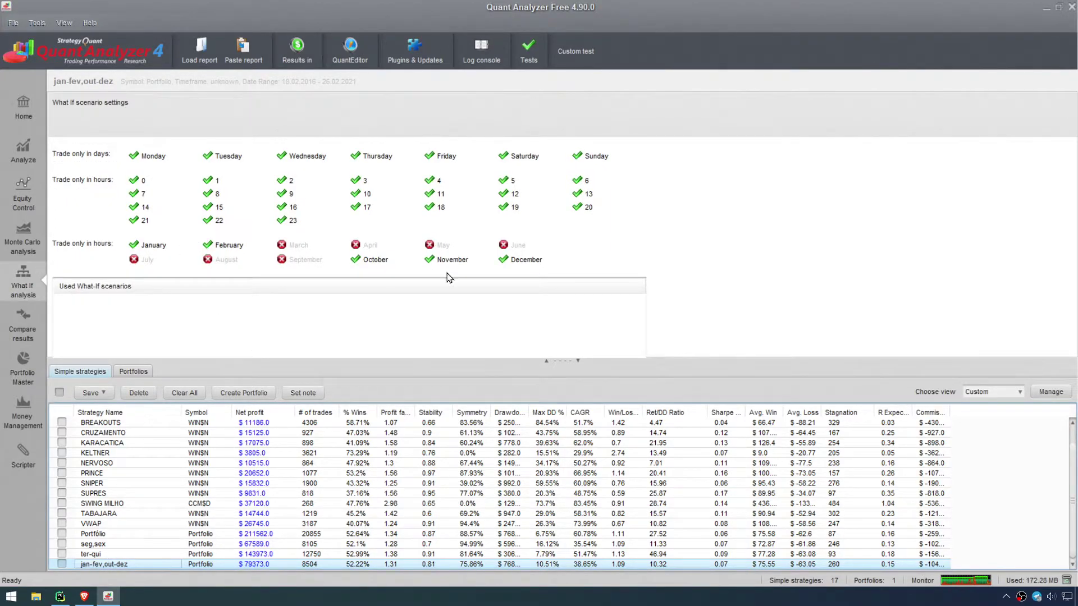
Step: Create a What If alternative of the original portfolio that trades only from March through September
{"action": "left_click", "coordinate": [133, 372]}
{"action": "left_click", "coordinate": [65, 423]}
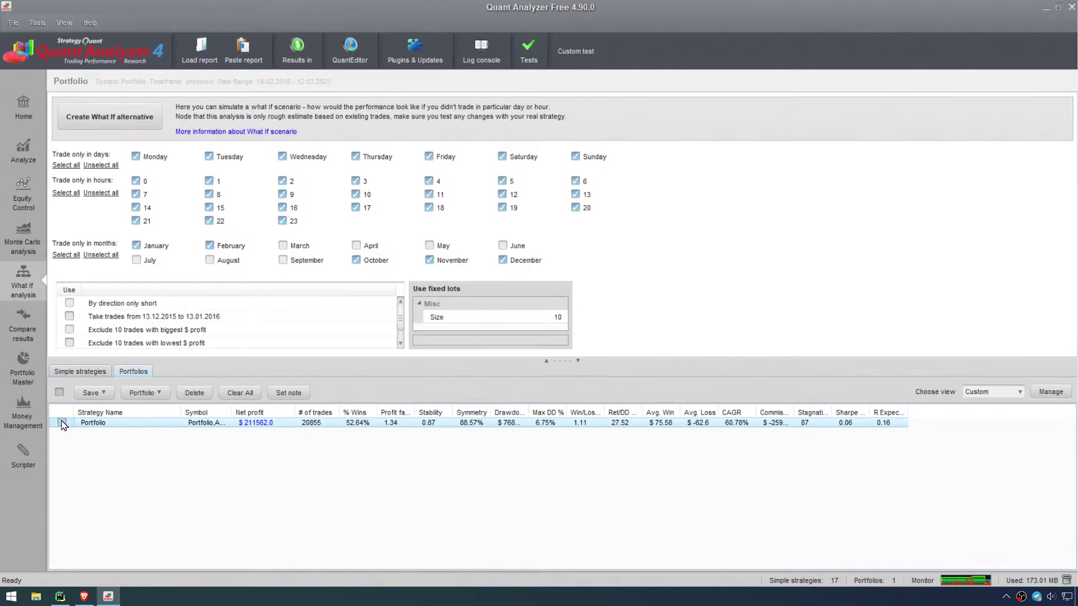
{"action": "left_click", "coordinate": [163, 248]}
{"action": "left_click", "coordinate": [210, 247]}
{"action": "left_click", "coordinate": [283, 247]}
{"action": "left_click", "coordinate": [362, 247]}
{"action": "left_click", "coordinate": [435, 247]}
{"action": "left_click", "coordinate": [503, 248]}
{"action": "left_click", "coordinate": [314, 261]}
{"action": "left_click", "coordinate": [221, 262]}
{"action": "left_click", "coordinate": [149, 262]}
{"action": "left_click", "coordinate": [387, 261]}
{"action": "left_click", "coordinate": [449, 261]}
{"action": "left_click", "coordinate": [527, 260]}
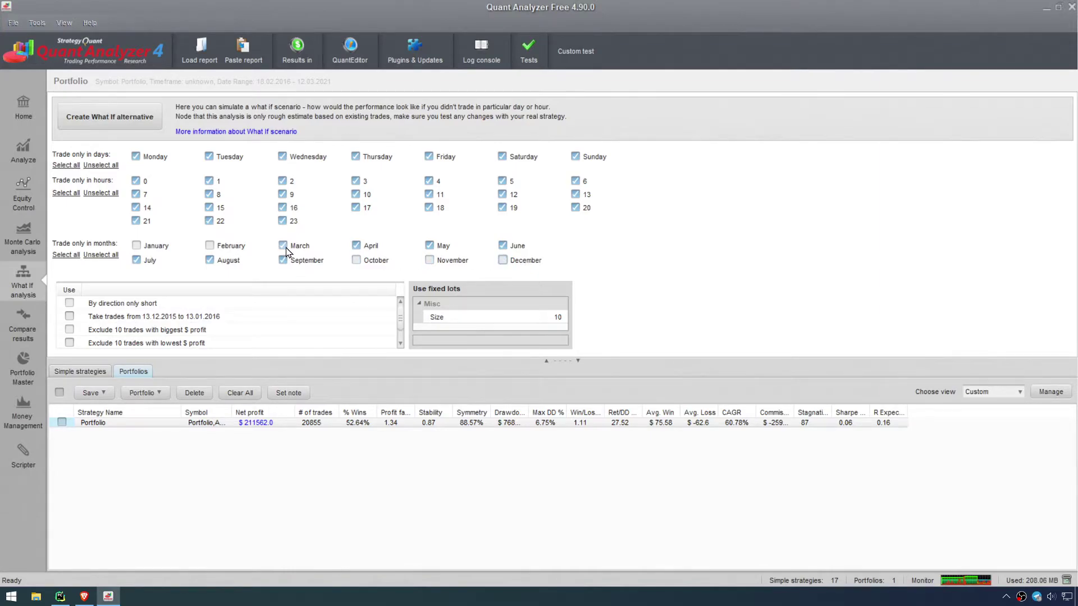
{"action": "left_click", "coordinate": [110, 117]}
Step: Rename the March to September What If alternative as mar-set and enlarge the strategies table
{"action": "double_click", "coordinate": [100, 564]}
{"action": "type", "text": "mar-set"}
{"action": "key", "text": "Return"}
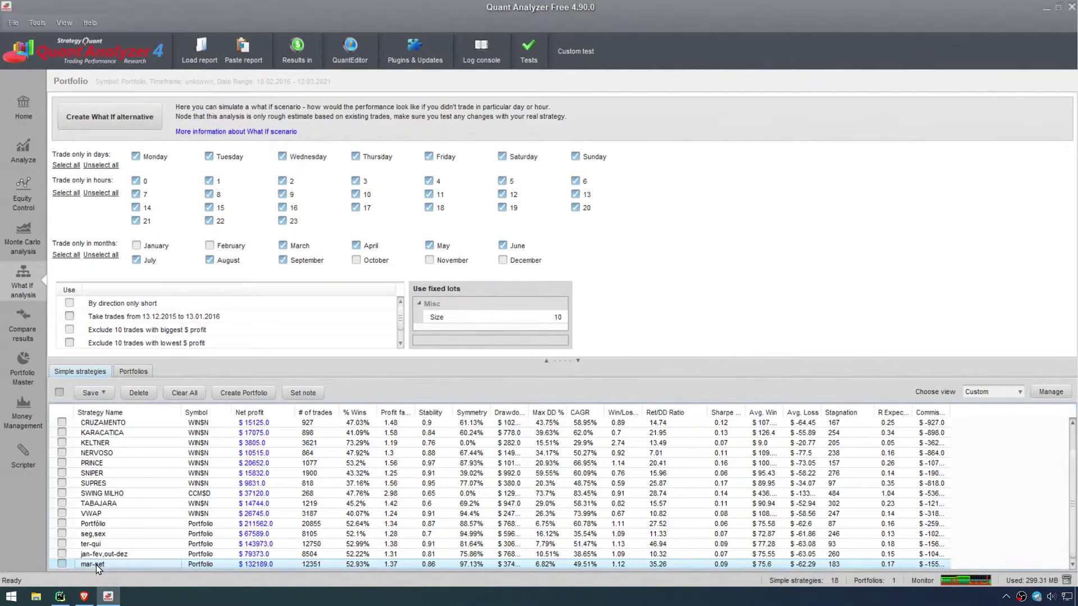
{"action": "left_click", "coordinate": [546, 361]}
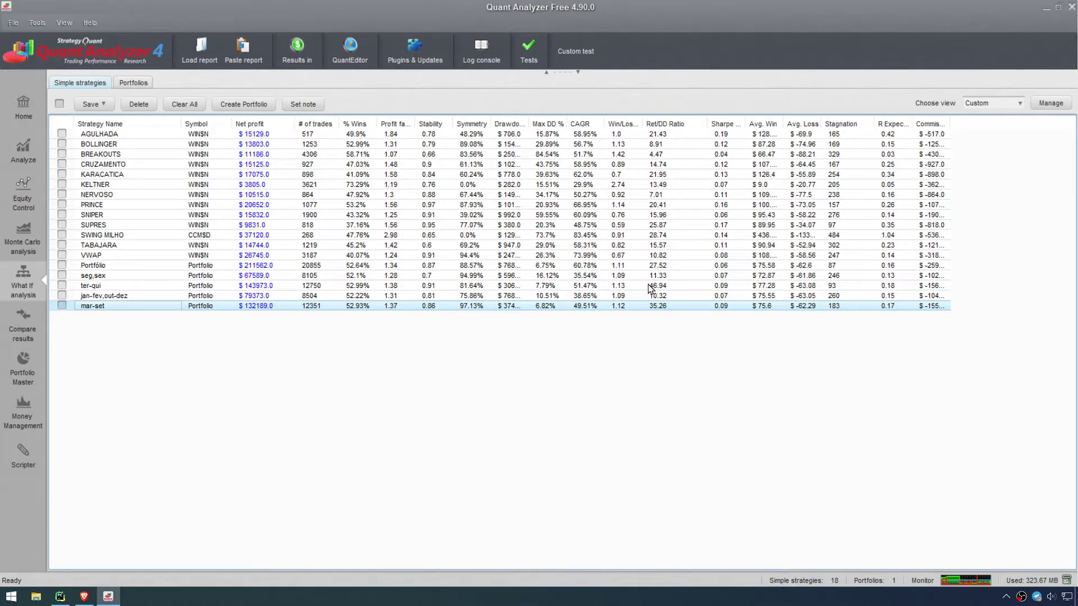
Step: Widen the Drawdown column of the strategies table so that its full values can be read
{"action": "left_click", "coordinate": [651, 255]}
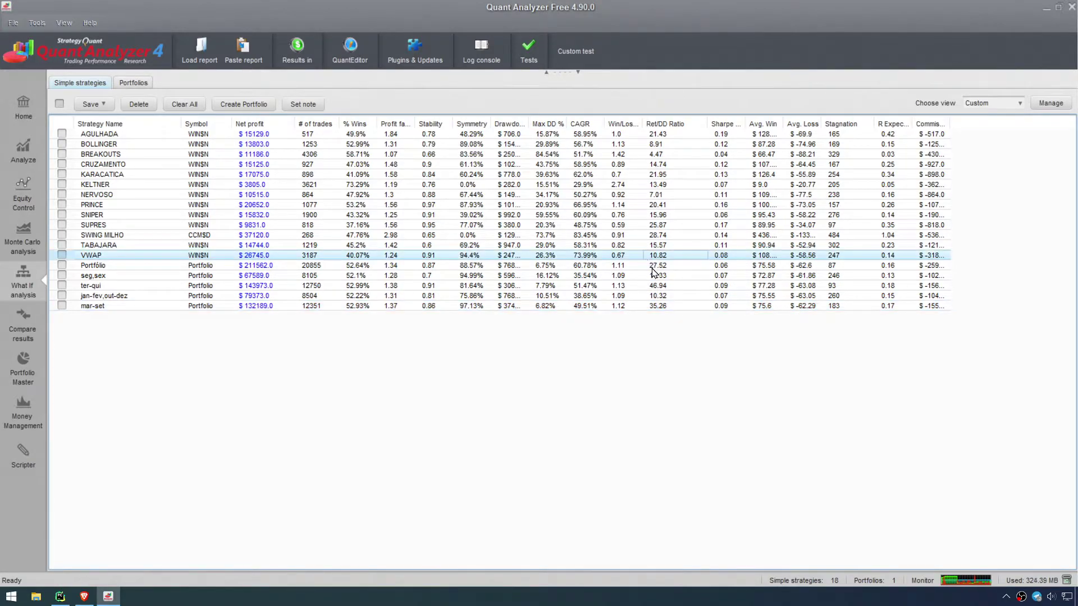
{"action": "left_click", "coordinate": [654, 265]}
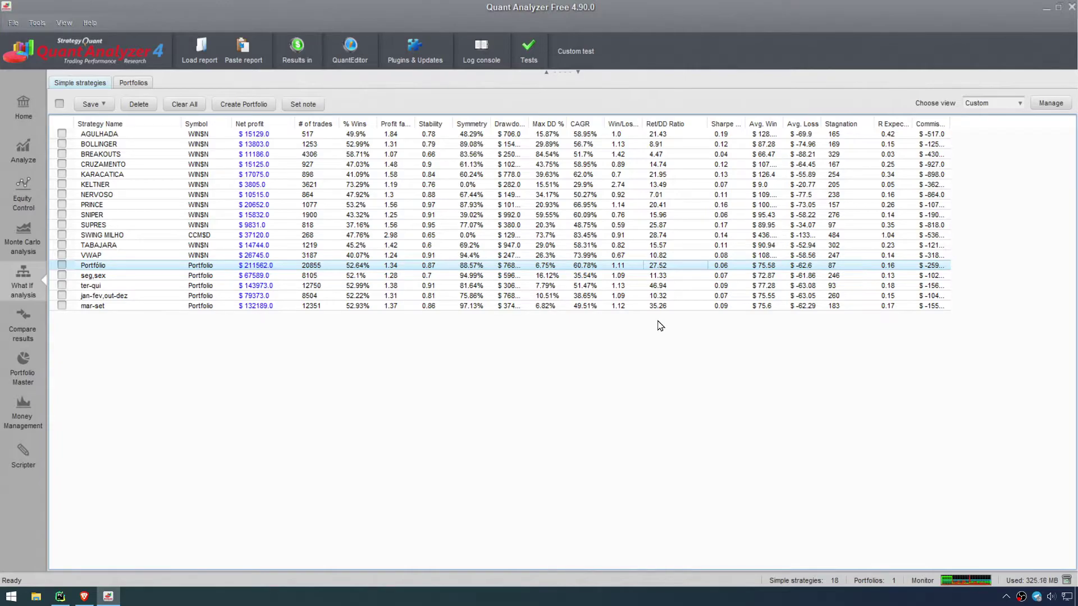
{"action": "left_click_drag", "start_coordinate": [529, 124], "coordinate": [547, 123]}
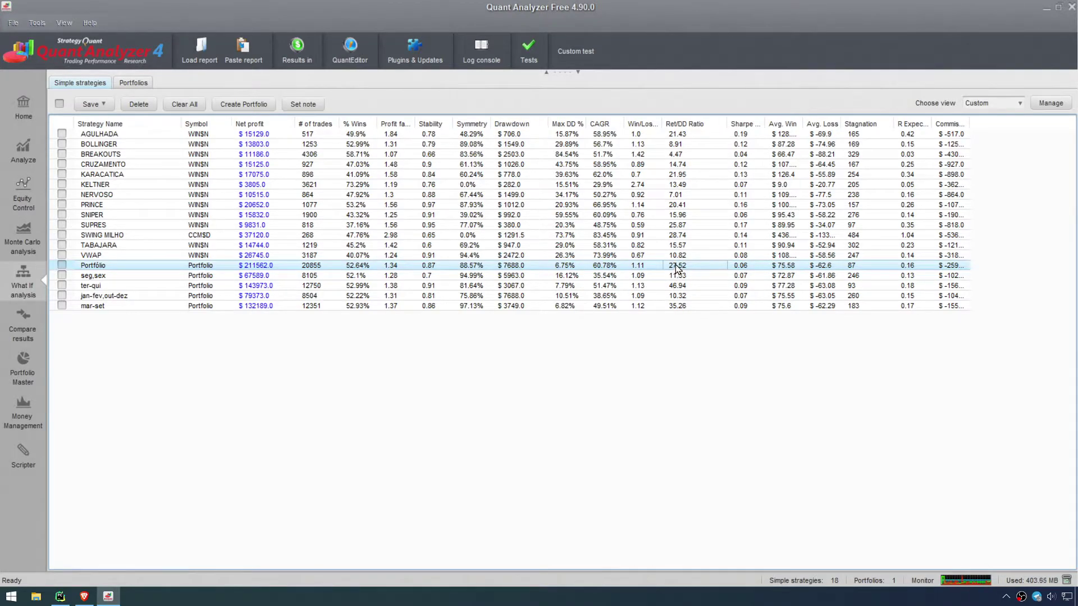
Step: Compare the Ret/DD Ratio and other results of the original portfolio with its day-restricted and month-restricted alternatives
{"action": "left_click", "coordinate": [680, 296]}
{"action": "left_click", "coordinate": [680, 305]}
{"action": "left_click", "coordinate": [677, 296]}
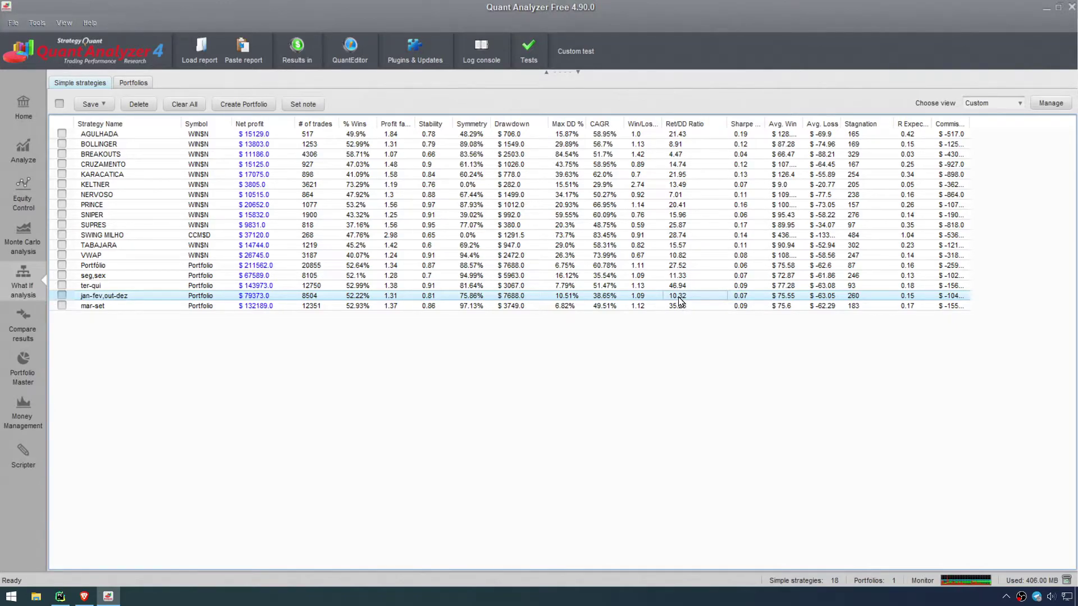
{"action": "left_click", "coordinate": [685, 276]}
{"action": "left_click", "coordinate": [686, 265]}
{"action": "left_click", "coordinate": [690, 276]}
{"action": "left_click", "coordinate": [687, 296]}
{"action": "left_click", "coordinate": [124, 307]}
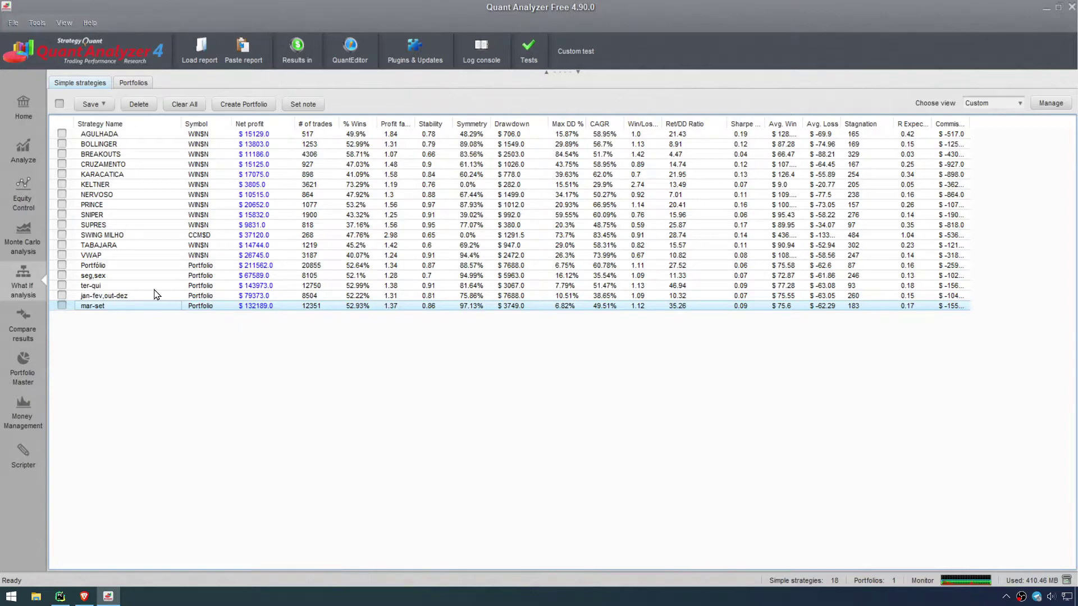
{"action": "left_click", "coordinate": [130, 277]}
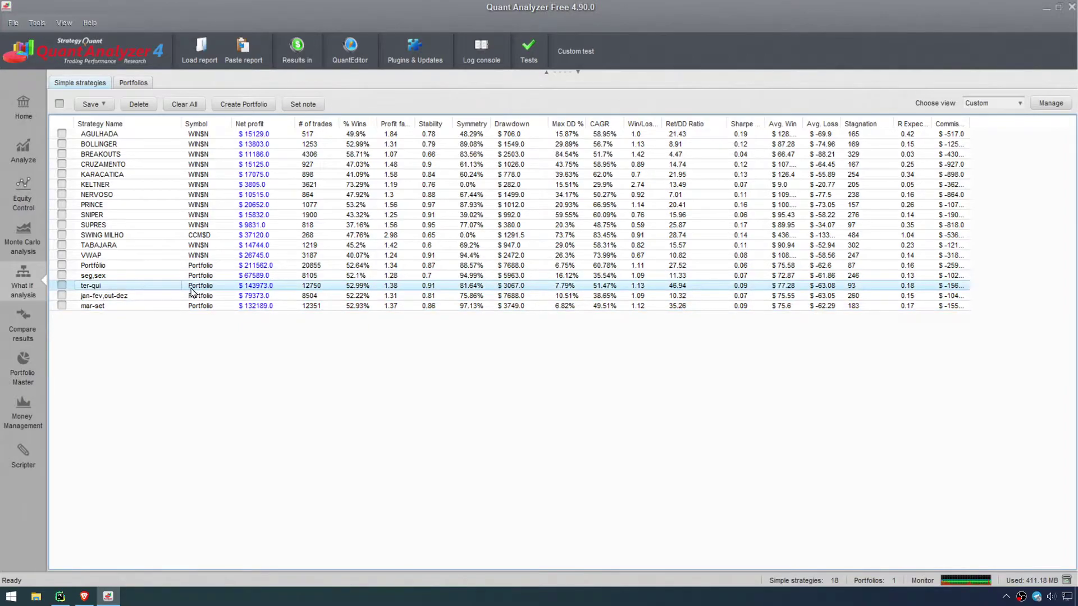
{"action": "left_click", "coordinate": [102, 308]}
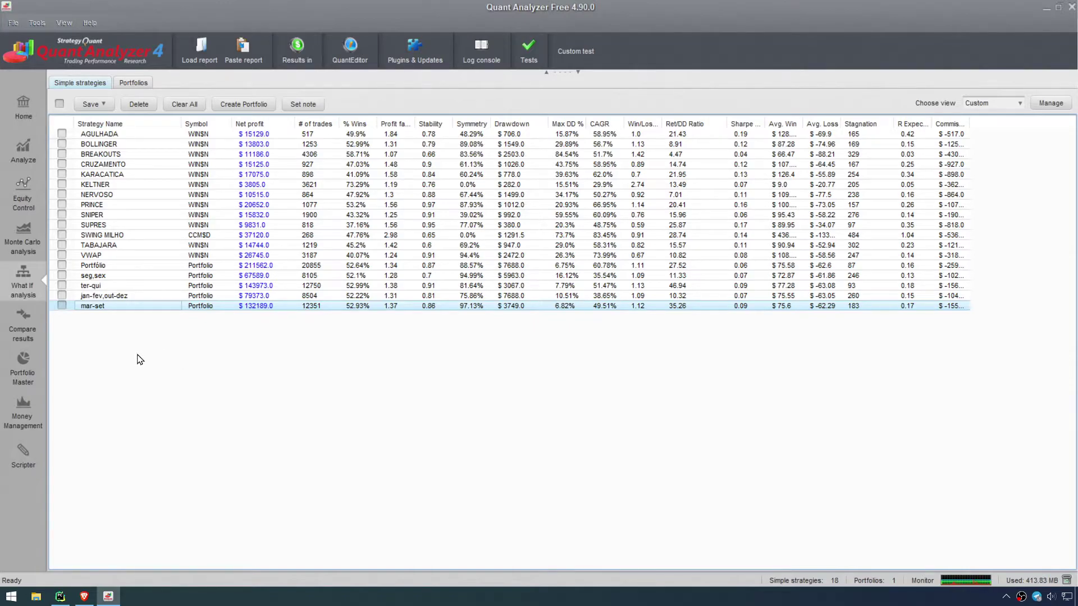
Step: Create a What If alternative of the original portfolio that trades only Tuesday to Thursday, from March through September
{"action": "left_click", "coordinate": [139, 83]}
{"action": "left_click", "coordinate": [67, 134]}
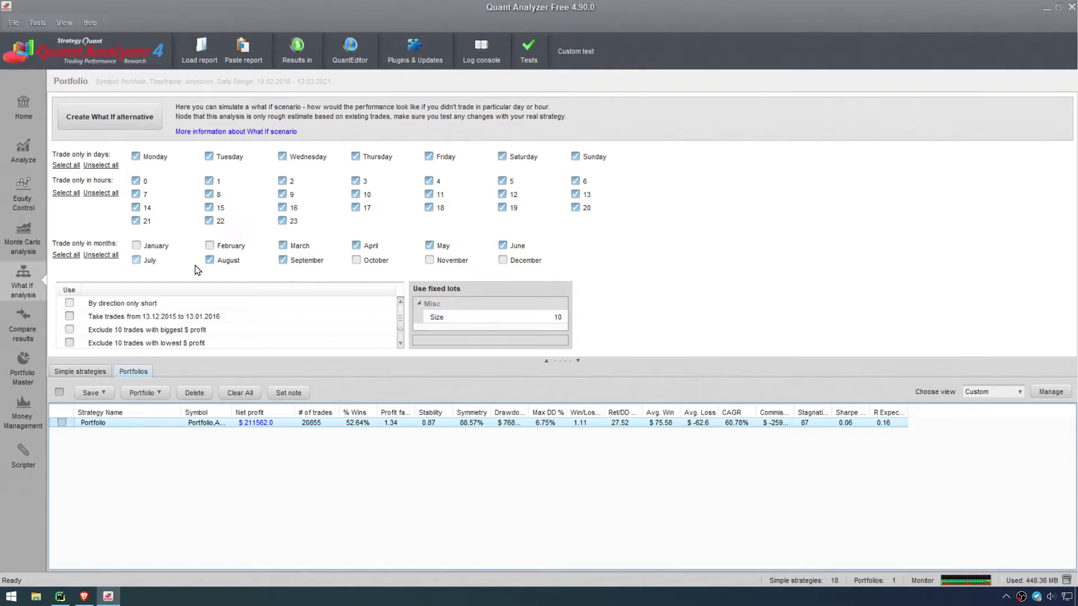
{"action": "left_click", "coordinate": [160, 157]}
{"action": "left_click", "coordinate": [504, 157]}
{"action": "left_click", "coordinate": [595, 158]}
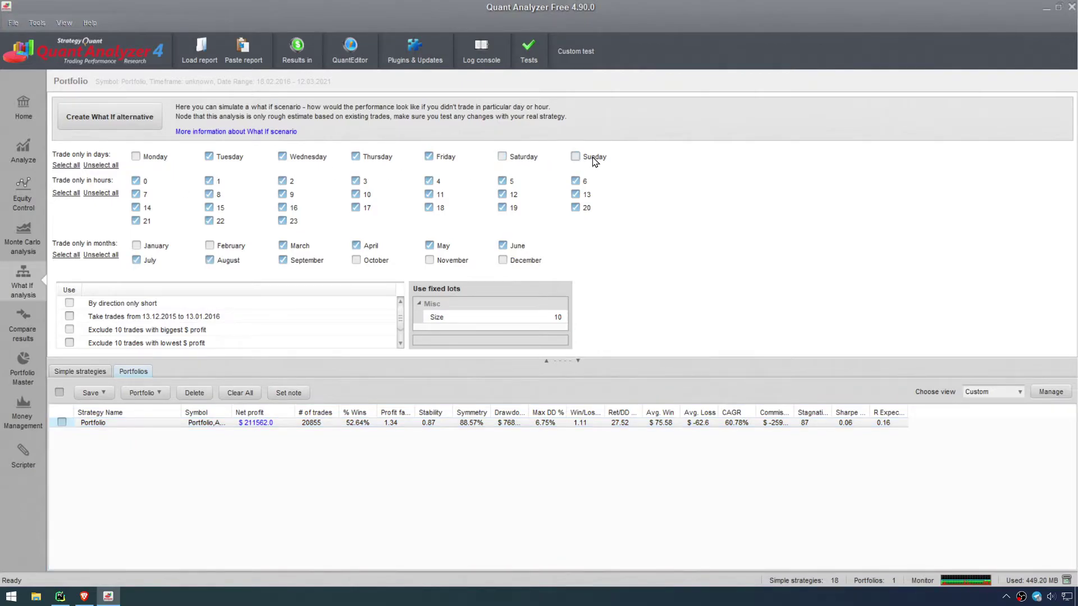
{"action": "left_click", "coordinate": [457, 160]}
{"action": "left_click", "coordinate": [111, 118]}
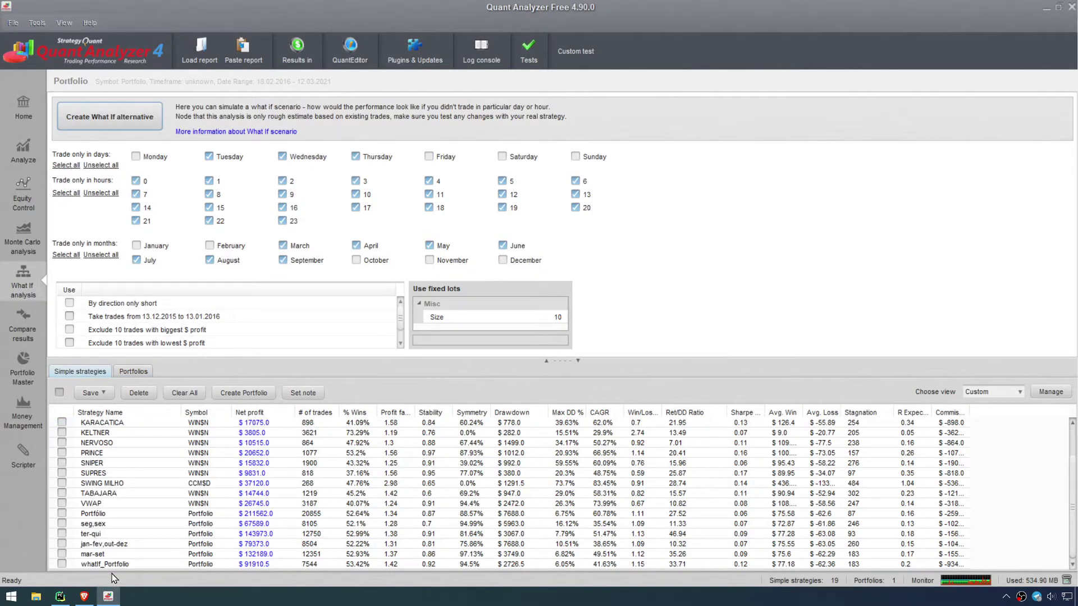
Step: Rename the new combined What If alternative as mar-set,ter-qui and enlarge the strategies table
{"action": "double_click", "coordinate": [116, 565]}
{"action": "type", "text": "mar-set"}
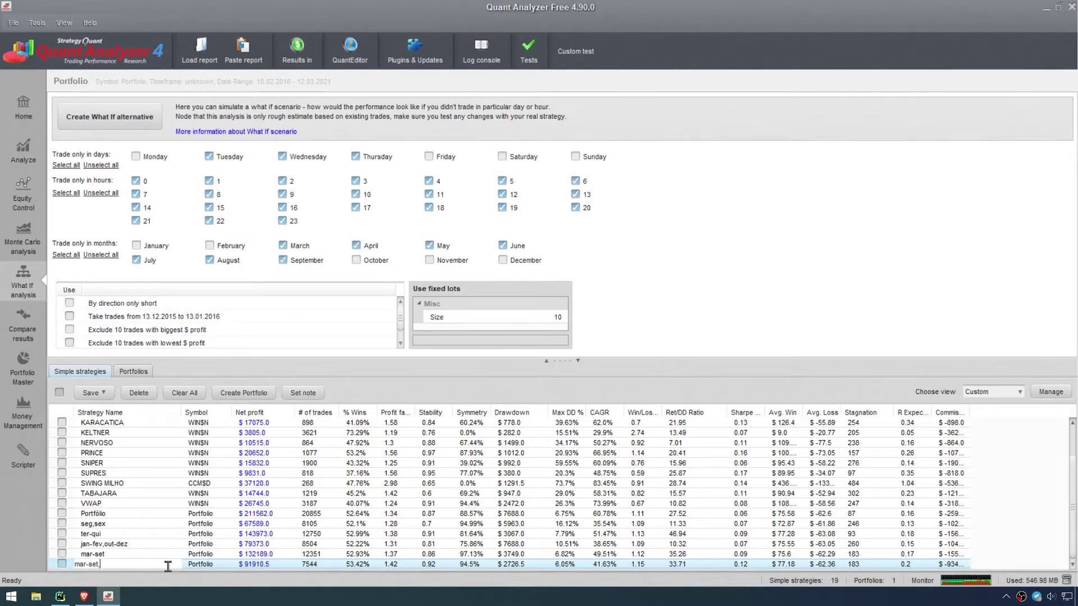
{"action": "type", "text": ",ter-qui"}
{"action": "key", "text": "Return"}
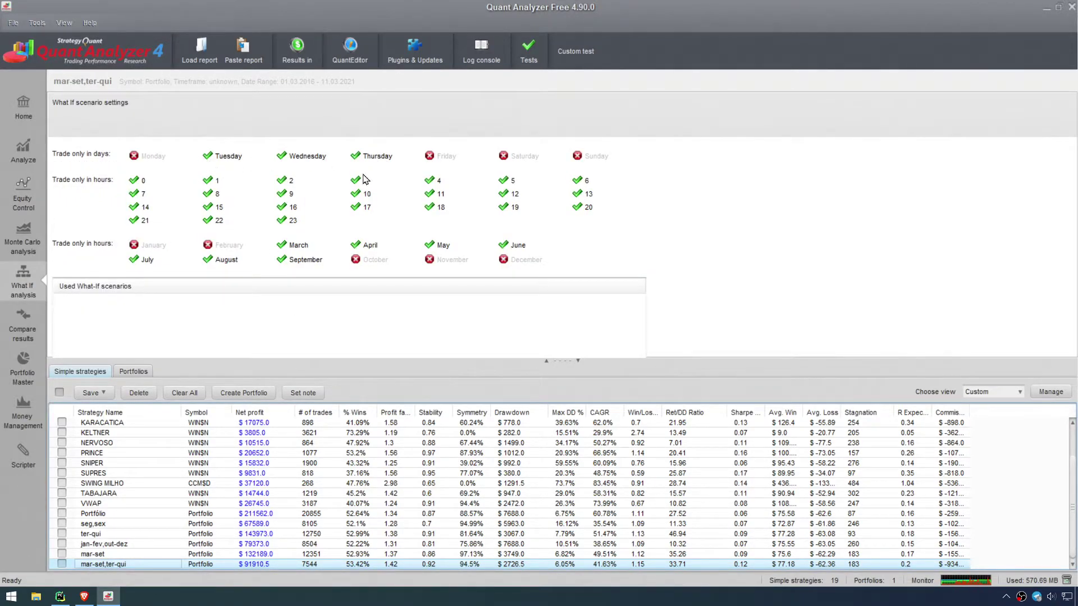
{"action": "left_click", "coordinate": [546, 360]}
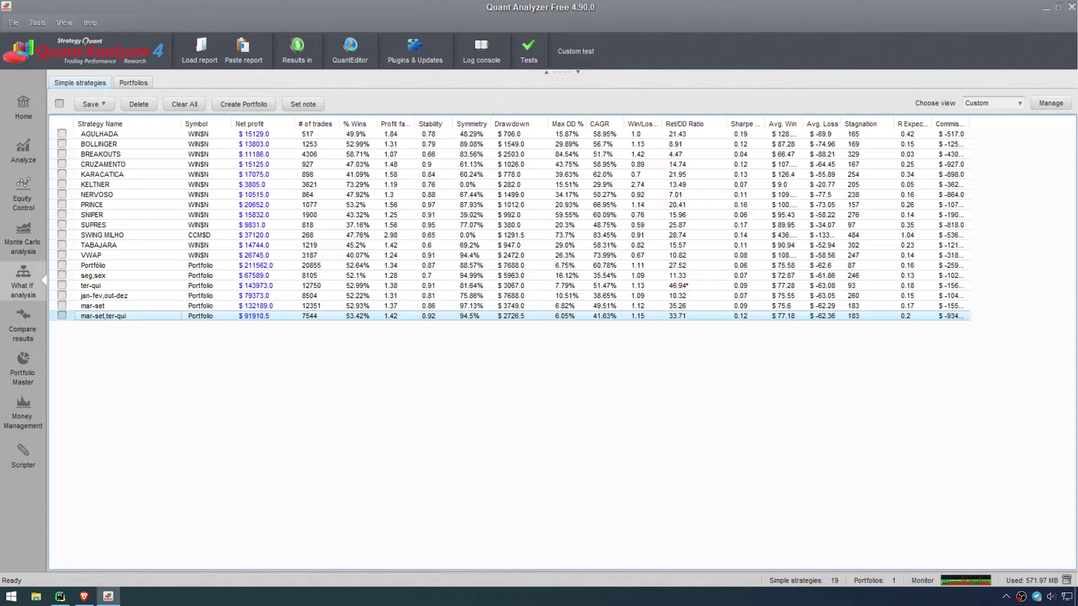
Step: Mark up and compare the Ret/DD Ratio of ter-qui and mar-set,ter-qui, along with the latter's drawdown
{"action": "mouse_move", "coordinate": [691, 286]}
{"action": "left_mouse_down"}
{"action": "mouse_move", "coordinate": [732, 281]}
{"action": "mouse_move", "coordinate": [663, 282]}
{"action": "mouse_move", "coordinate": [689, 288]}
{"action": "left_mouse_up"}
{"action": "left_click_drag", "start_coordinate": [692, 317], "coordinate": [715, 316]}
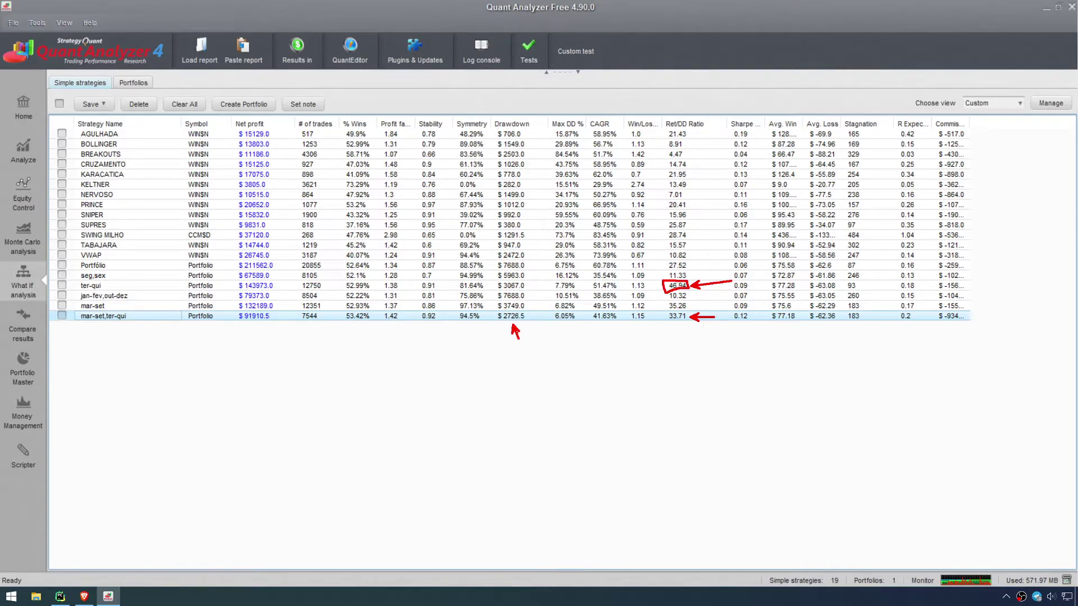
{"action": "left_click_drag", "start_coordinate": [56, 261], "coordinate": [1015, 261]}
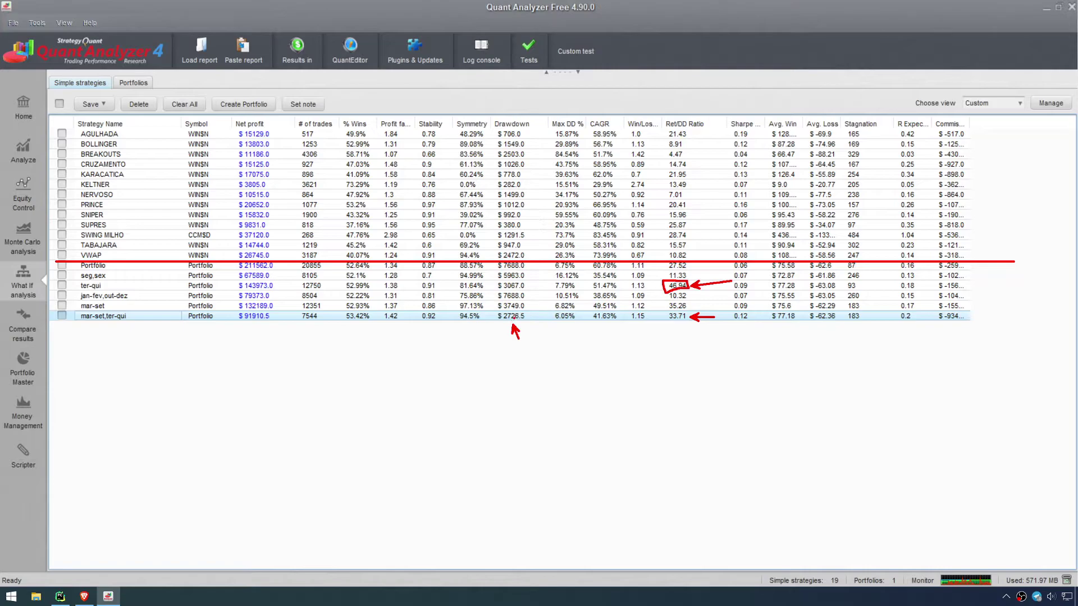
{"action": "left_click_drag", "start_coordinate": [502, 322], "coordinate": [517, 321]}
{"action": "key", "text": "Escape"}
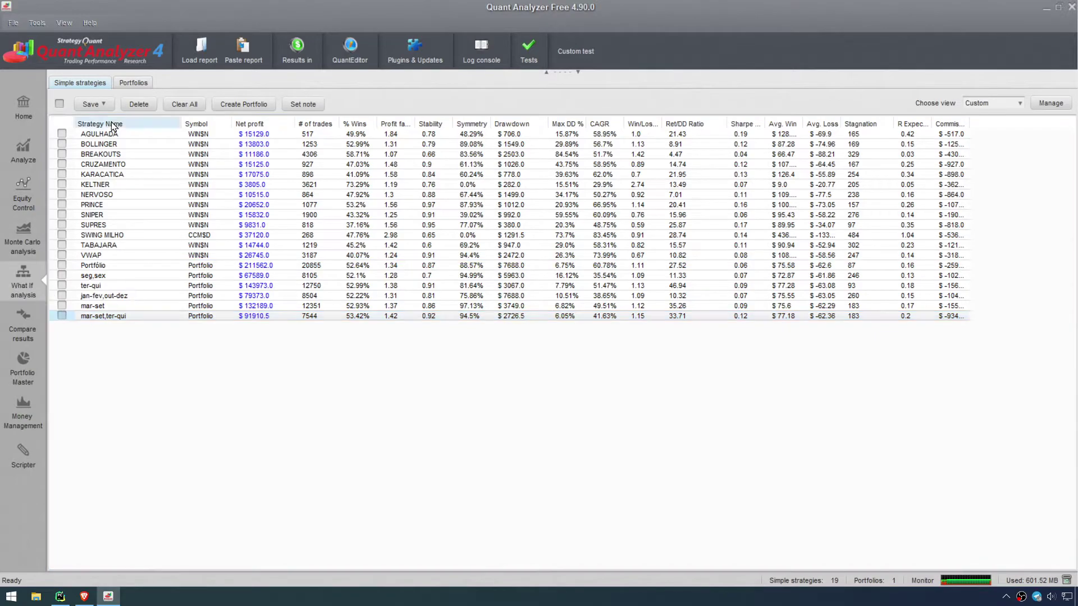
Step: Reselect the original portfolio and re-enable all days and all months in its What If settings
{"action": "left_click", "coordinate": [139, 82]}
{"action": "left_click", "coordinate": [62, 135]}
{"action": "left_click", "coordinate": [577, 73]}
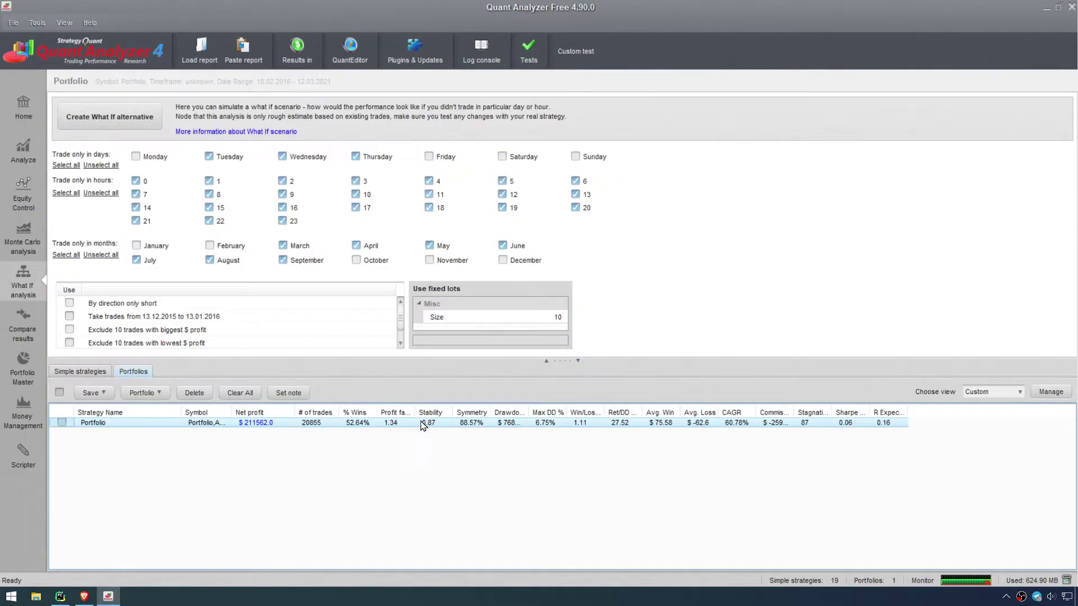
{"action": "left_click", "coordinate": [66, 256]}
{"action": "left_click", "coordinate": [65, 166]}
{"action": "left_click", "coordinate": [429, 246]}
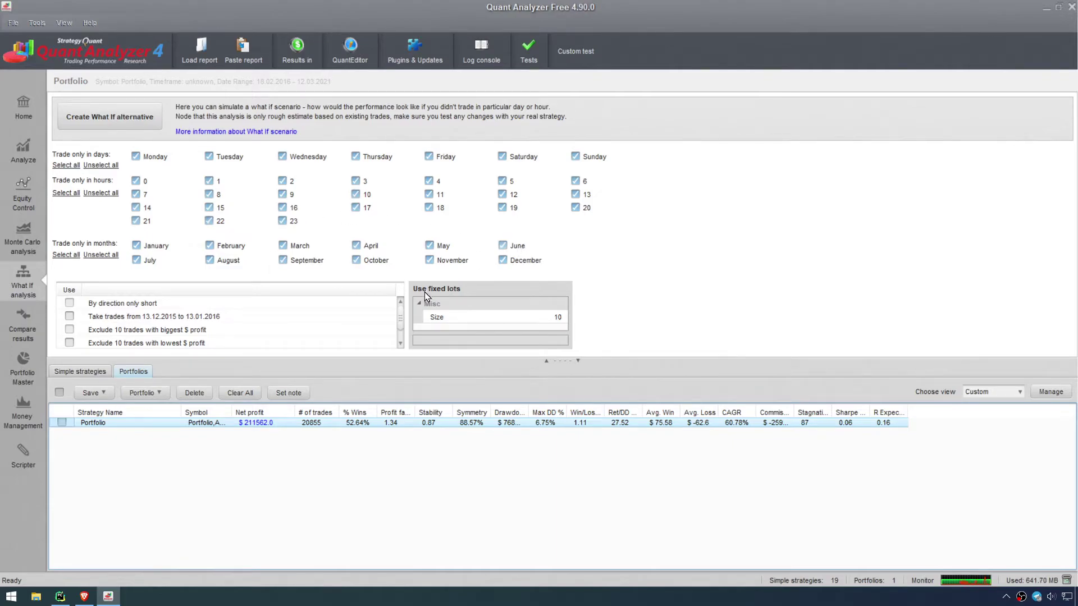
Step: Examine the By direction filter's settings and show the list of simple strategies
{"action": "left_click", "coordinate": [234, 307]}
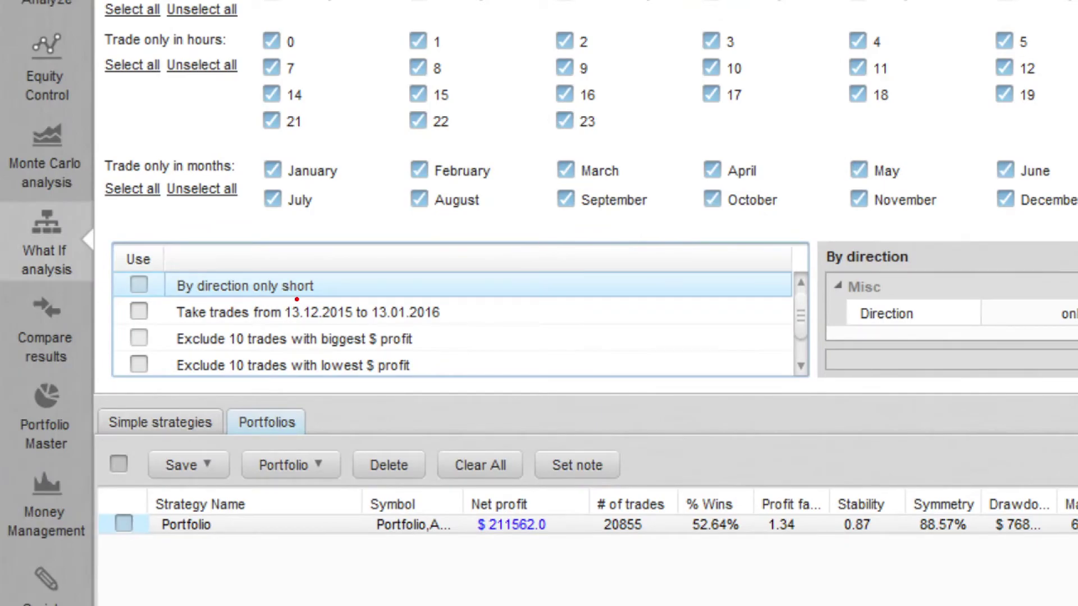
{"action": "left_click_drag", "start_coordinate": [280, 299], "coordinate": [313, 300]}
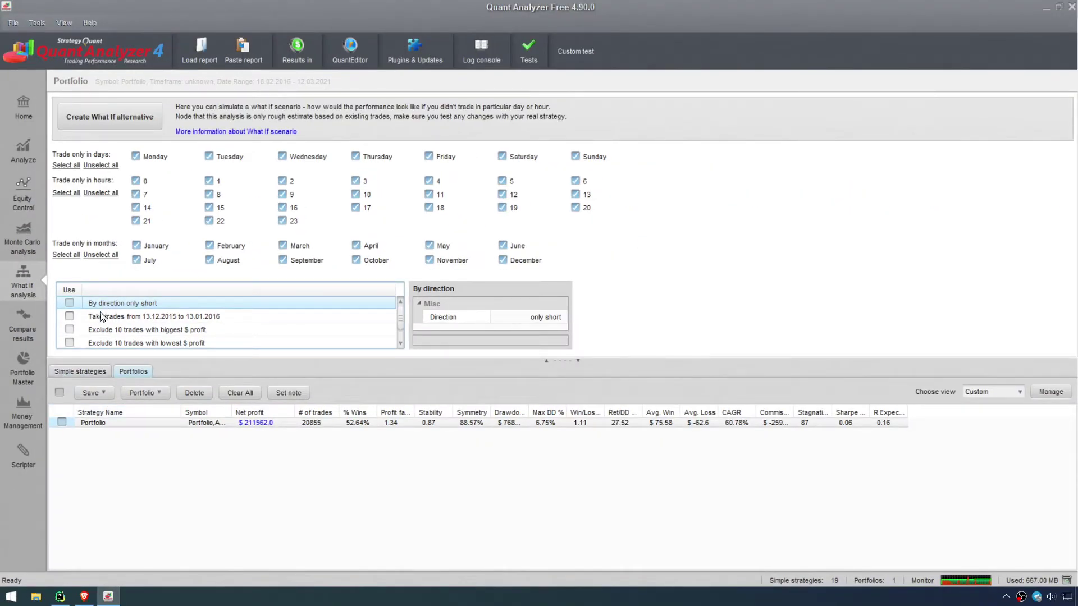
{"action": "left_click", "coordinate": [70, 376]}
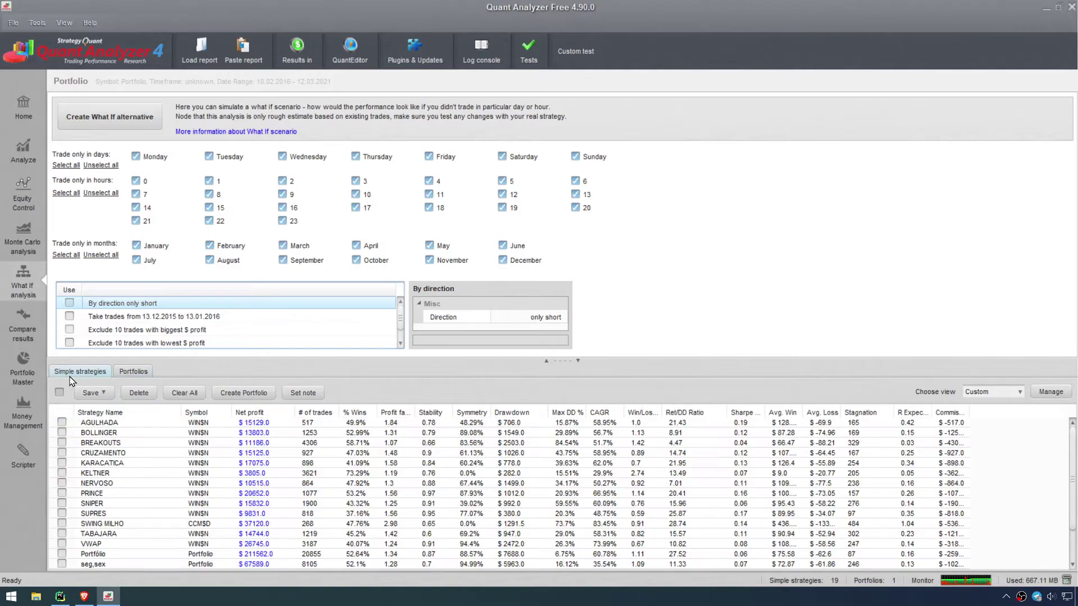
{"action": "scroll", "coordinate": [72, 435], "scroll_direction": "down", "scroll_amount": 2}
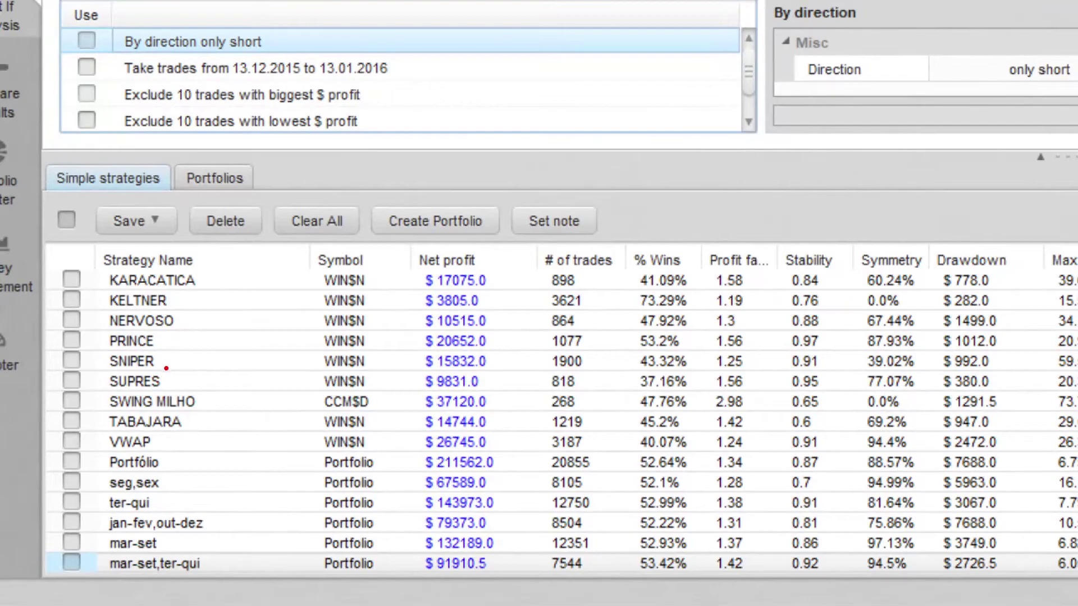
Step: Annotate SNIPER as SELL and KELTNER as BUY in the strategies list to illustrate direction filtering
{"action": "left_click_drag", "start_coordinate": [166, 368], "coordinate": [312, 372]}
{"action": "mouse_move", "coordinate": [297, 366]}
{"action": "left_mouse_down"}
{"action": "mouse_move", "coordinate": [313, 354]}
{"action": "mouse_move", "coordinate": [337, 374]}
{"action": "mouse_move", "coordinate": [362, 373]}
{"action": "left_mouse_up"}
{"action": "left_click", "coordinate": [318, 363]}
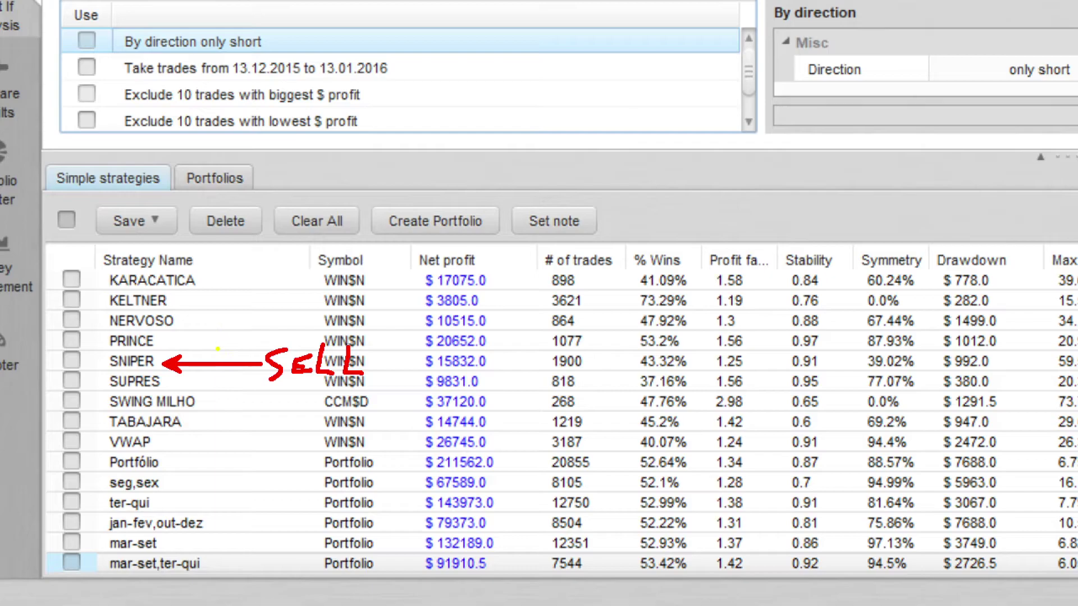
{"action": "mouse_move", "coordinate": [188, 301]}
{"action": "left_mouse_down"}
{"action": "mouse_move", "coordinate": [278, 300]}
{"action": "mouse_move", "coordinate": [306, 312]}
{"action": "mouse_move", "coordinate": [342, 287]}
{"action": "mouse_move", "coordinate": [362, 297]}
{"action": "left_mouse_up"}
{"action": "left_click_drag", "start_coordinate": [371, 269], "coordinate": [352, 327]}
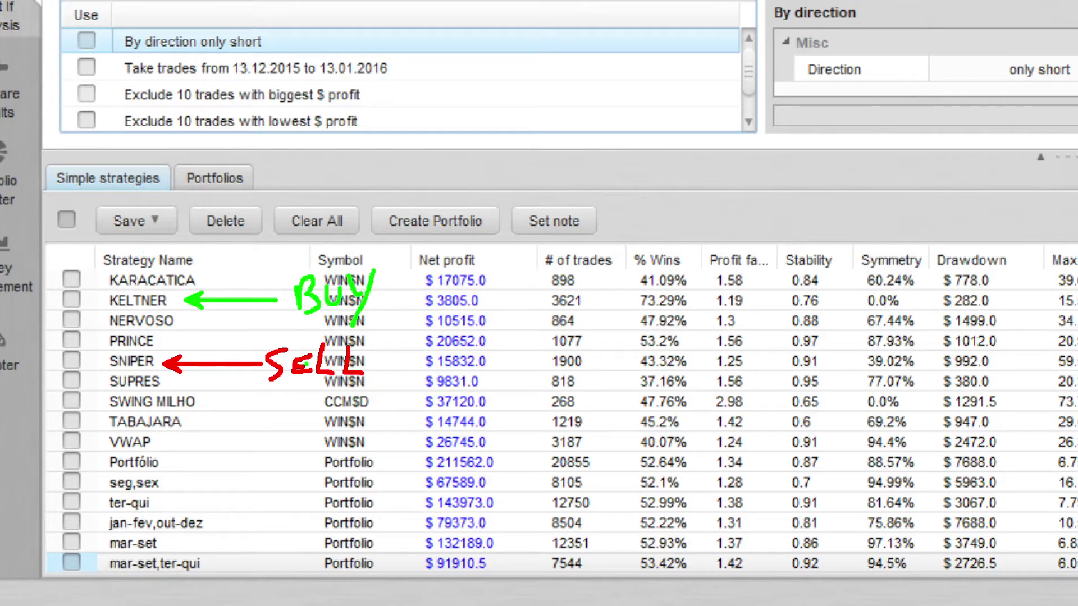
{"action": "mouse_move", "coordinate": [64, 297]}
{"action": "left_mouse_down"}
{"action": "mouse_move", "coordinate": [84, 292]}
{"action": "mouse_move", "coordinate": [78, 308]}
{"action": "left_mouse_up"}
{"action": "mouse_move", "coordinate": [78, 352]}
{"action": "left_mouse_down"}
{"action": "mouse_move", "coordinate": [56, 370]}
{"action": "mouse_move", "coordinate": [85, 368]}
{"action": "left_mouse_up"}
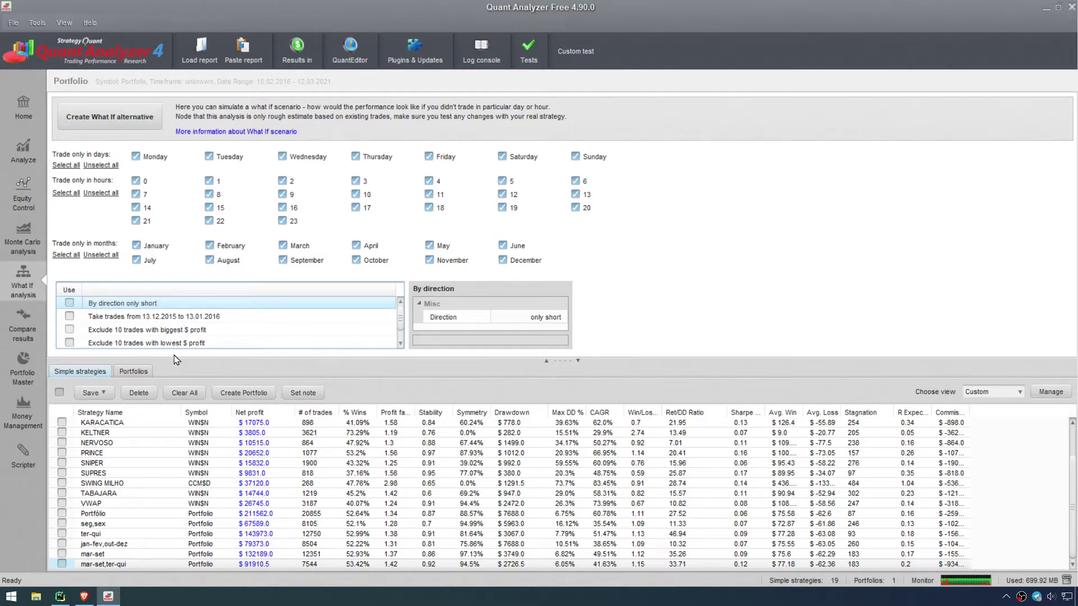
Step: Set the start date of the What If period filter to 01.02.2020
{"action": "left_click", "coordinate": [175, 318]}
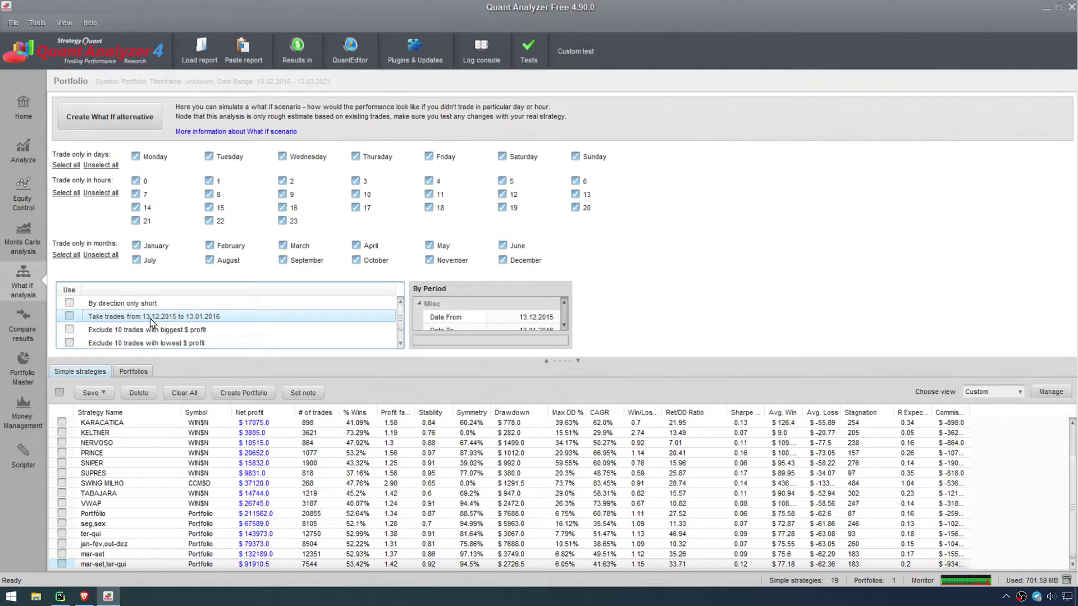
{"action": "left_click", "coordinate": [565, 328]}
{"action": "left_click", "coordinate": [548, 310]}
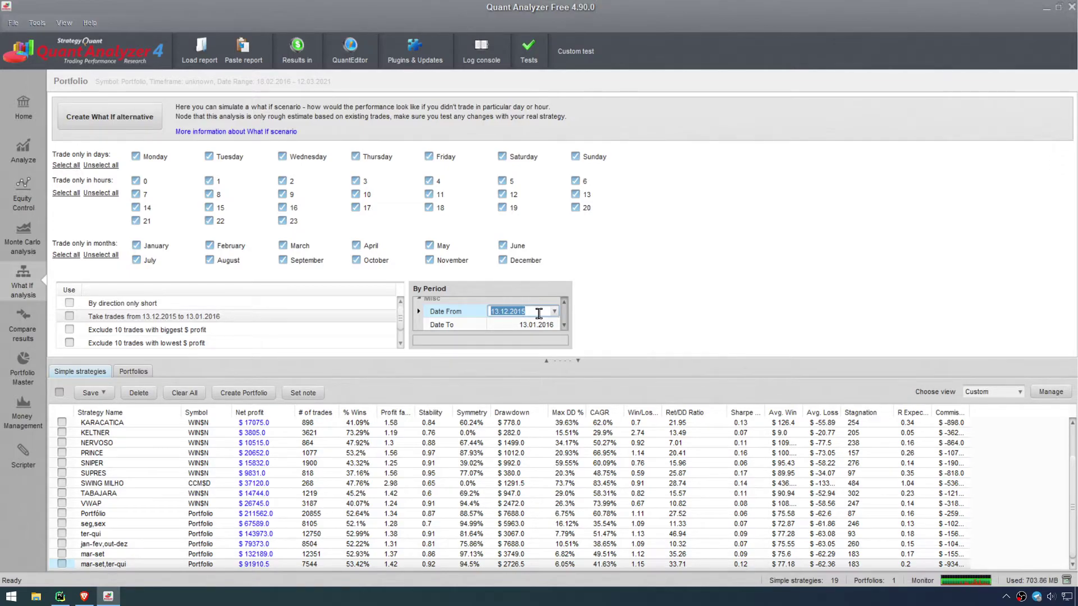
{"action": "type", "text": "20"}
{"action": "key", "text": "BackSpace"}
{"action": "key", "text": "BackSpace"}
{"action": "key", "text": "BackSpace"}
{"action": "key", "text": "BackSpace"}
{"action": "type", "text": "01.02.2020"}
Step: Set the period filter's end date to 01.04.2020 and enable the filter
{"action": "left_click", "coordinate": [530, 322]}
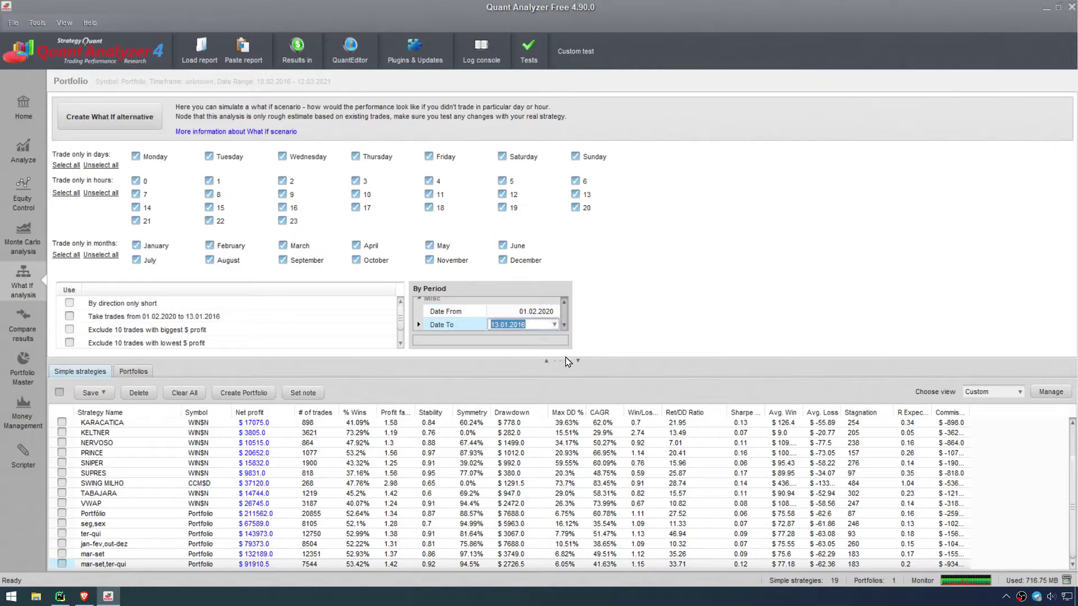
{"action": "type", "text": "01.04.2020"}
{"action": "key", "text": "Tab"}
{"action": "key", "text": "Tab"}
{"action": "left_click", "coordinate": [533, 312]}
{"action": "left_click", "coordinate": [586, 282]}
{"action": "left_click", "coordinate": [542, 322]}
{"action": "left_click", "coordinate": [147, 317]}
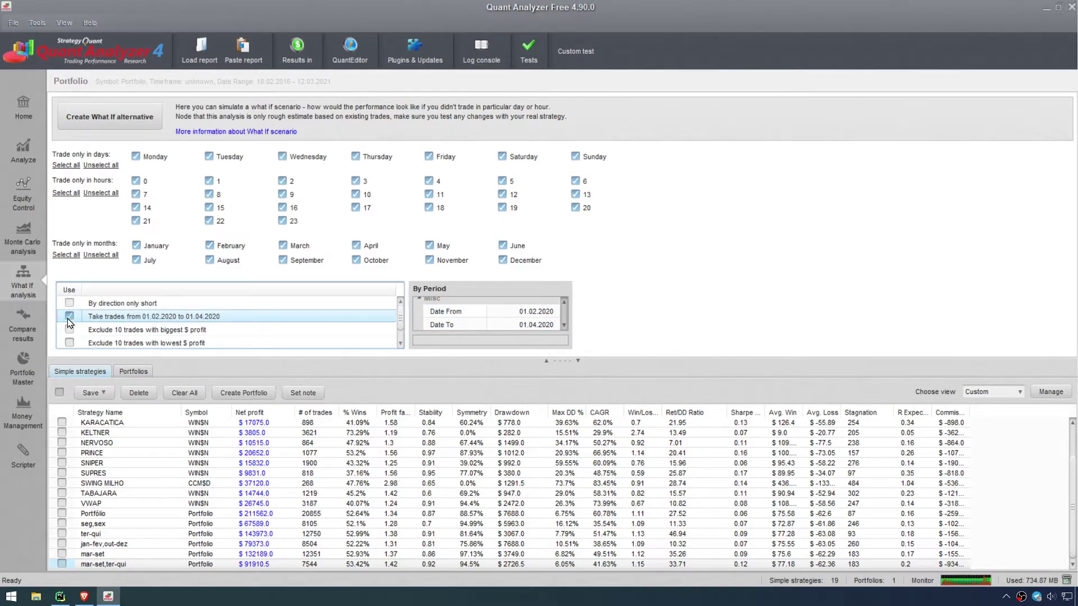
Step: Add the only short direction filter and create a What If alternative of the original portfolio for 01.02.2020 to 01.04.2020
{"action": "left_click", "coordinate": [134, 373]}
{"action": "left_click", "coordinate": [62, 424]}
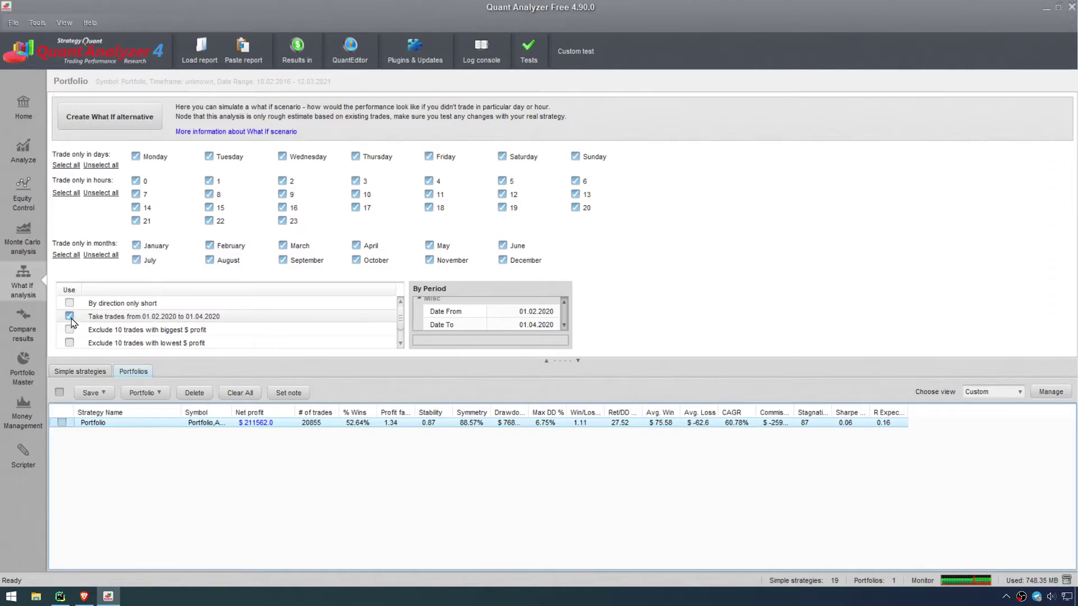
{"action": "left_click", "coordinate": [145, 318]}
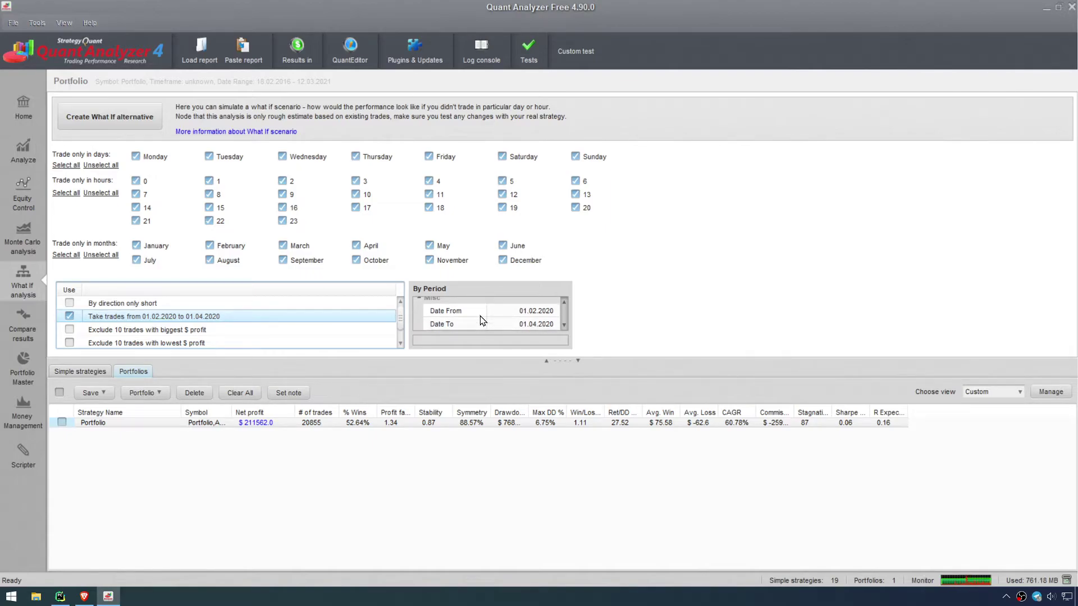
{"action": "left_click", "coordinate": [70, 303]}
{"action": "left_click", "coordinate": [544, 320]}
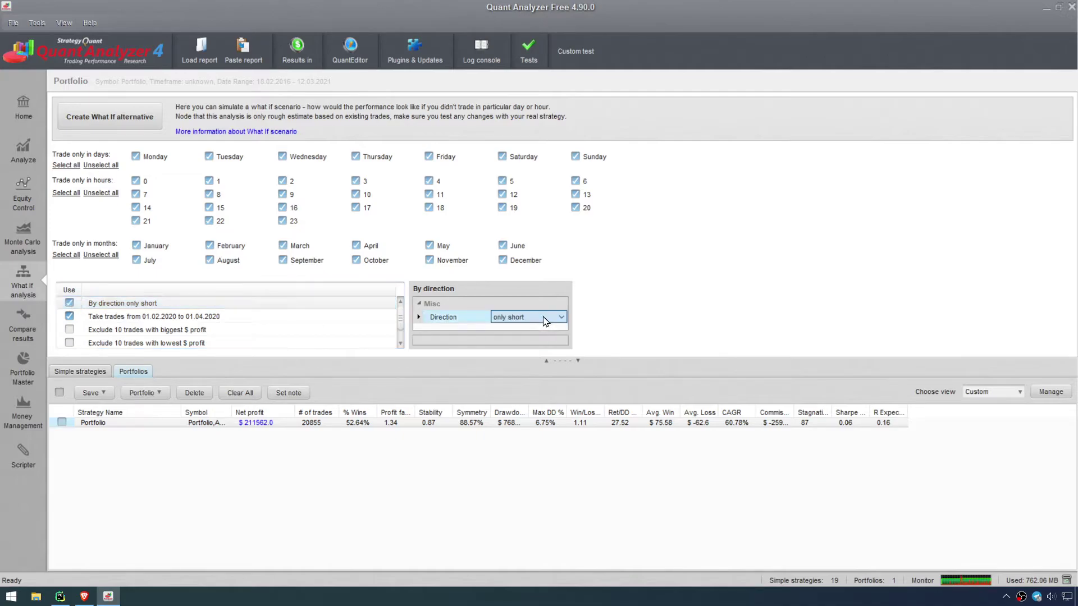
{"action": "left_click", "coordinate": [529, 320]}
{"action": "left_click", "coordinate": [522, 326]}
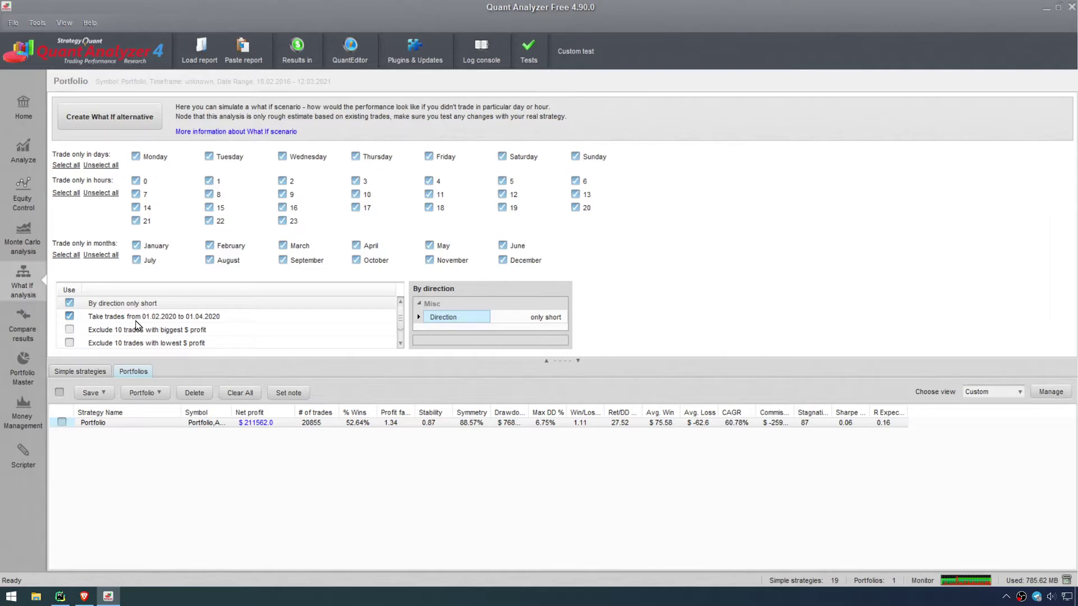
{"action": "left_click", "coordinate": [124, 126]}
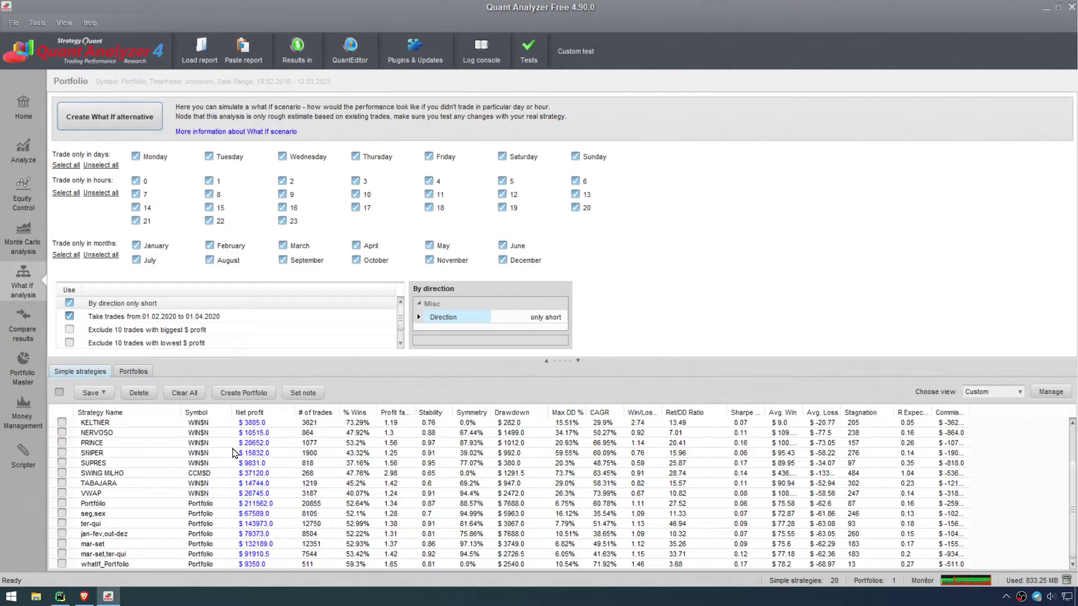
Step: Rename the new What If alternative in the strategies list as "apenas vendas no crash"
{"action": "double_click", "coordinate": [128, 564]}
{"action": "key", "text": "ctrl+a"}
{"action": "type", "text": "apenas vendas no cr"}
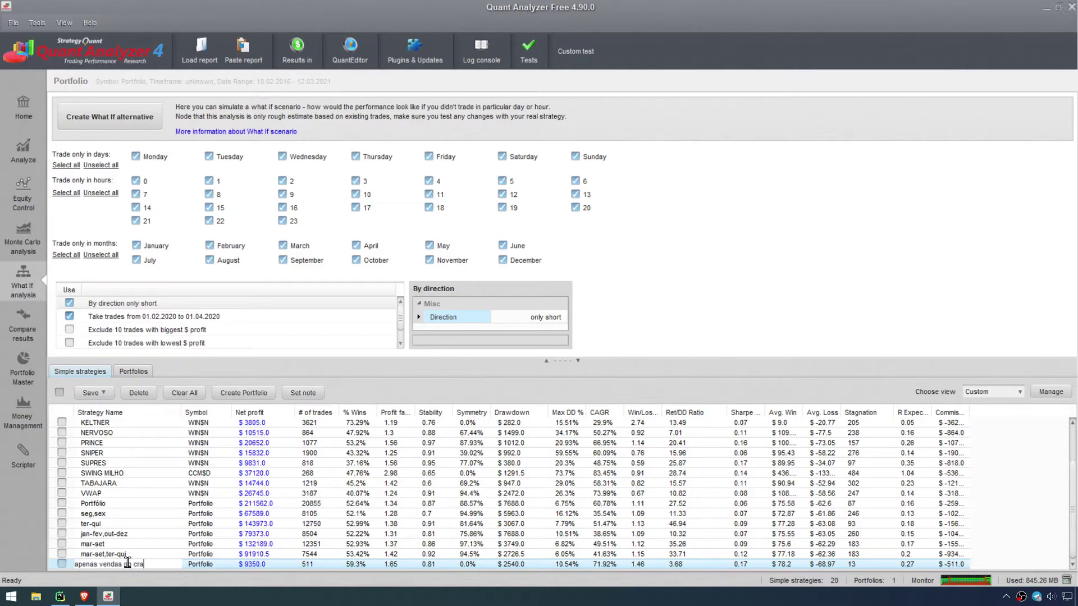
{"action": "type", "text": "ash"}
{"action": "key", "text": "Return"}
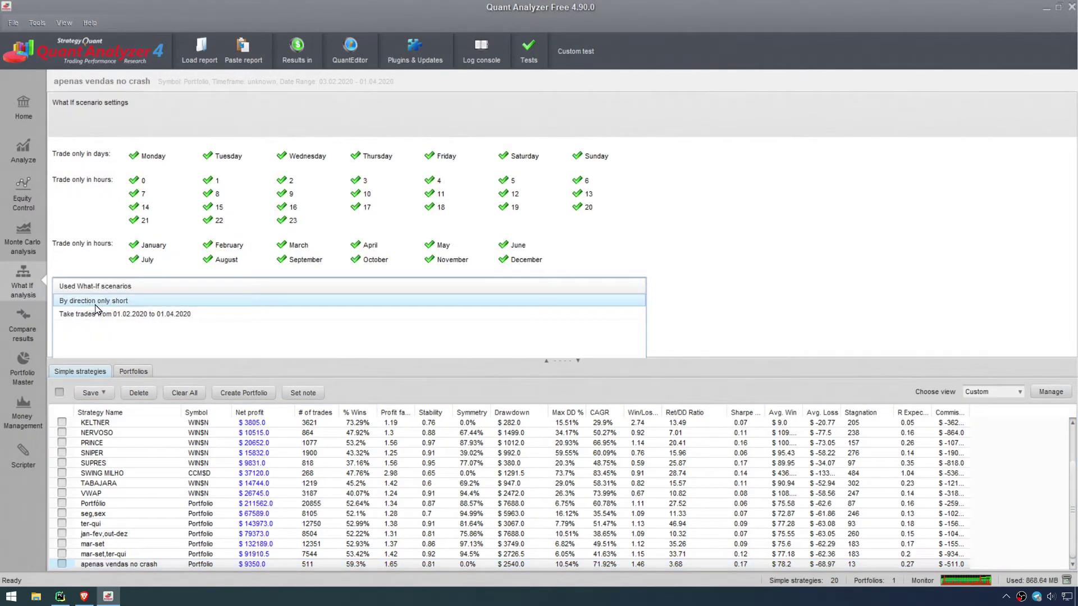
Step: Review the filters applied to apenas vendas no crash and examine its equity chart
{"action": "left_click", "coordinate": [112, 315]}
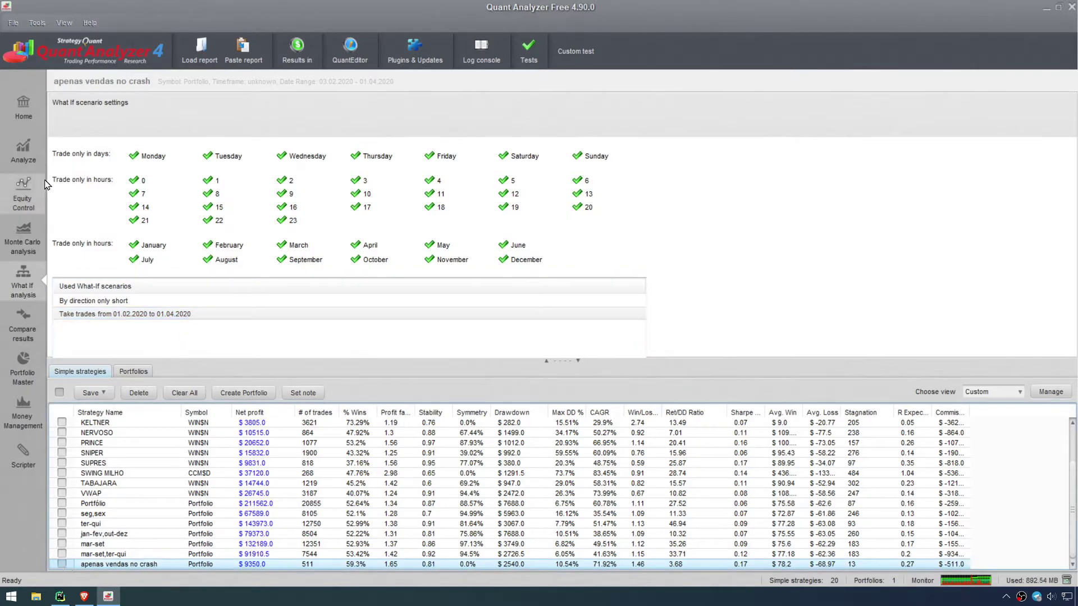
{"action": "left_click", "coordinate": [26, 164]}
{"action": "left_click", "coordinate": [162, 103]}
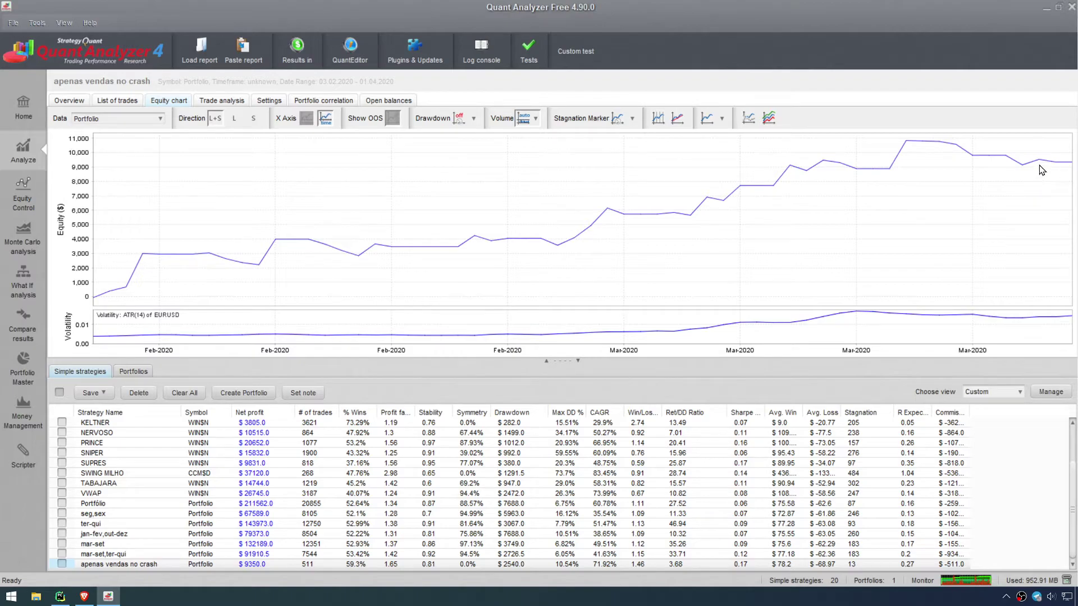
Step: Return to the original portfolio's What If settings and disable the only short direction and date period filters
{"action": "left_click", "coordinate": [28, 290]}
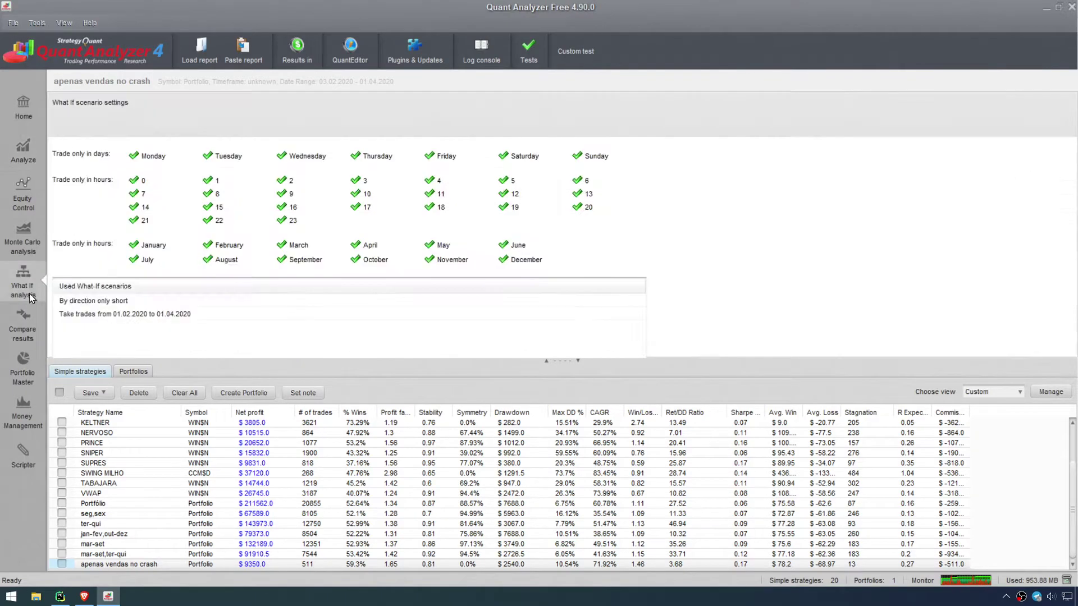
{"action": "left_click", "coordinate": [119, 373]}
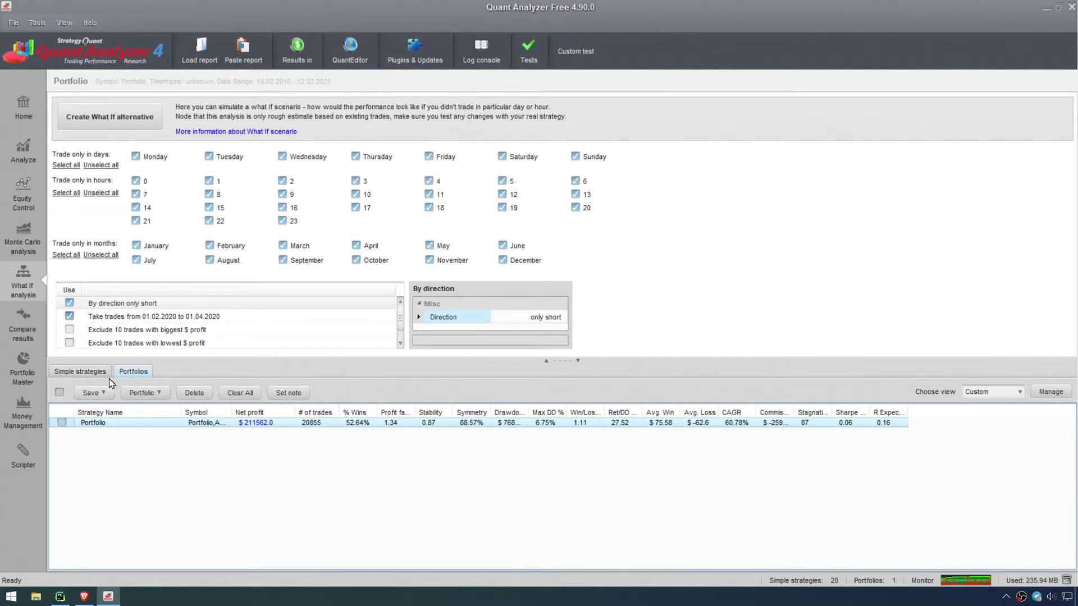
{"action": "left_click", "coordinate": [69, 316]}
{"action": "left_click", "coordinate": [69, 303]}
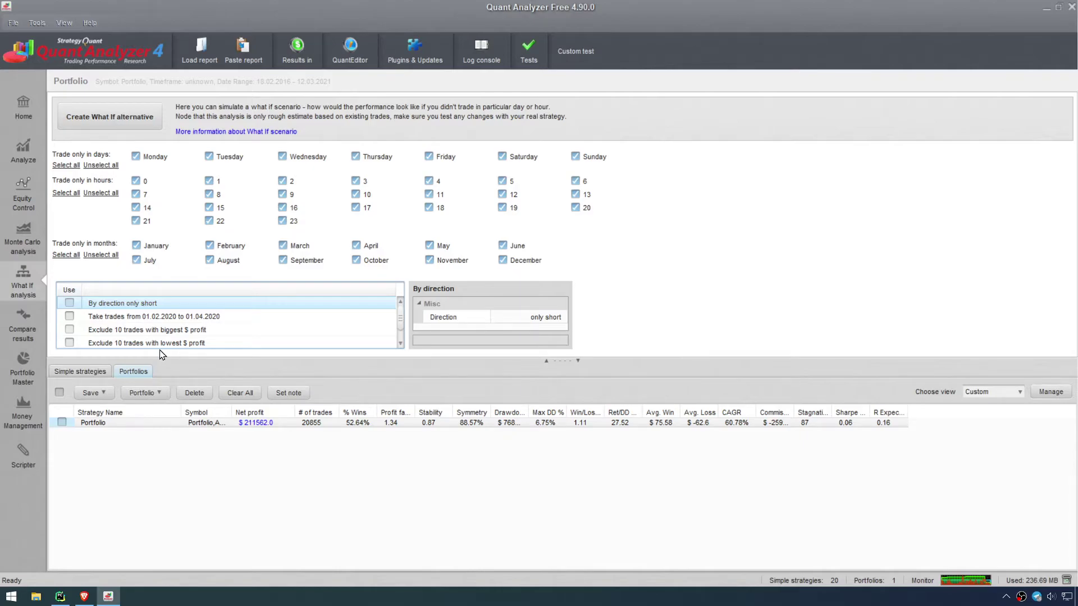
Step: Enable the What If filters that exclude the trades with the biggest and the lowest $ profit
{"action": "left_click", "coordinate": [133, 331]}
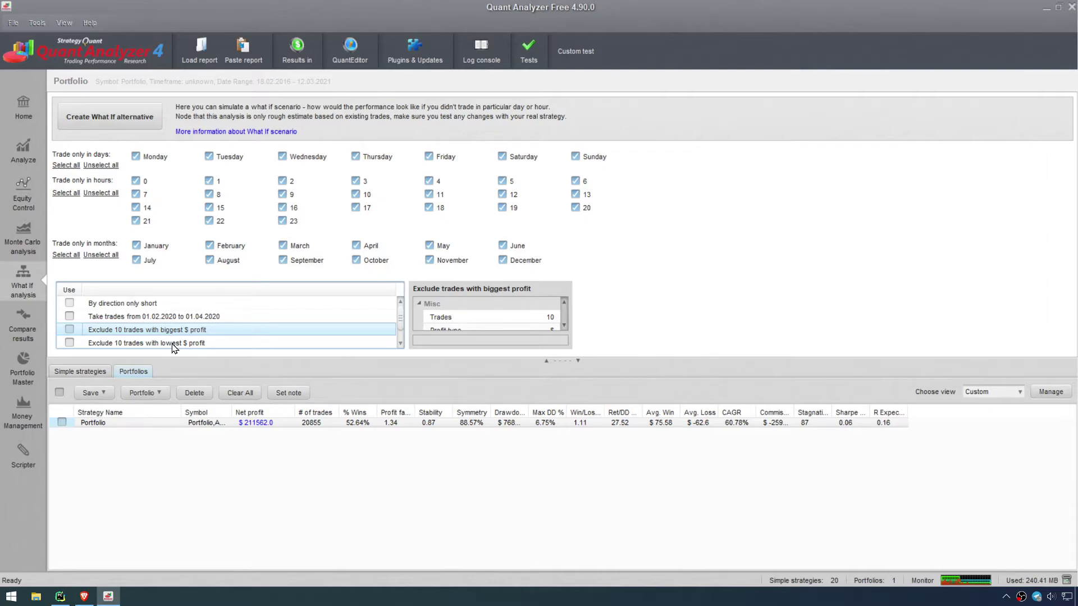
{"action": "left_click", "coordinate": [69, 329]}
{"action": "left_click", "coordinate": [69, 343]}
{"action": "left_click", "coordinate": [182, 330]}
{"action": "left_click", "coordinate": [193, 343]}
Step: Set both the lowest-profit and biggest-profit exclusion filters to 25 trades
{"action": "left_click", "coordinate": [564, 326]}
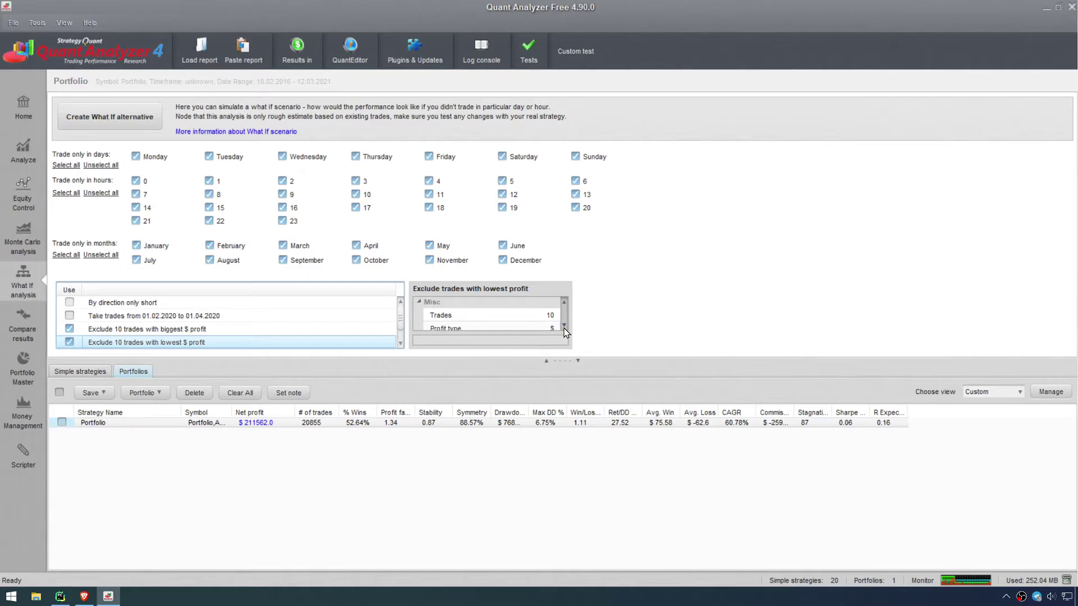
{"action": "left_click", "coordinate": [548, 313]}
{"action": "type", "text": "25"}
{"action": "left_click", "coordinate": [325, 317]}
{"action": "left_click", "coordinate": [316, 330]}
{"action": "left_click", "coordinate": [547, 314]}
{"action": "type", "text": "25"}
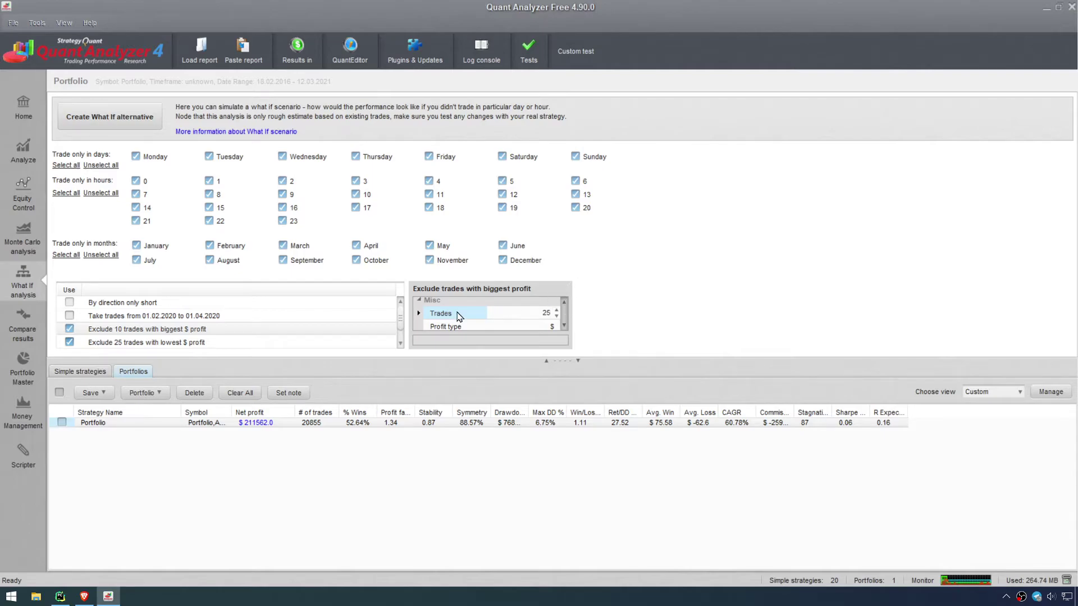
{"action": "left_click", "coordinate": [473, 326]}
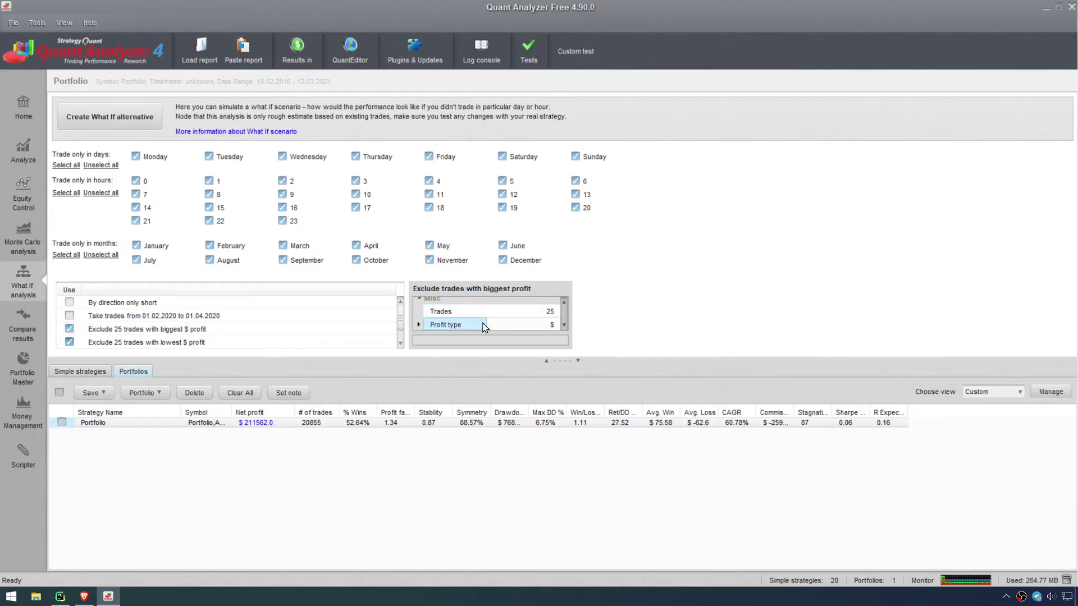
{"action": "left_click", "coordinate": [539, 313]}
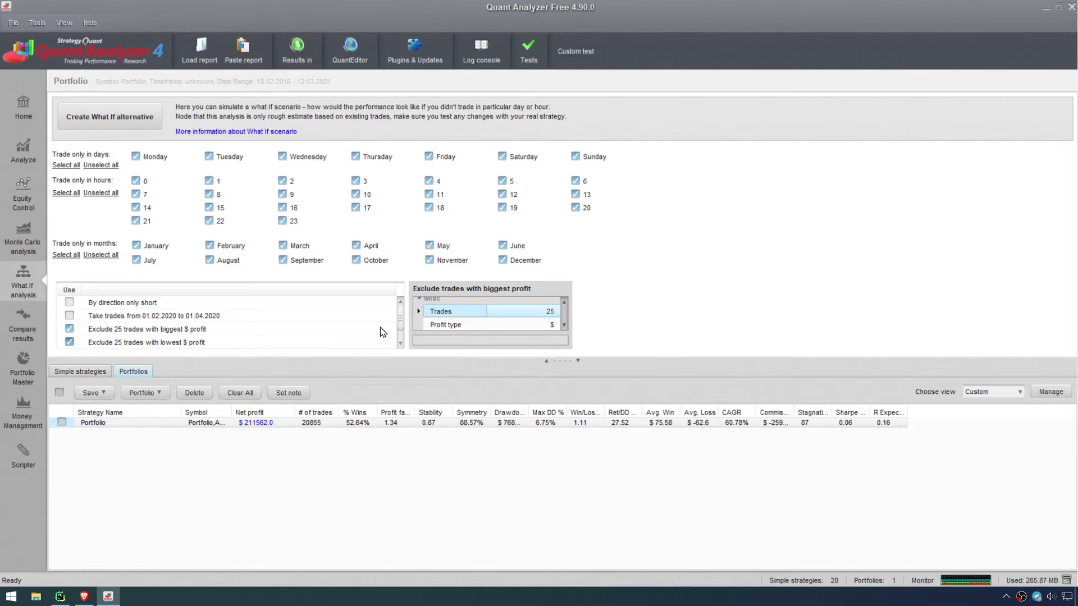
Step: Sort the simple strategies by number of trades in descending order and select BREAKOUTS
{"action": "left_click", "coordinate": [65, 425]}
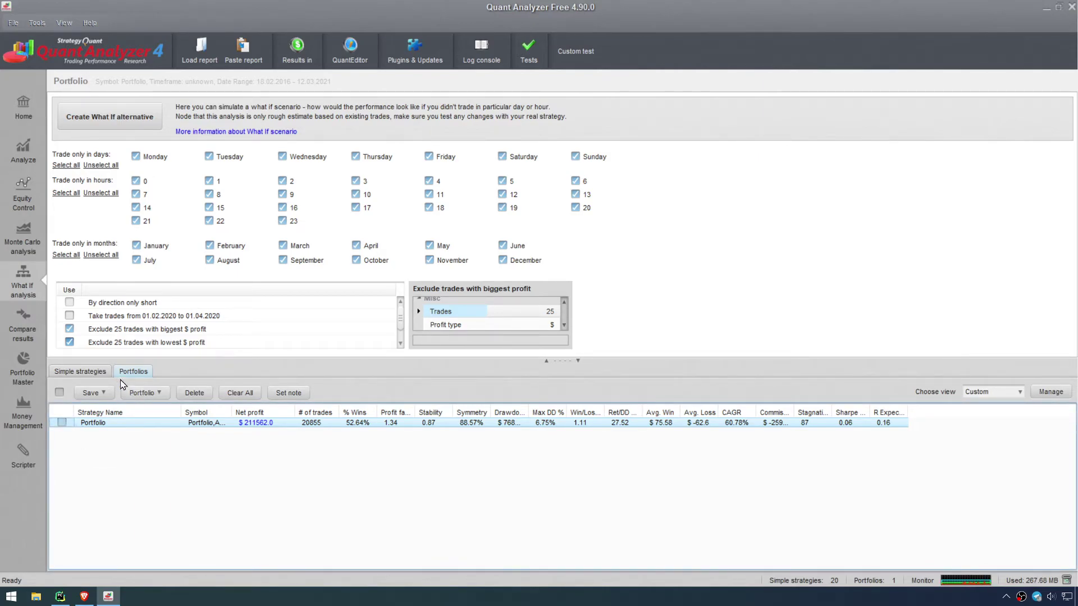
{"action": "left_click", "coordinate": [75, 372]}
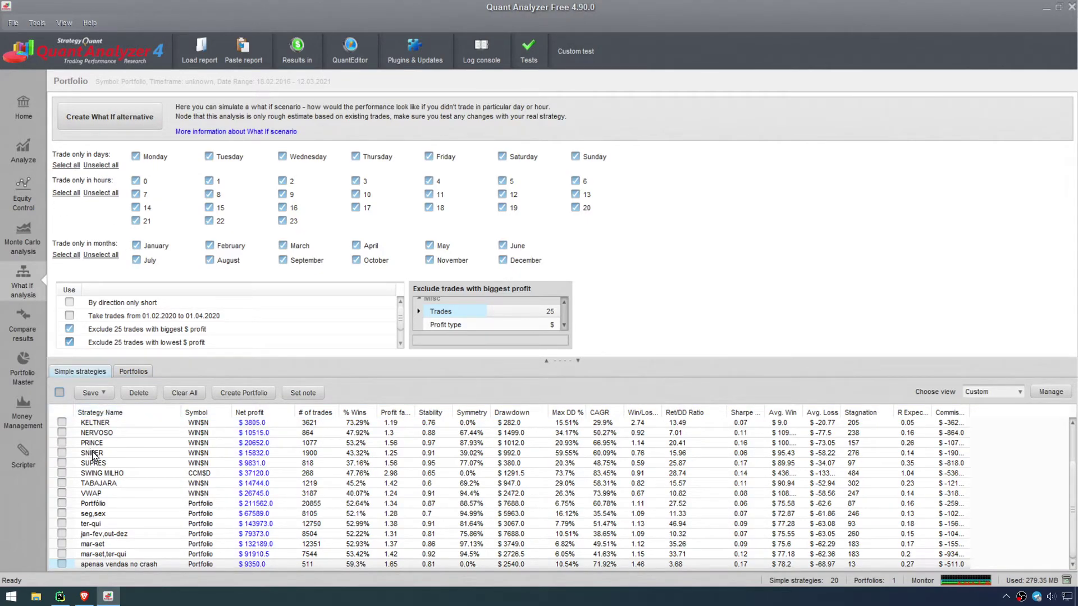
{"action": "left_click", "coordinate": [314, 413]}
{"action": "left_click", "coordinate": [315, 413]}
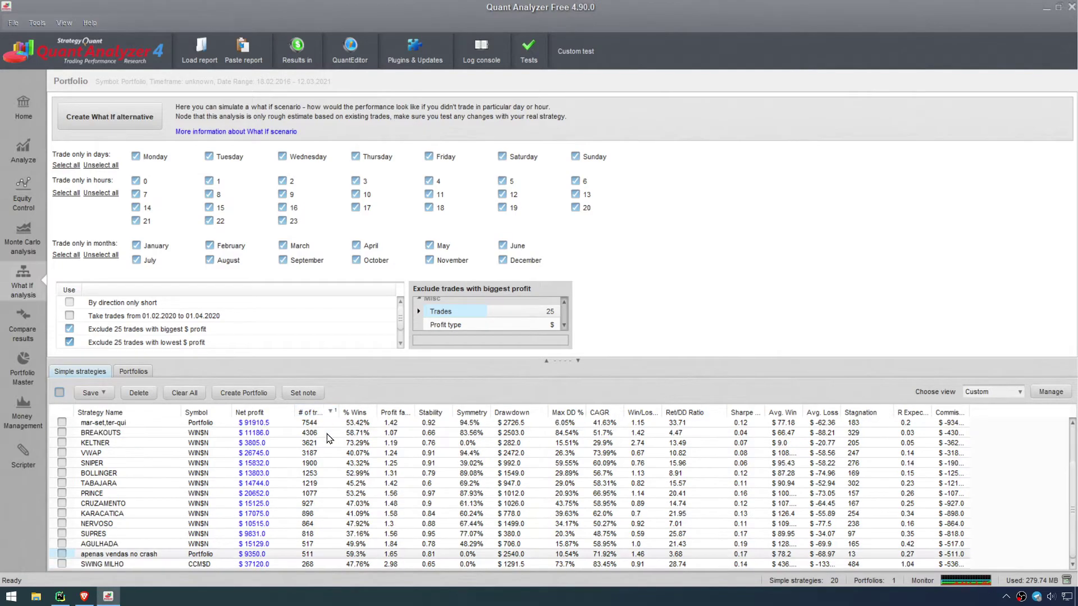
{"action": "left_click", "coordinate": [309, 435]}
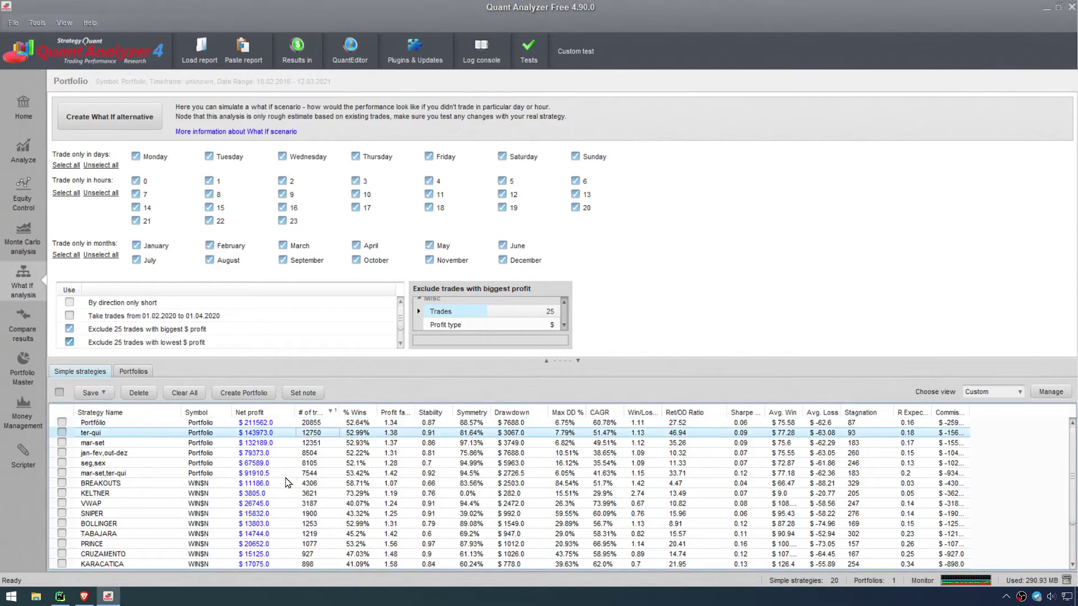
{"action": "left_click", "coordinate": [140, 484]}
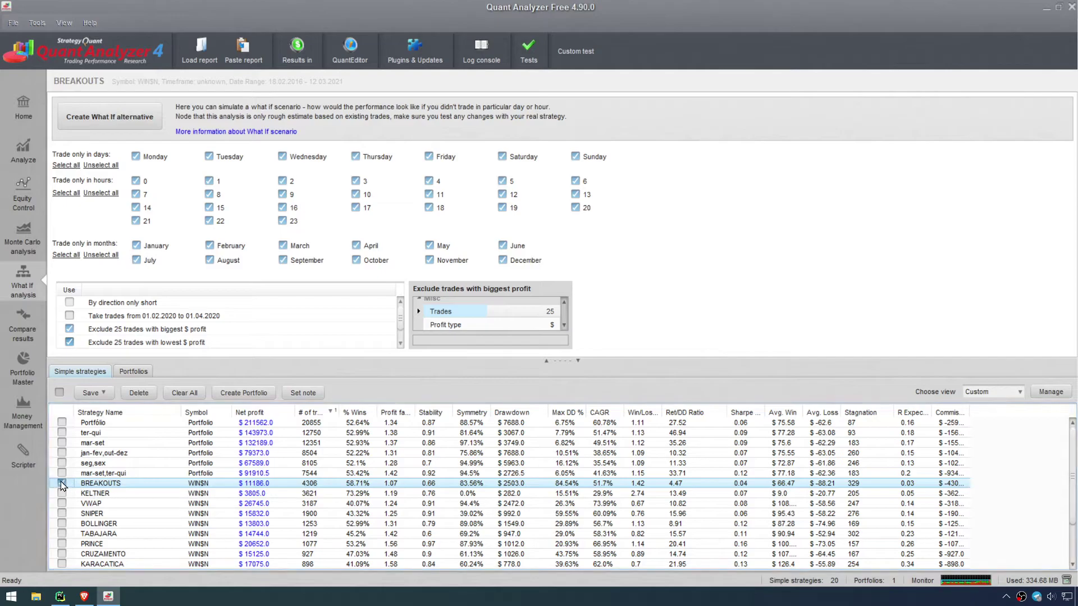
Step: Create a What If alternative of BREAKOUTS with both exclusion filters and name it "breakouts without outliers"
{"action": "left_click", "coordinate": [219, 342]}
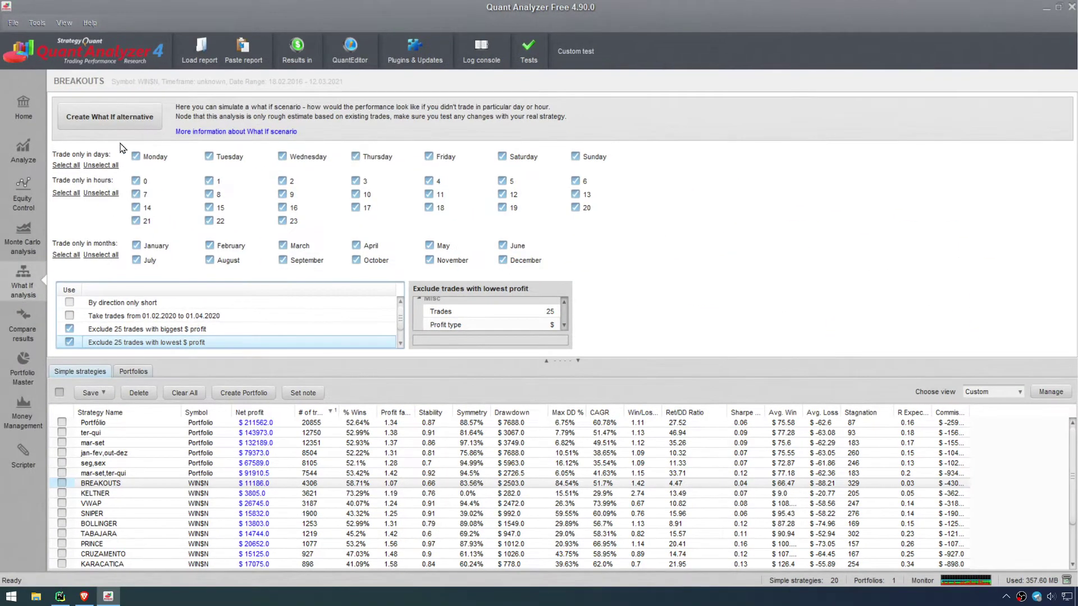
{"action": "left_click", "coordinate": [120, 495]}
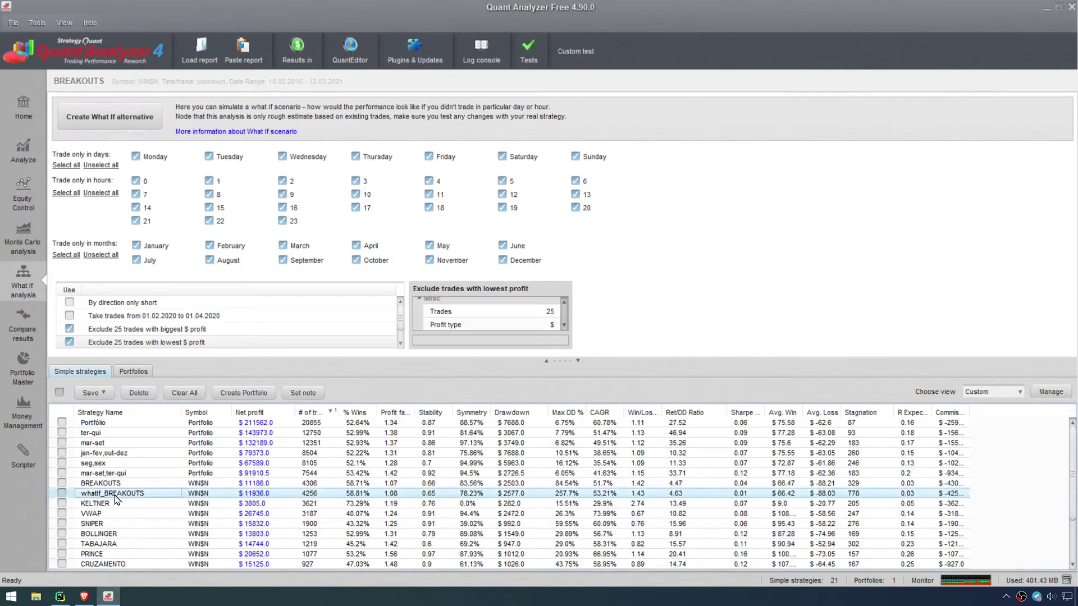
{"action": "type", "text": "breakouts without outliers"}
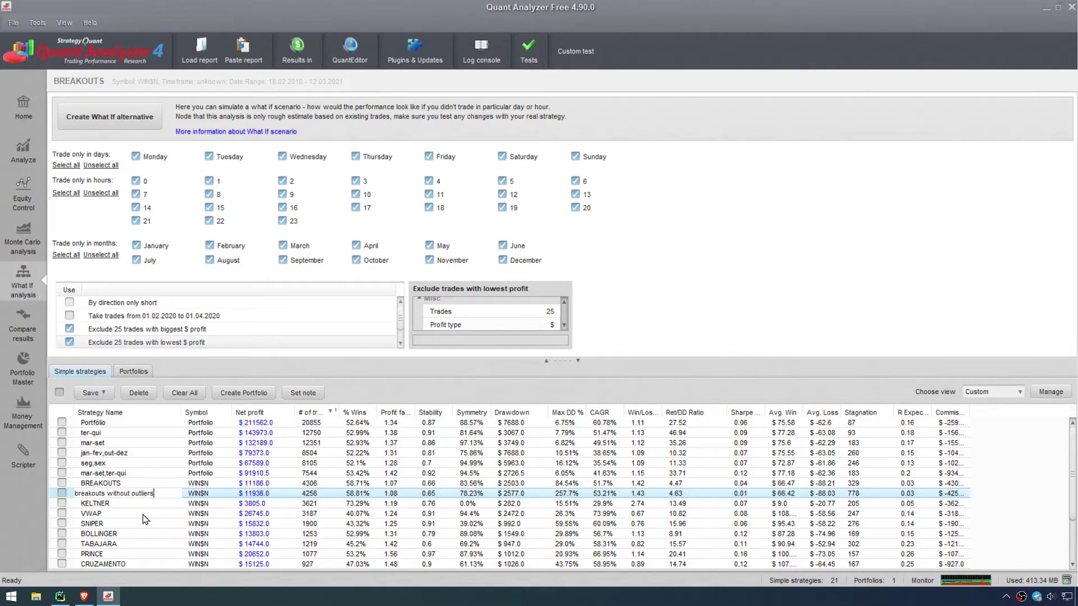
{"action": "key", "text": "Return"}
Step: Review the What If scenario filters applied to the breakouts without outliers alternative
{"action": "left_click", "coordinate": [107, 305]}
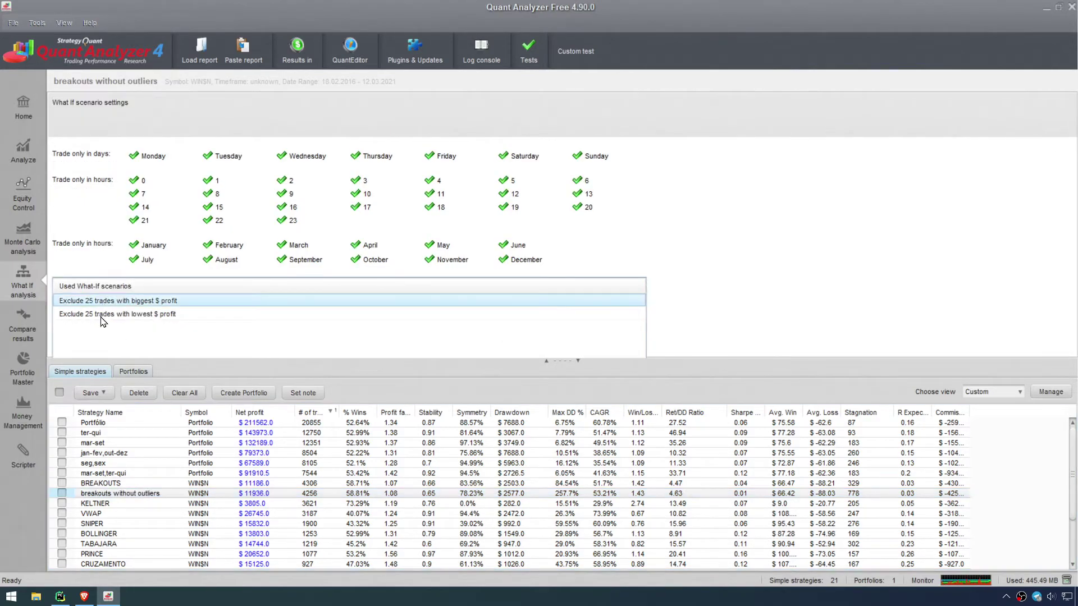
{"action": "left_click", "coordinate": [102, 316]}
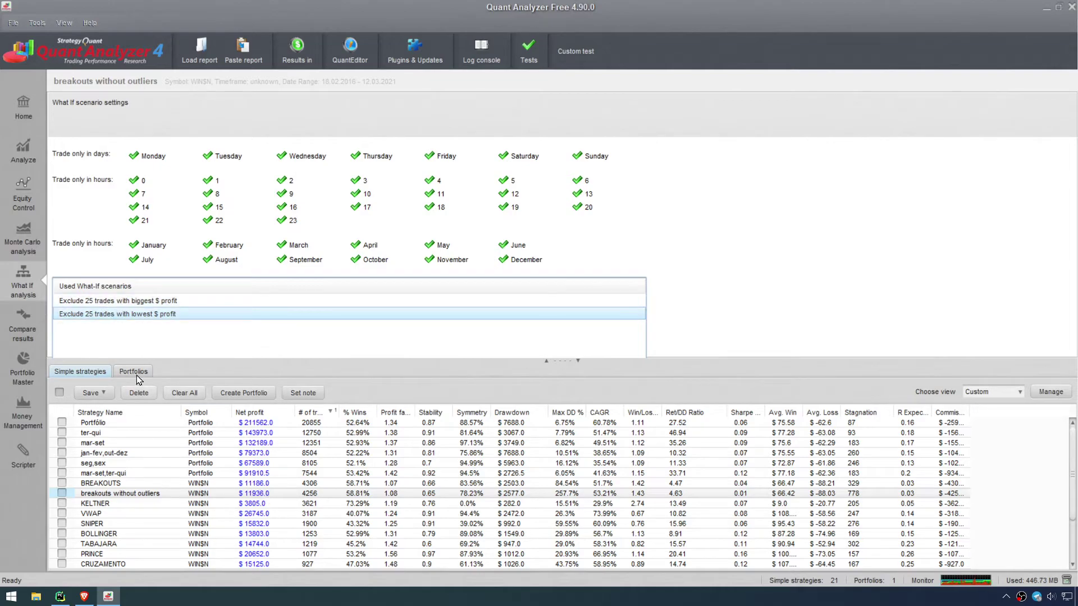
{"action": "left_click", "coordinate": [159, 484]}
{"action": "left_click", "coordinate": [251, 498]}
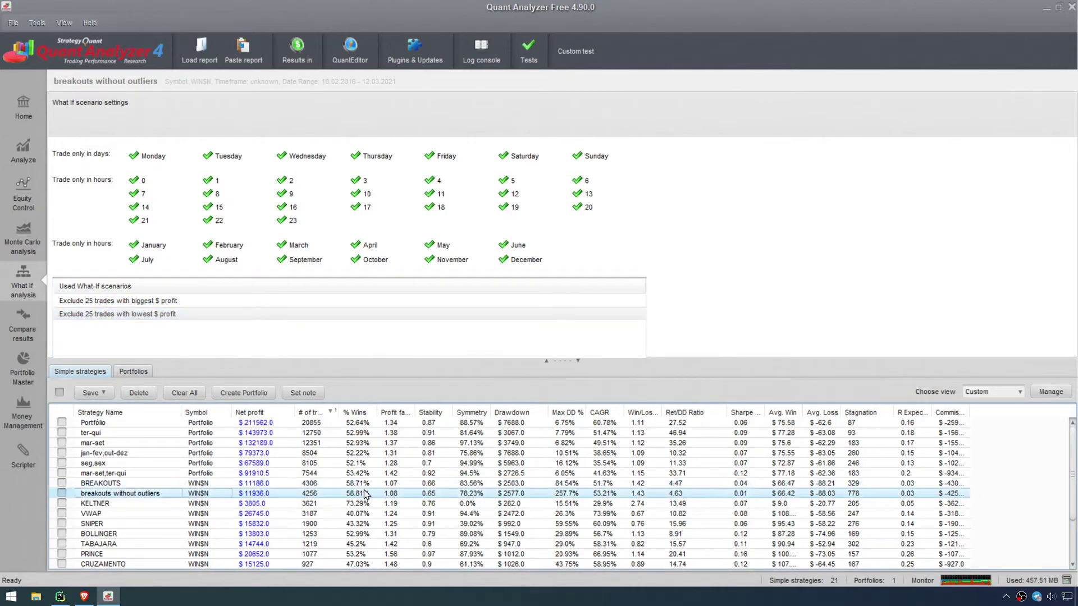
Step: Compare the listed performance metrics of BREAKOUTS with those of breakouts without outliers
{"action": "key", "text": "Up"}
{"action": "key", "text": "Down"}
{"action": "key", "text": "Up"}
{"action": "key", "text": "Down"}
{"action": "key", "text": "Up"}
{"action": "key", "text": "Down"}
{"action": "key", "text": "Up"}
{"action": "key", "text": "Down"}
{"action": "key", "text": "Up"}
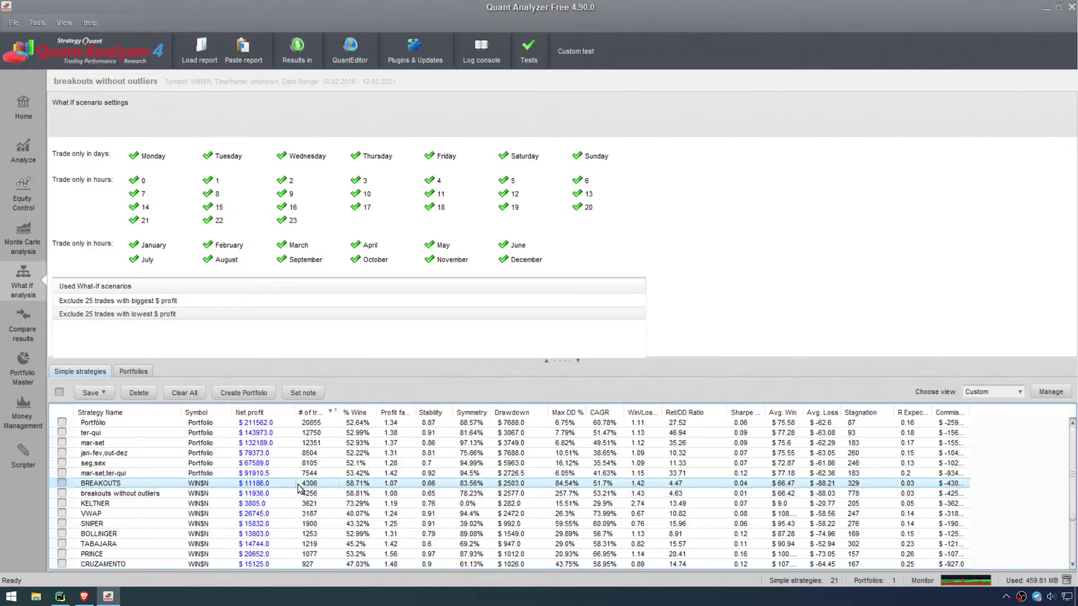
Step: Compare the equity chart of BREAKOUTS with that of breakouts without outliers, alternating between the two strategies
{"action": "left_click", "coordinate": [26, 162]}
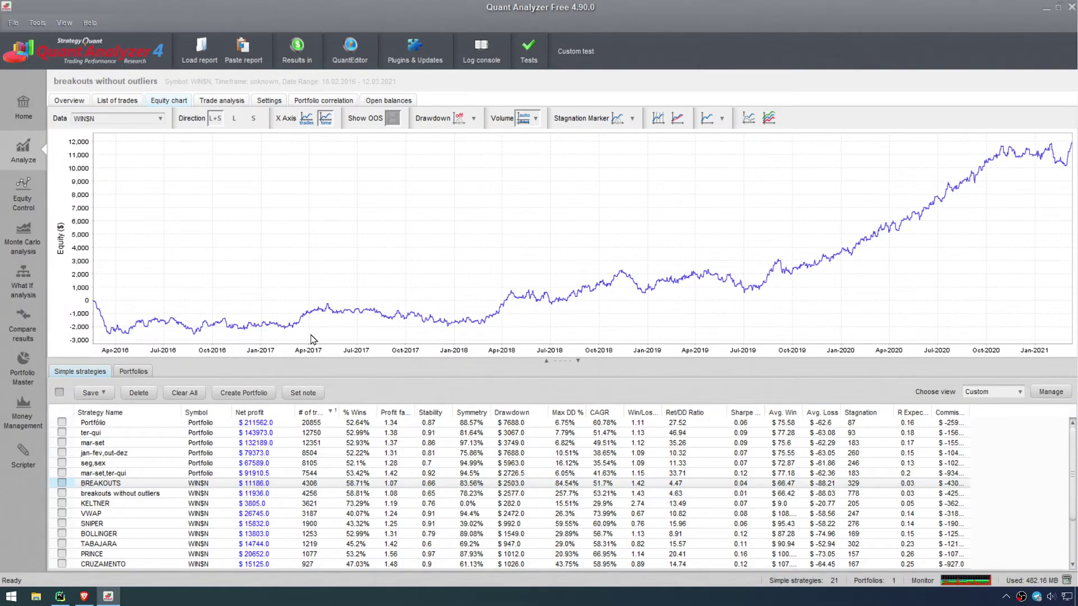
{"action": "left_click", "coordinate": [63, 484]}
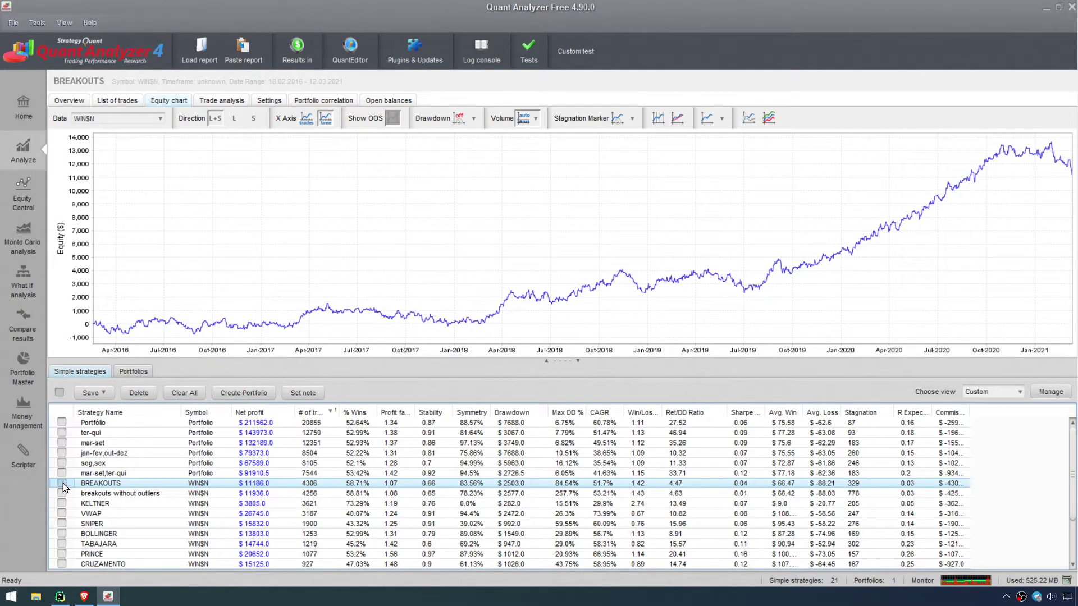
{"action": "left_click", "coordinate": [62, 494]}
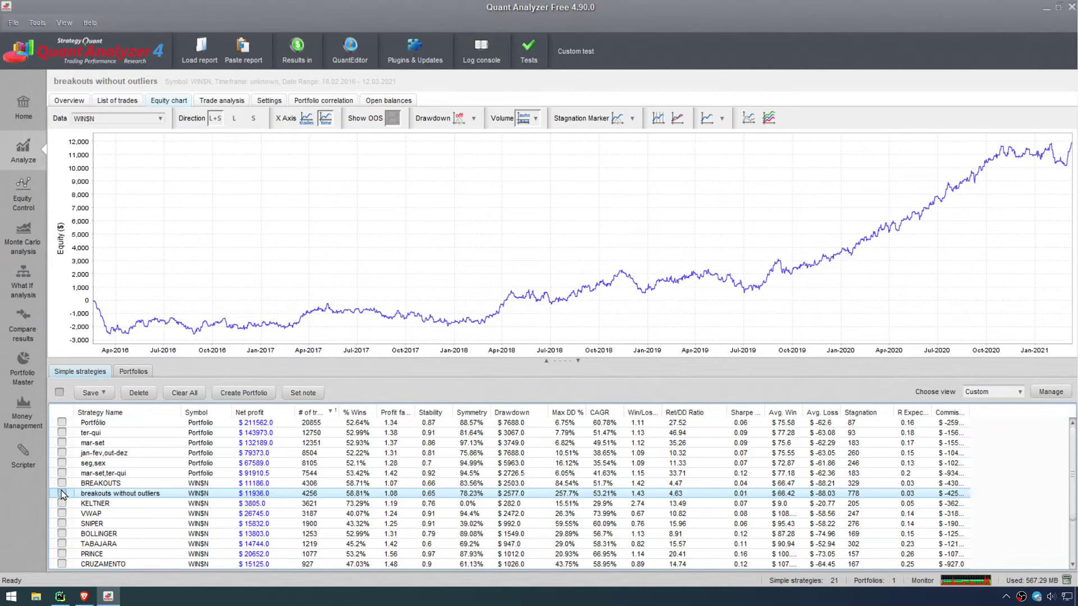
{"action": "left_click", "coordinate": [61, 484]}
{"action": "left_click", "coordinate": [65, 493]}
{"action": "left_click", "coordinate": [63, 484]}
{"action": "left_click", "coordinate": [62, 494]}
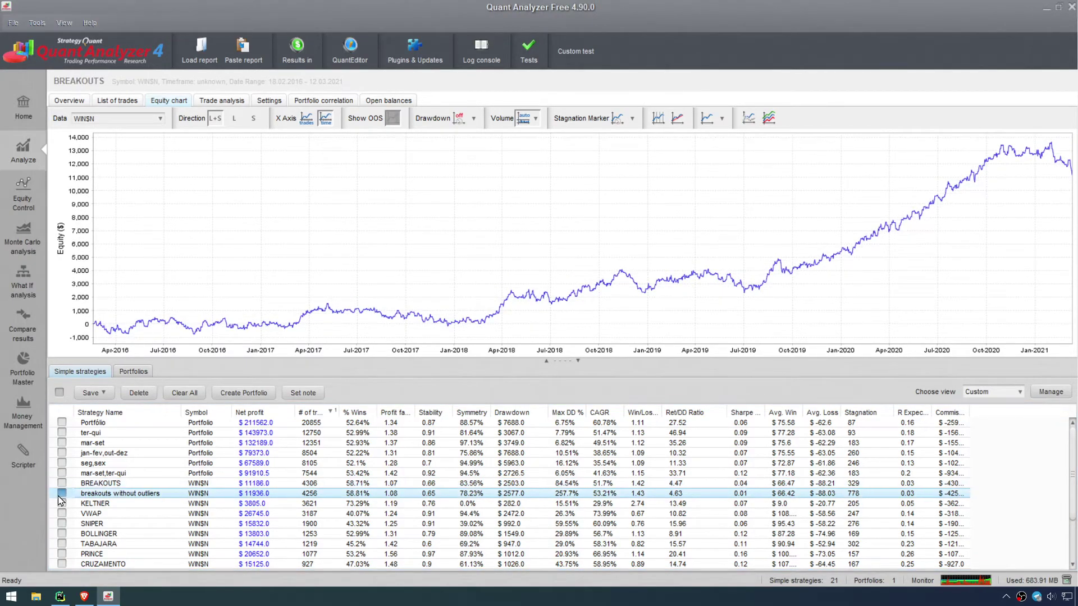
{"action": "left_click", "coordinate": [62, 484]}
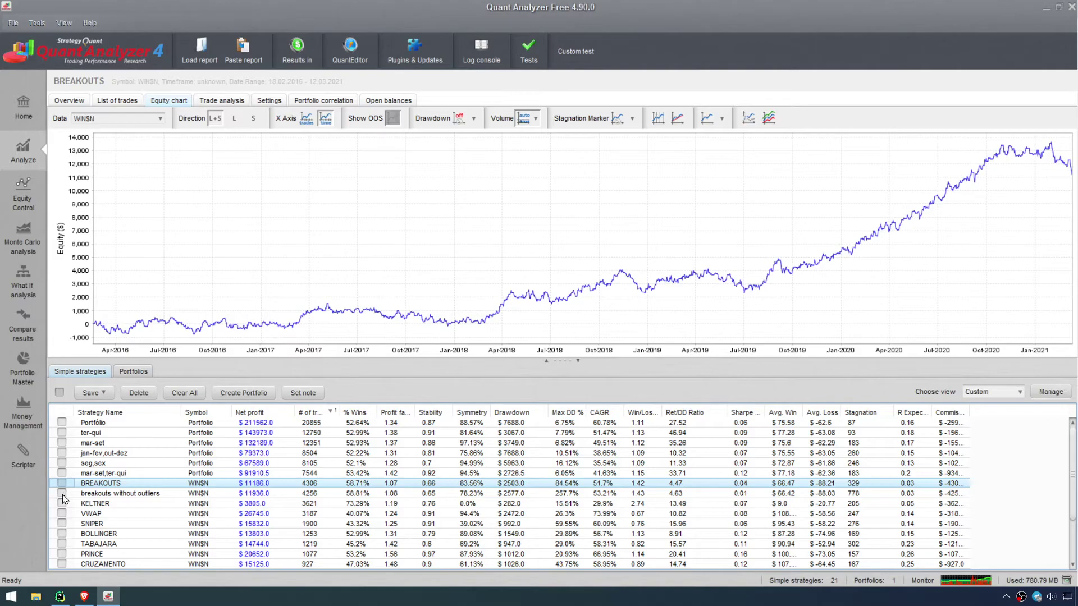
{"action": "left_click", "coordinate": [63, 494]}
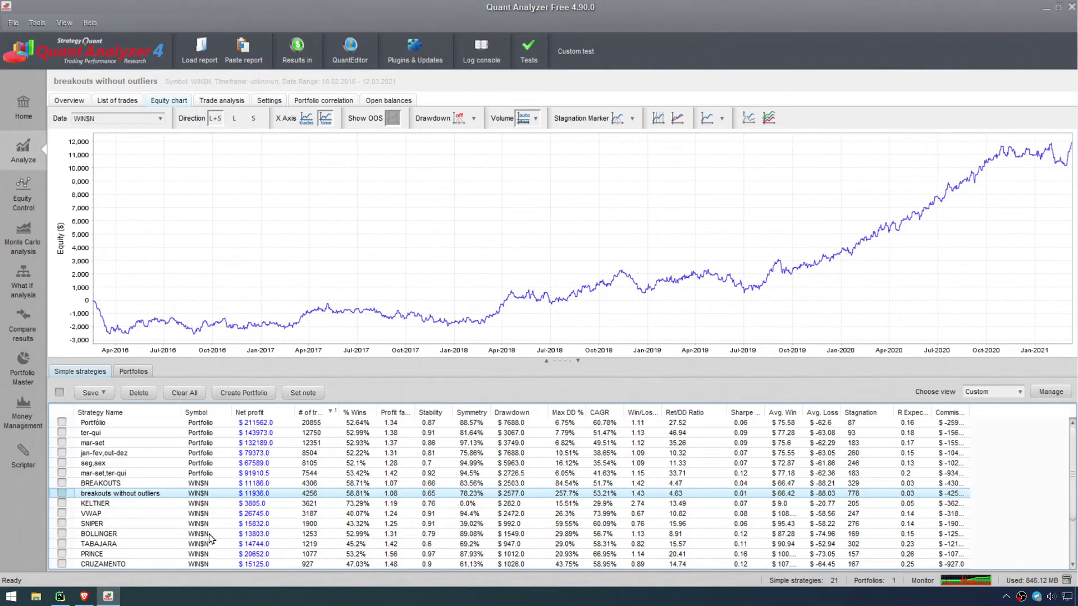
{"action": "left_click", "coordinate": [63, 483]}
{"action": "left_click", "coordinate": [61, 493]}
{"action": "left_click", "coordinate": [60, 487]}
{"action": "left_click", "coordinate": [62, 494]}
{"action": "left_click", "coordinate": [62, 486]}
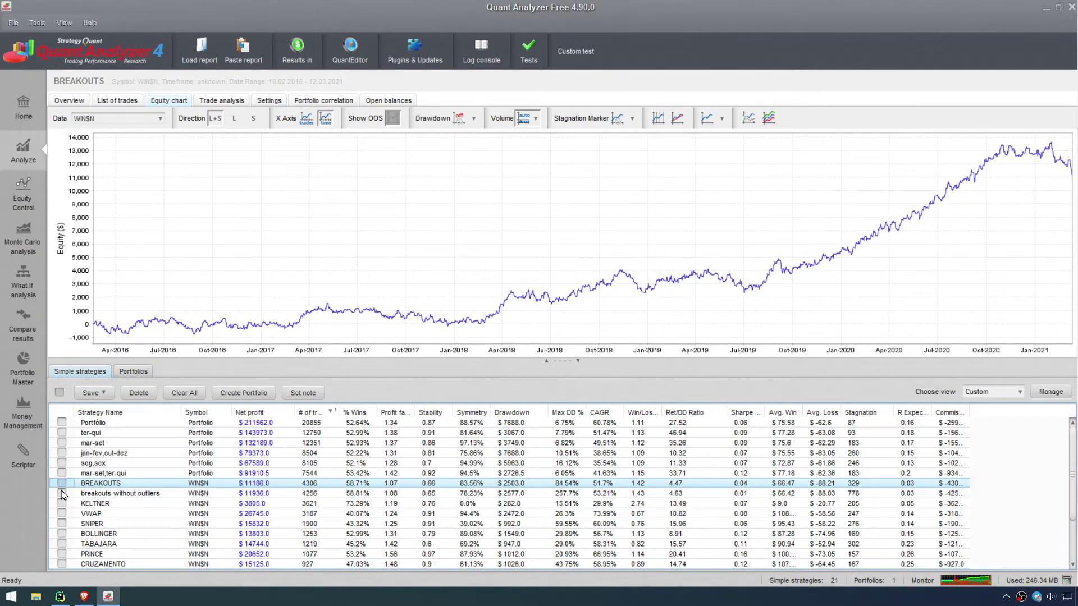
{"action": "left_click", "coordinate": [61, 494]}
{"action": "left_click", "coordinate": [62, 485]}
{"action": "left_click", "coordinate": [62, 494]}
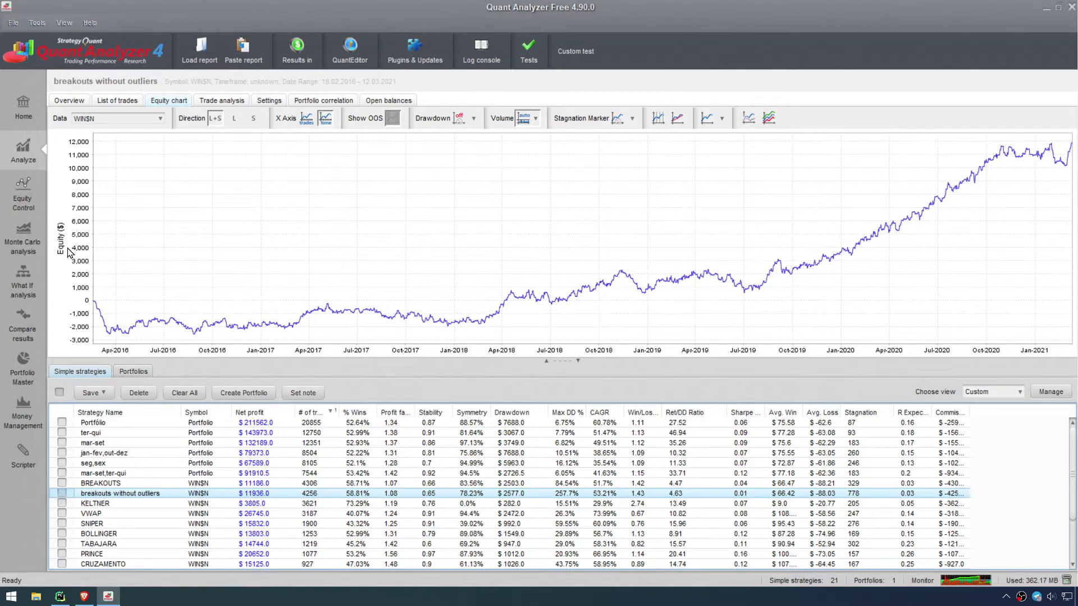
Step: Disable the filters excluding the 25 biggest-profit and 25 lowest-profit trades in the portfolio's What If scenario
{"action": "left_click", "coordinate": [133, 371]}
{"action": "left_click", "coordinate": [68, 424]}
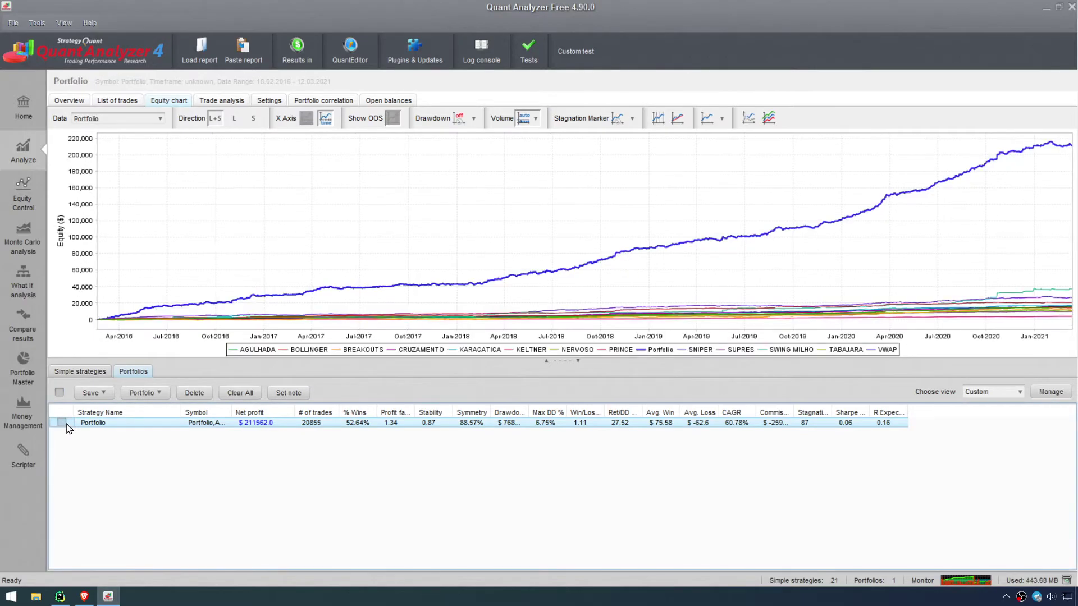
{"action": "left_click", "coordinate": [37, 294]}
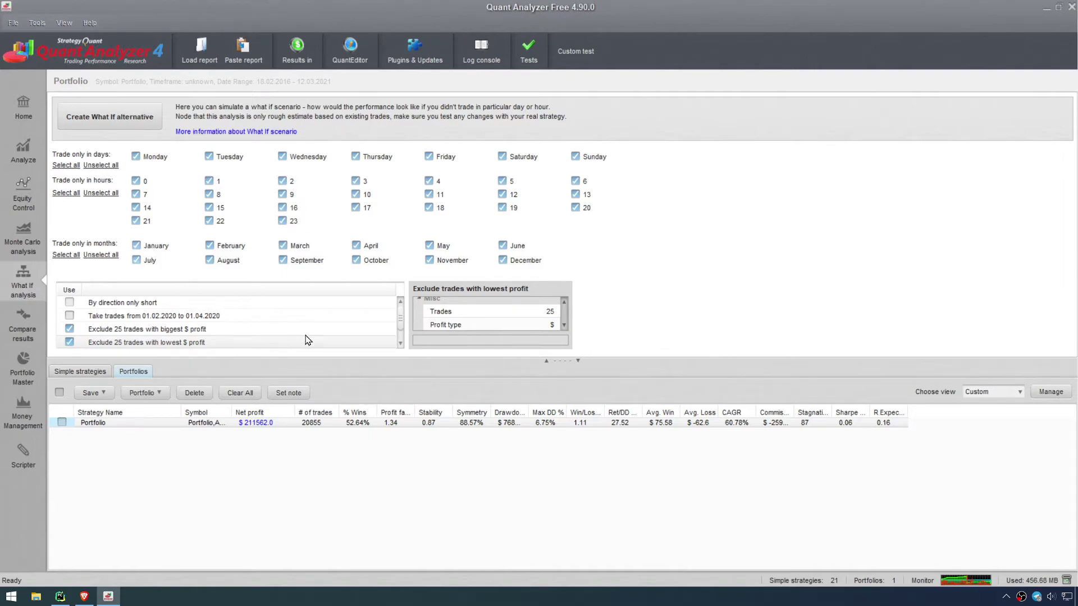
{"action": "left_click", "coordinate": [401, 344]}
{"action": "left_click", "coordinate": [400, 344]}
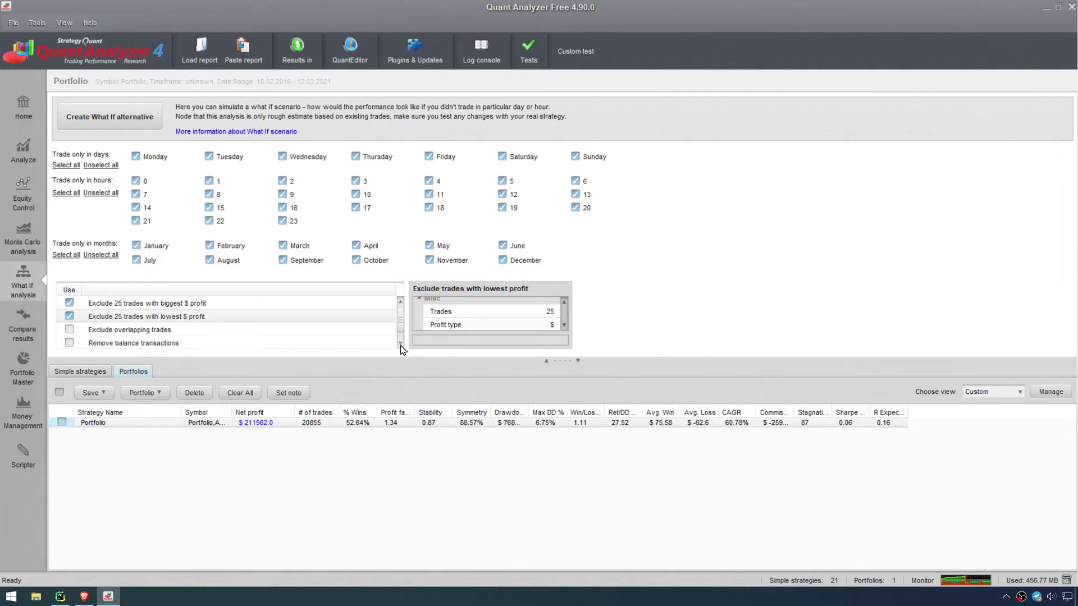
{"action": "left_click", "coordinate": [69, 316]}
{"action": "left_click", "coordinate": [69, 303]}
Step: Examine the What If filters for excluding overlapping trades and removing balance transactions, leaving both disabled
{"action": "left_click", "coordinate": [184, 330]}
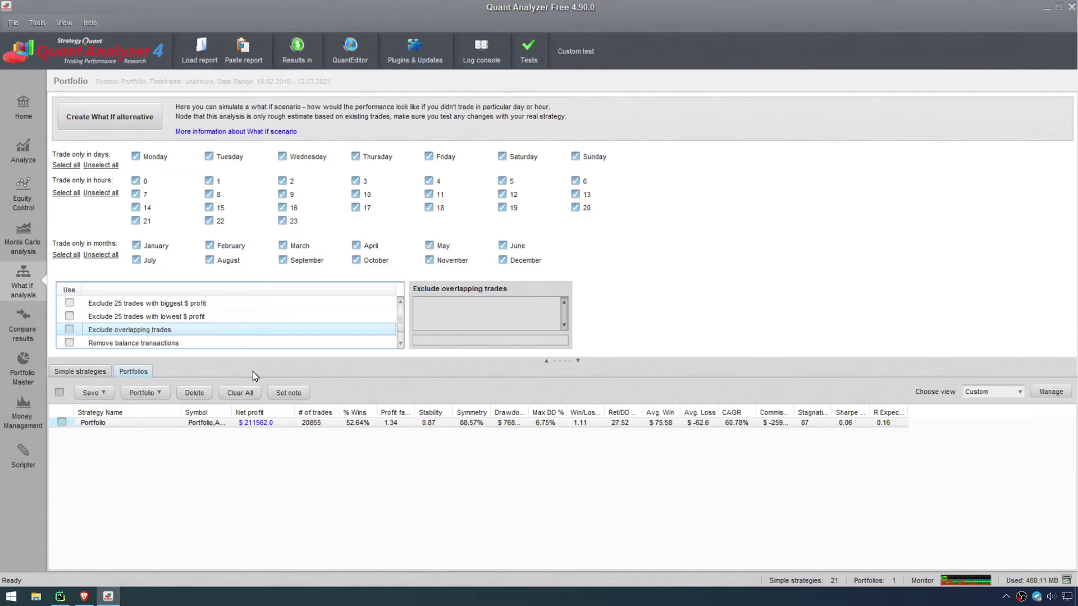
{"action": "left_click", "coordinate": [69, 330]}
{"action": "left_click", "coordinate": [70, 330]}
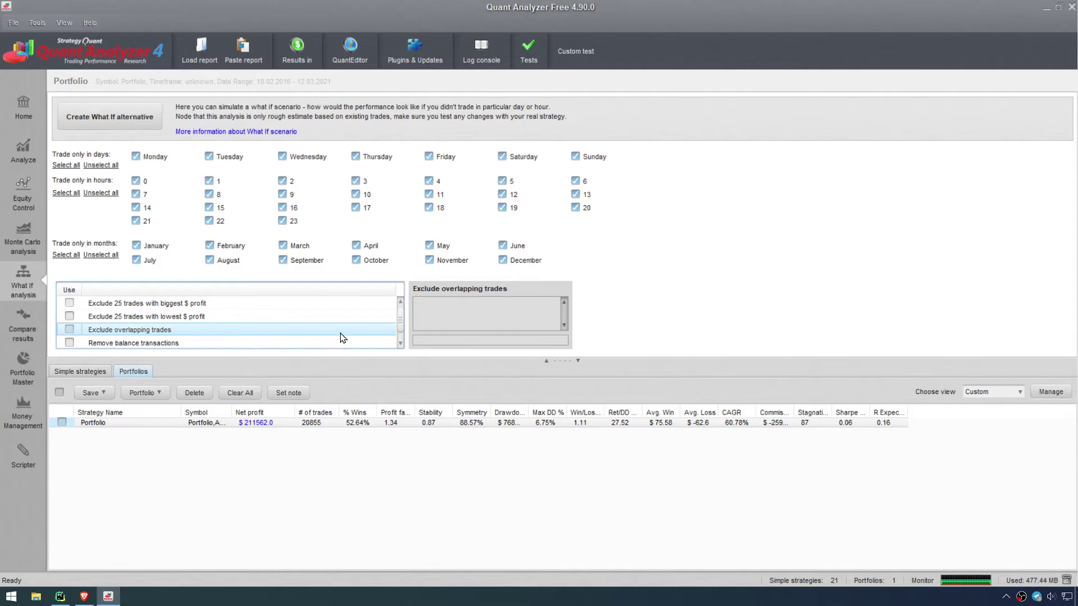
{"action": "left_click", "coordinate": [400, 343]}
{"action": "left_click", "coordinate": [401, 344]}
{"action": "left_click", "coordinate": [107, 317]}
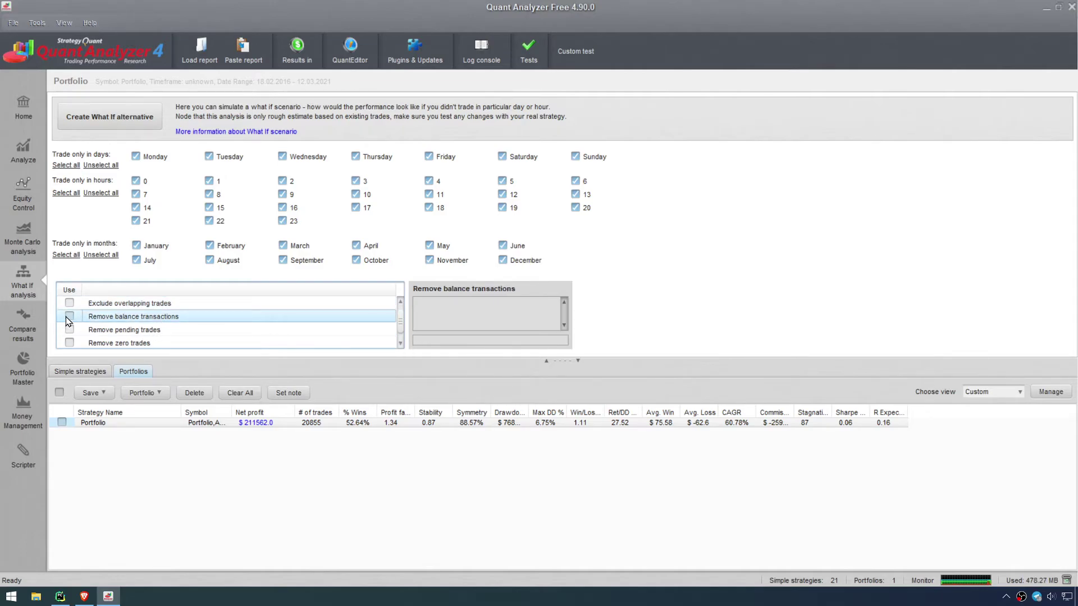
{"action": "left_click", "coordinate": [73, 317]}
{"action": "left_click", "coordinate": [70, 317]}
{"action": "left_click", "coordinate": [72, 317]}
{"action": "left_click", "coordinate": [72, 318]}
Step: Examine the What If filters for pending trades, zero trades and every second trade, and glance at the simple strategies list
{"action": "left_click", "coordinate": [70, 331]}
{"action": "left_click", "coordinate": [400, 344]}
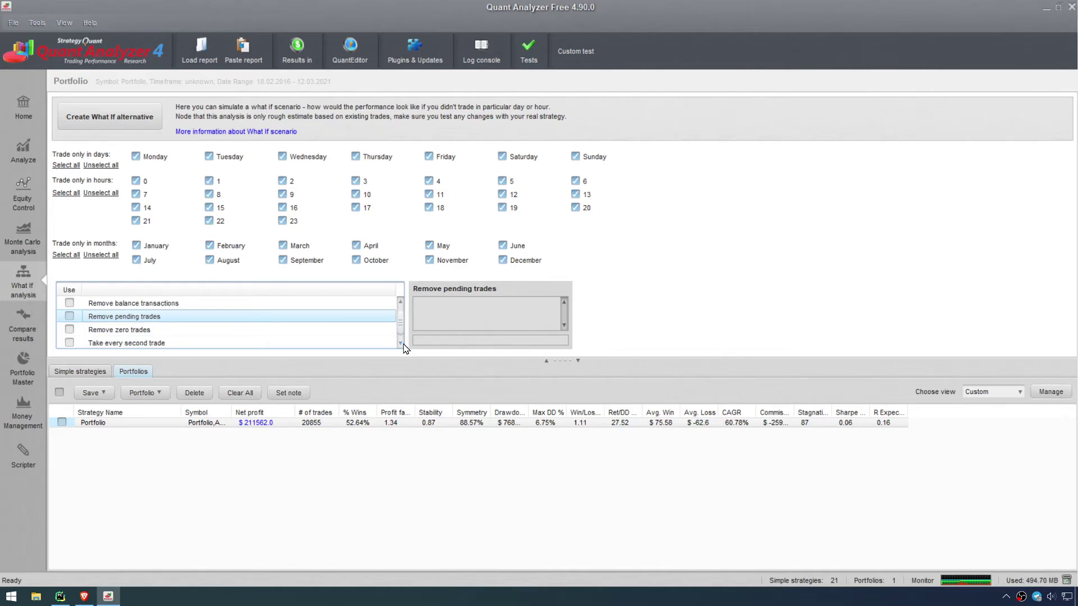
{"action": "left_click", "coordinate": [400, 344]}
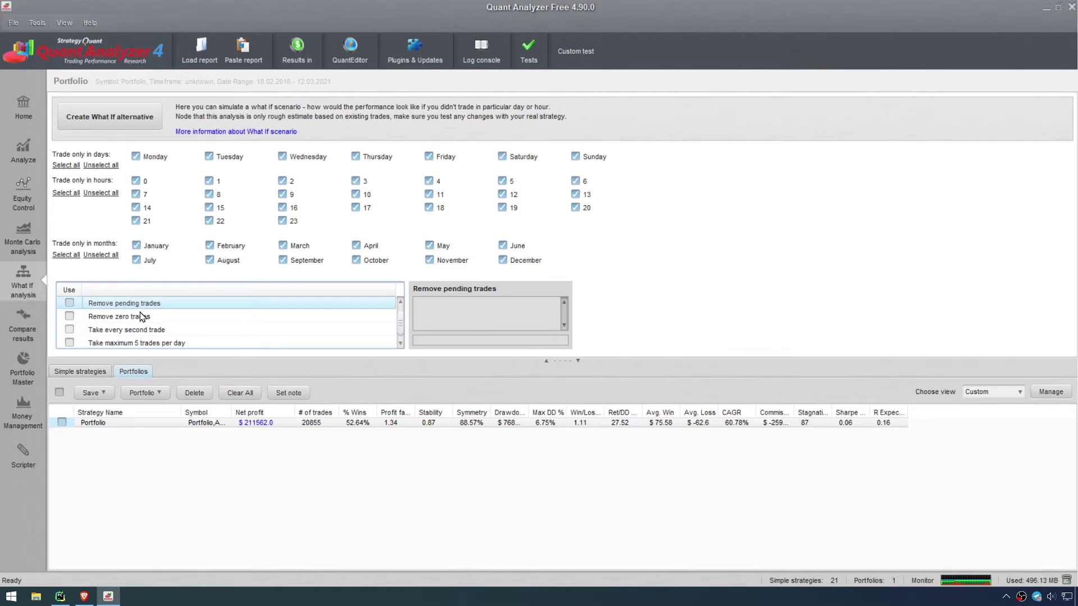
{"action": "left_click", "coordinate": [110, 318]}
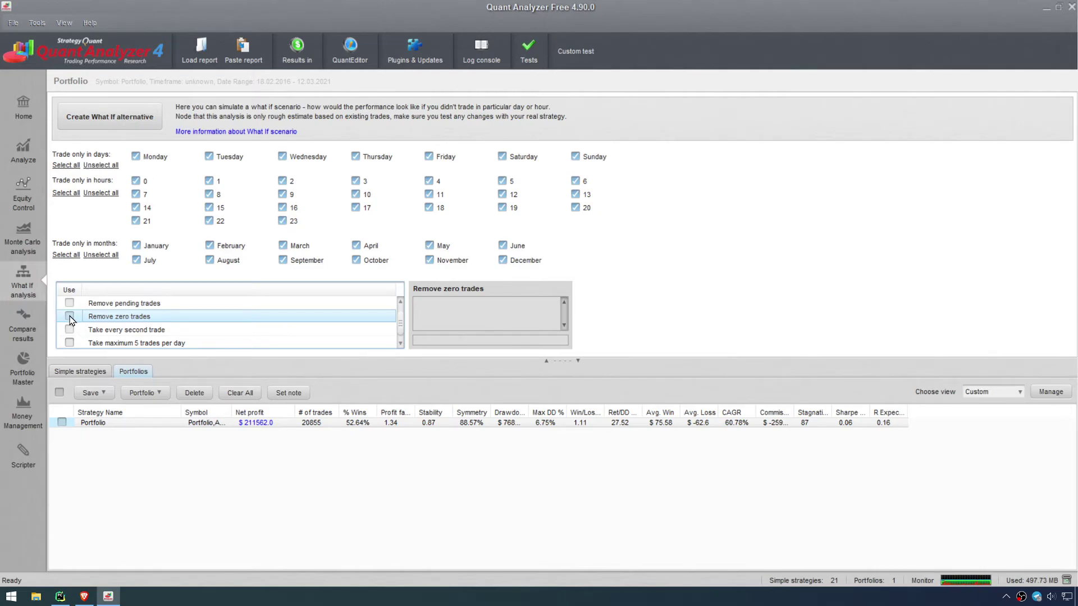
{"action": "left_click", "coordinate": [114, 332]}
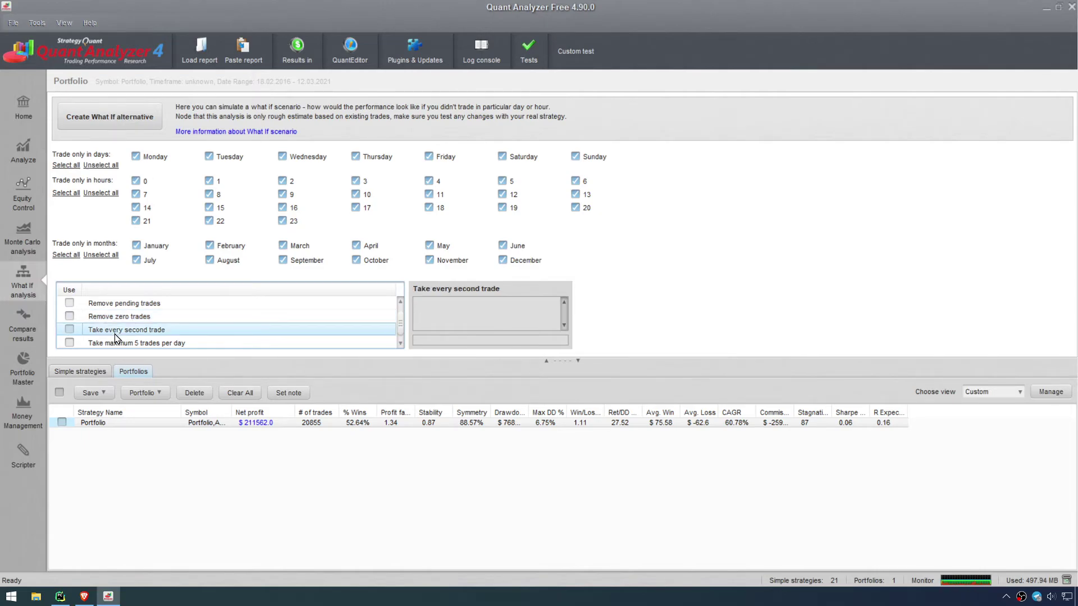
{"action": "left_click", "coordinate": [70, 331]}
{"action": "left_click", "coordinate": [96, 375]}
{"action": "scroll", "coordinate": [76, 501], "scroll_direction": "down", "scroll_amount": 2}
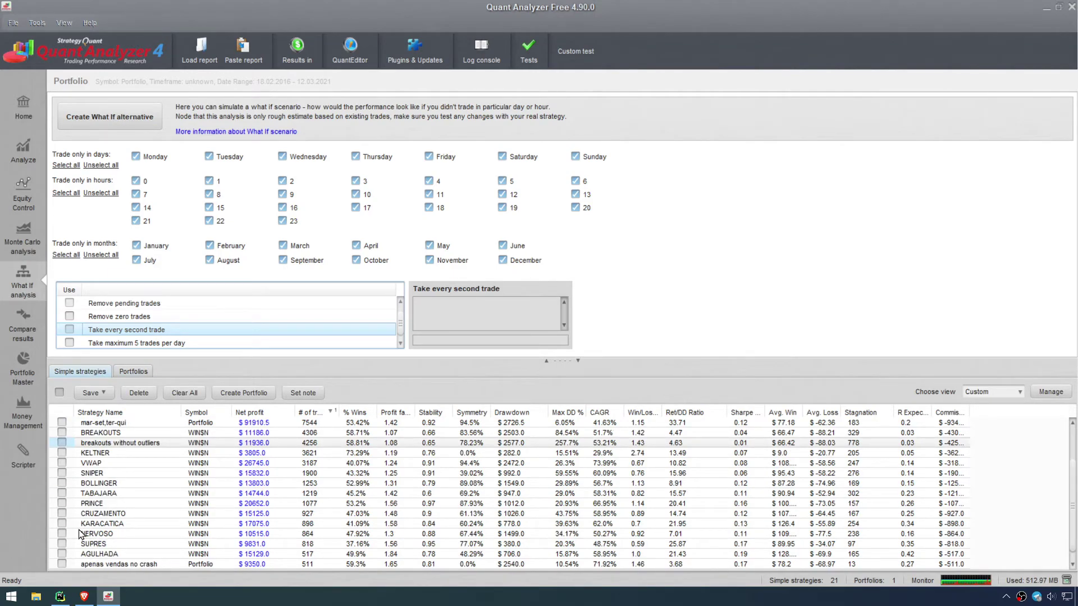
{"action": "left_click", "coordinate": [124, 373]}
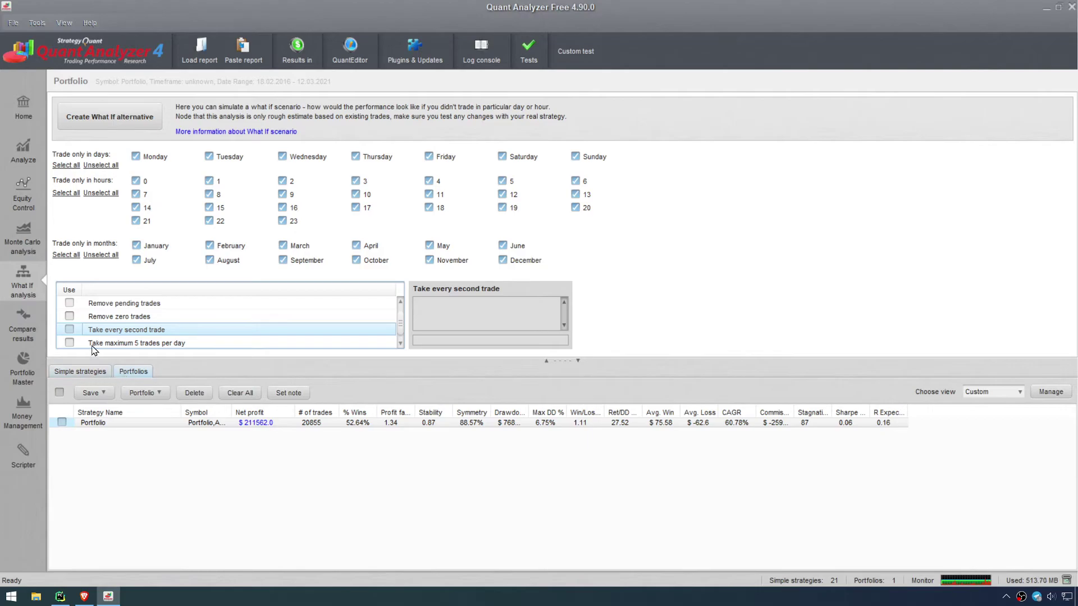
Step: Set the maximum trades per day filter to 10 trades, try enabling it, and leave it disabled
{"action": "scroll", "coordinate": [171, 330], "scroll_direction": "down", "scroll_amount": 1}
{"action": "left_click", "coordinate": [147, 315]}
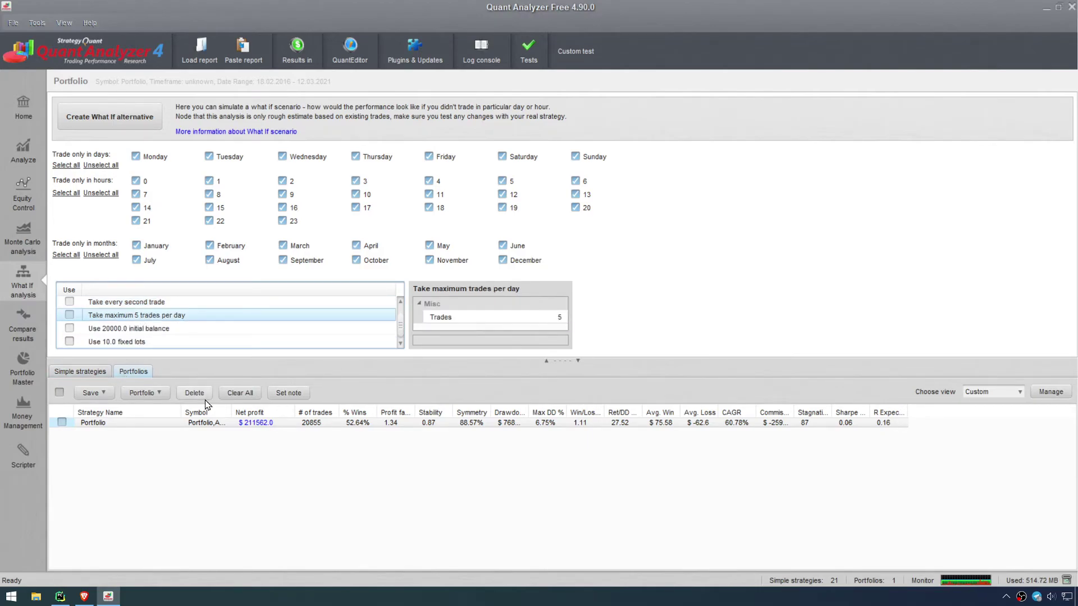
{"action": "left_click", "coordinate": [561, 317]}
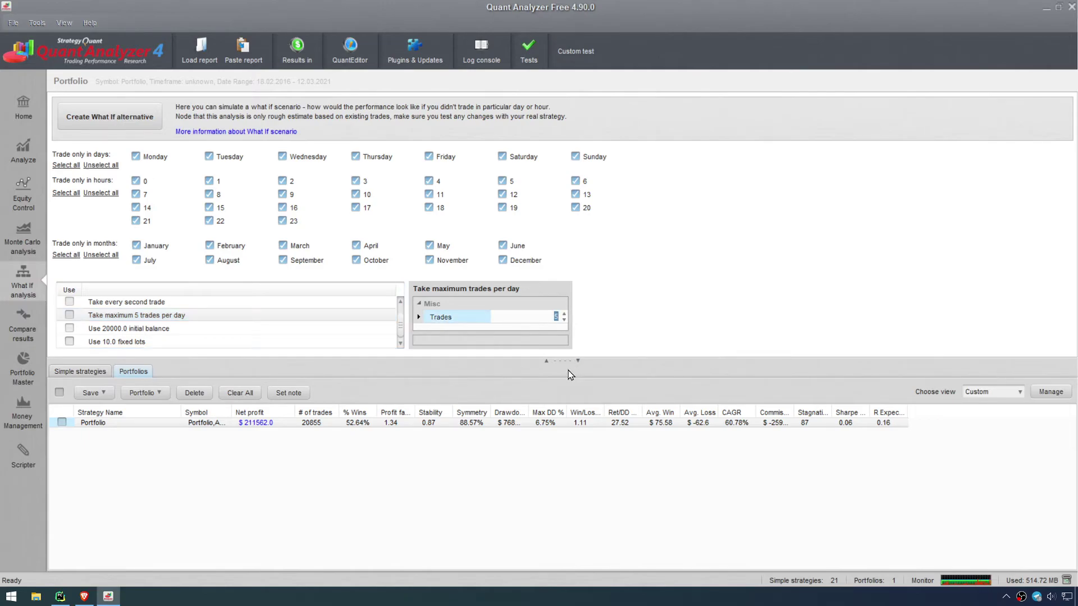
{"action": "type", "text": "1"}
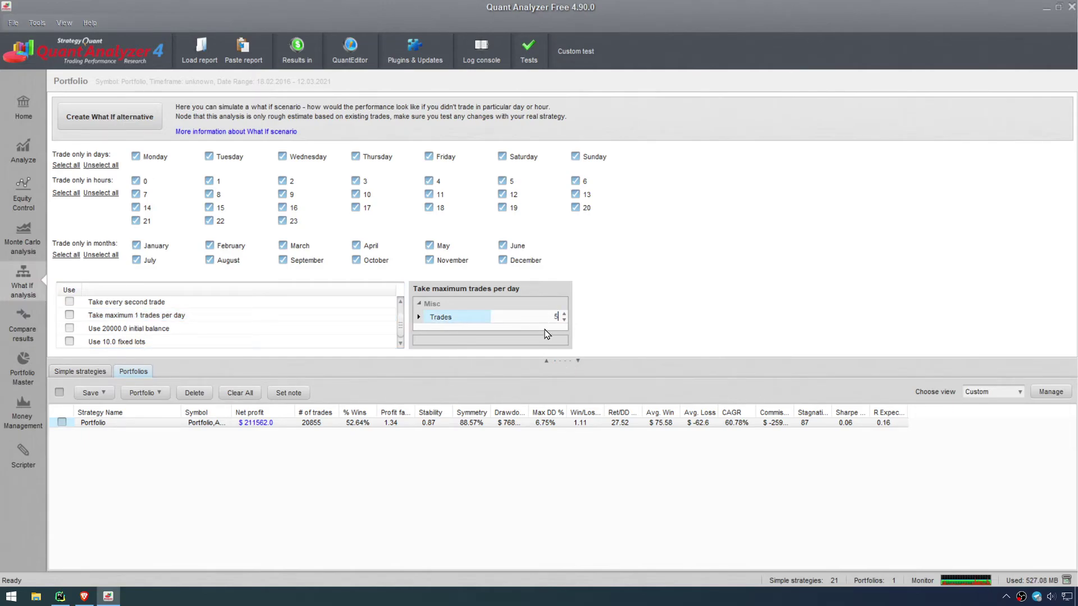
{"action": "type", "text": "0"}
{"action": "left_click", "coordinate": [207, 330]}
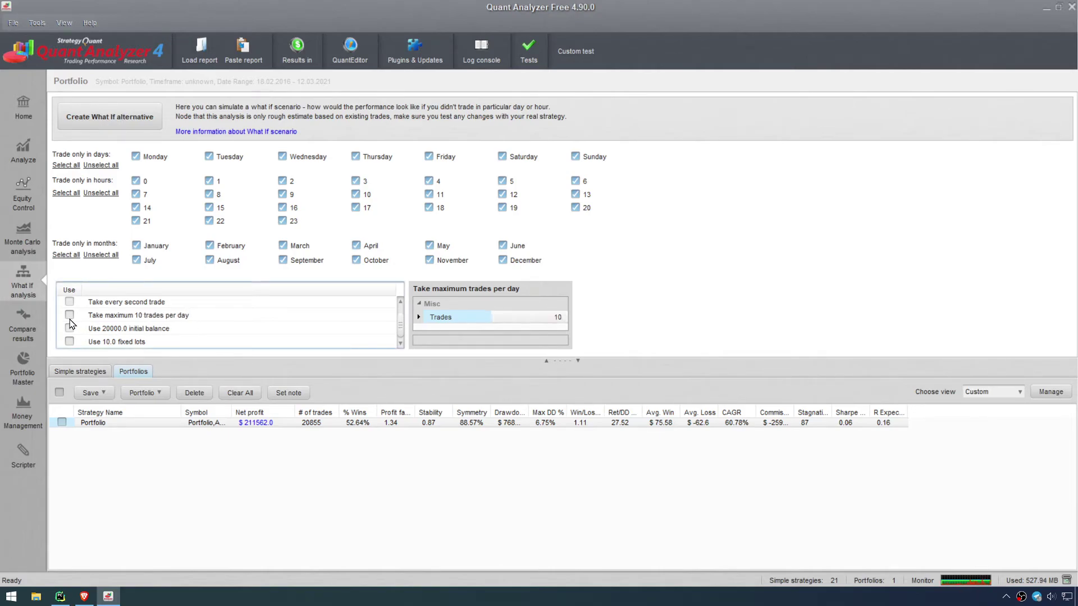
{"action": "left_click", "coordinate": [69, 316]}
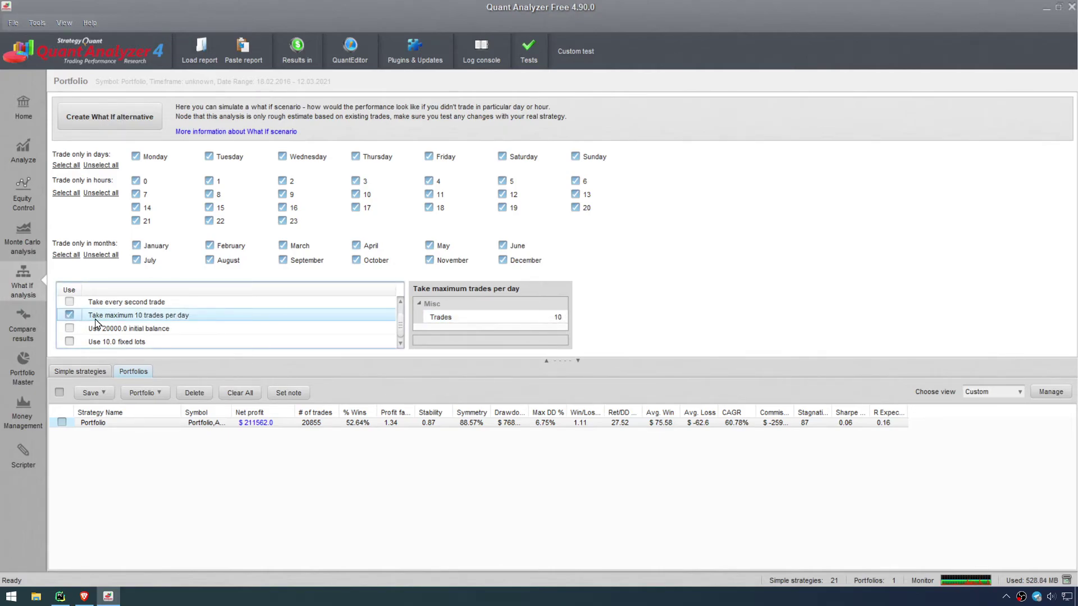
{"action": "left_click", "coordinate": [69, 315]}
Step: Set the new initial balance to 30,000 in the What If filter for a different initial balance, leaving the filter disabled
{"action": "left_click", "coordinate": [97, 331]}
{"action": "left_click", "coordinate": [70, 328]}
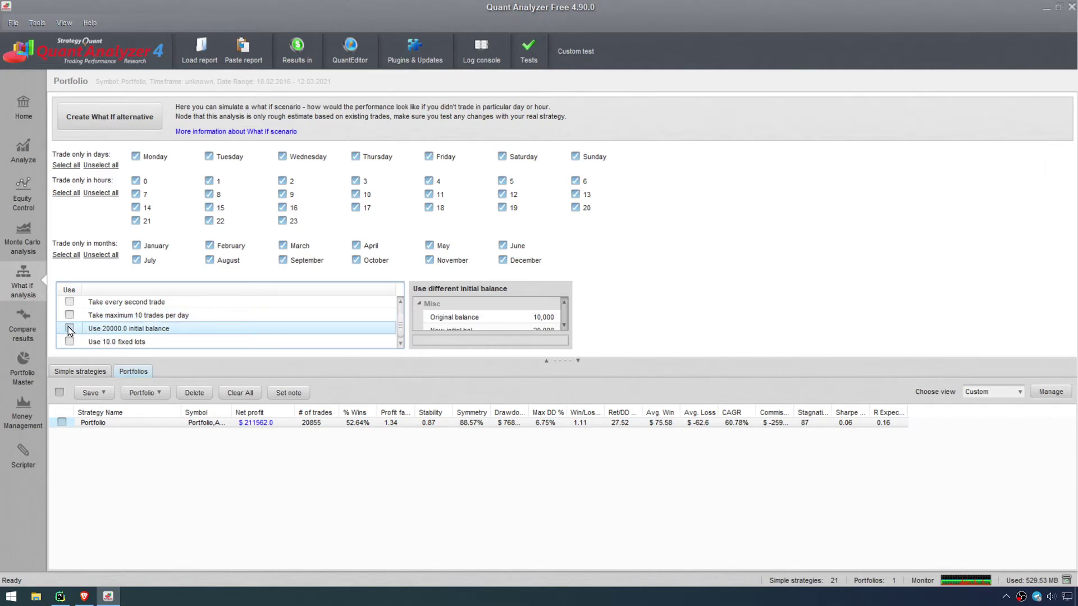
{"action": "left_click", "coordinate": [528, 319]}
{"action": "left_click", "coordinate": [522, 330]}
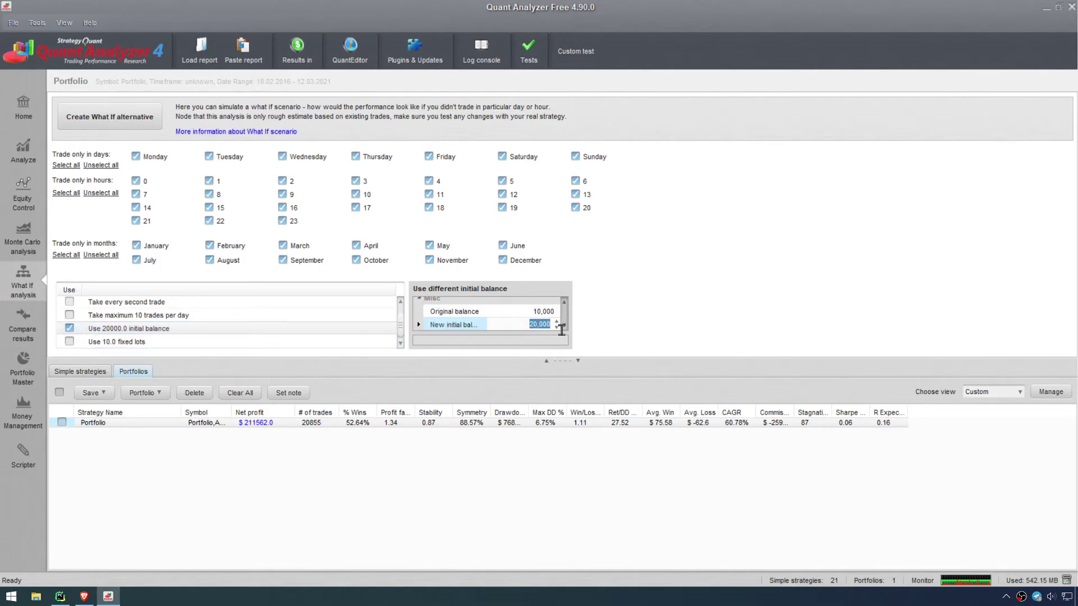
{"action": "left_click", "coordinate": [485, 314]}
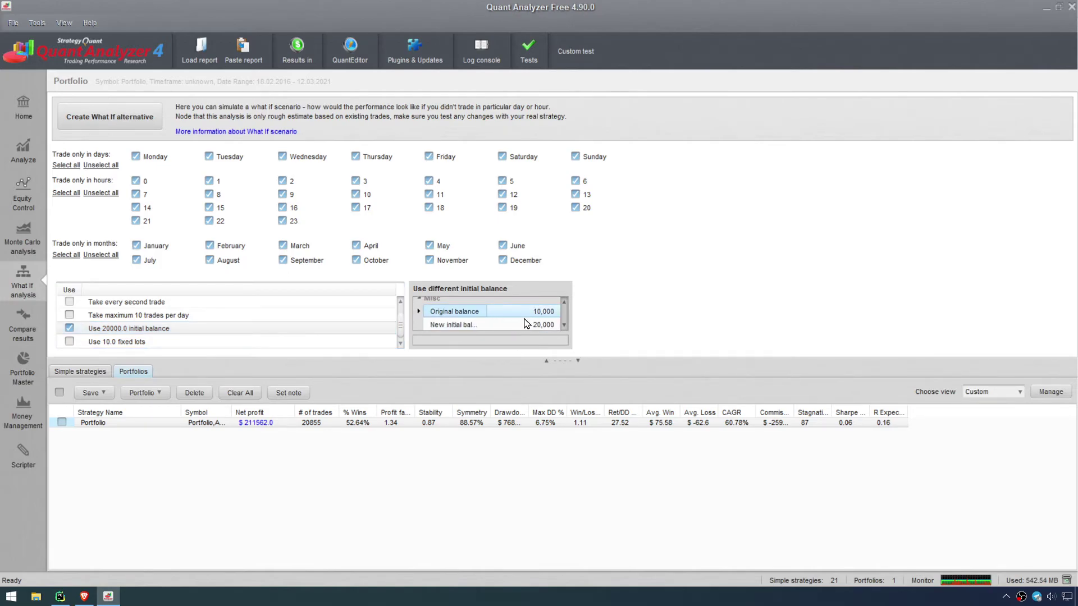
{"action": "left_click", "coordinate": [522, 324]}
{"action": "left_click", "coordinate": [522, 324]}
{"action": "key", "text": "Delete"}
{"action": "type", "text": "3"}
{"action": "left_click", "coordinate": [486, 312]}
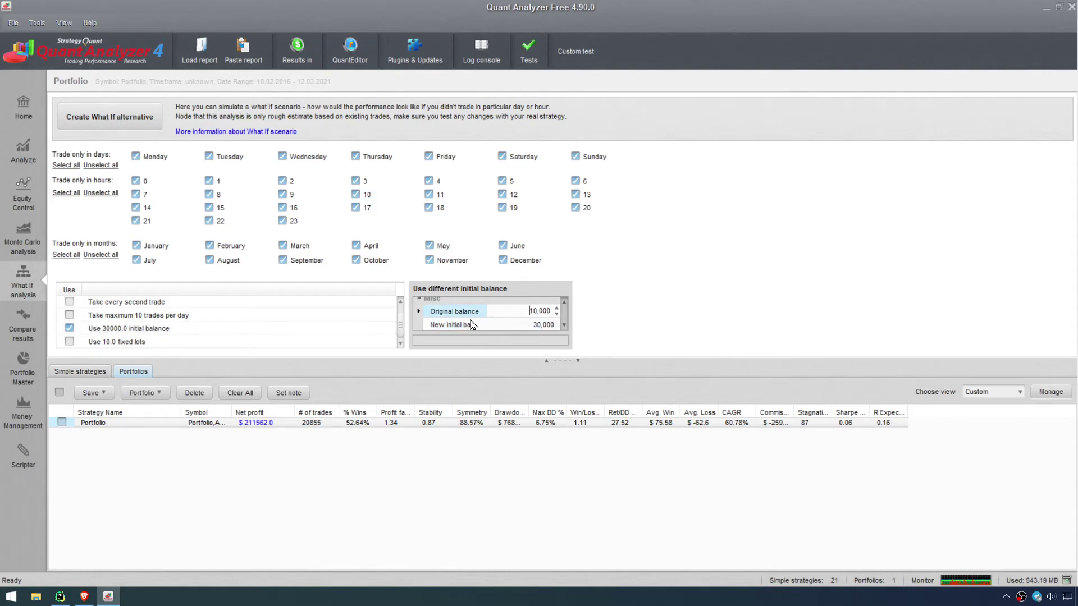
{"action": "left_click", "coordinate": [451, 324]}
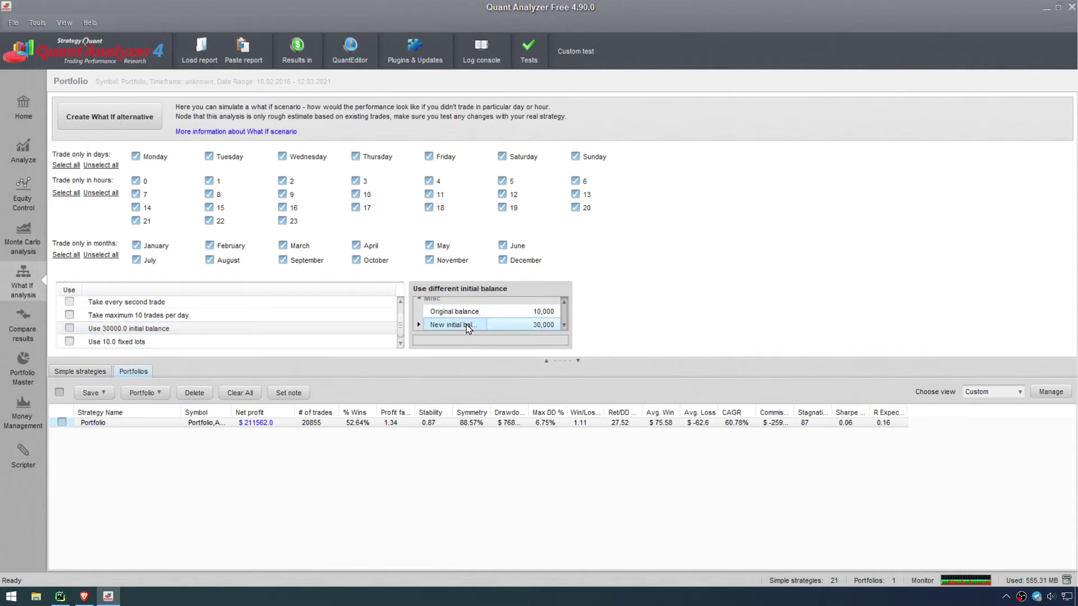
Step: Set the portfolio's initial deposit to 10,000 in its analysis settings and recompute the statistics
{"action": "left_click", "coordinate": [39, 162]}
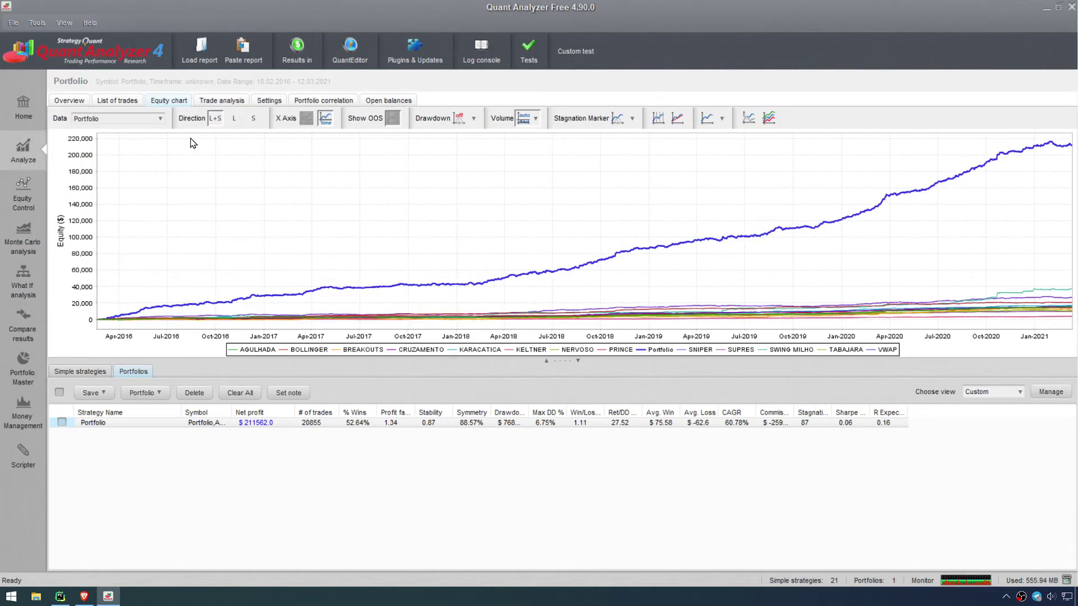
{"action": "left_click", "coordinate": [274, 104]}
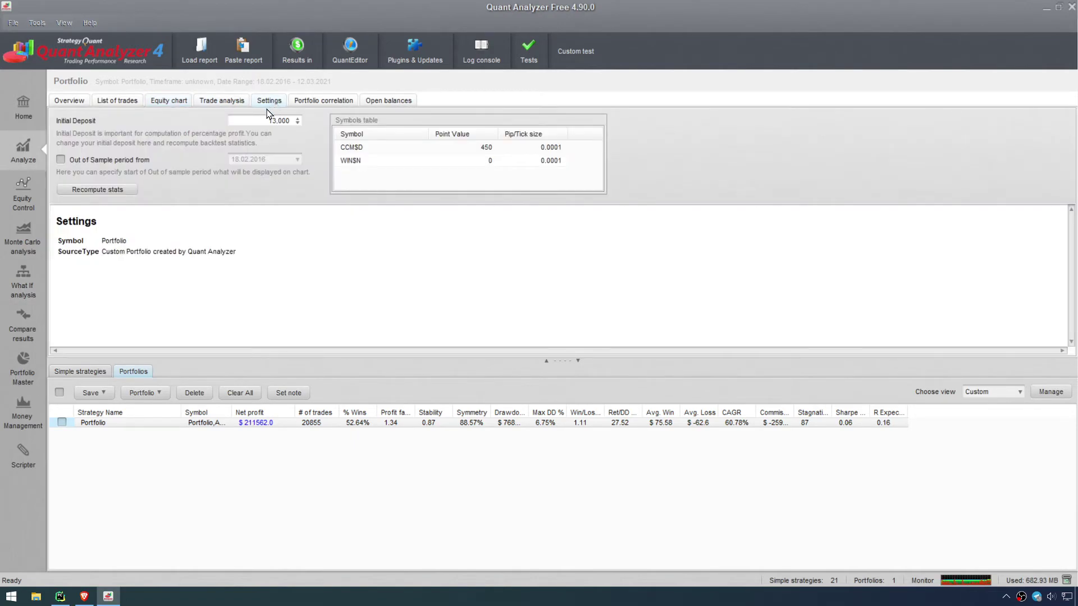
{"action": "type", "text": "10000"}
{"action": "left_click", "coordinate": [106, 191]}
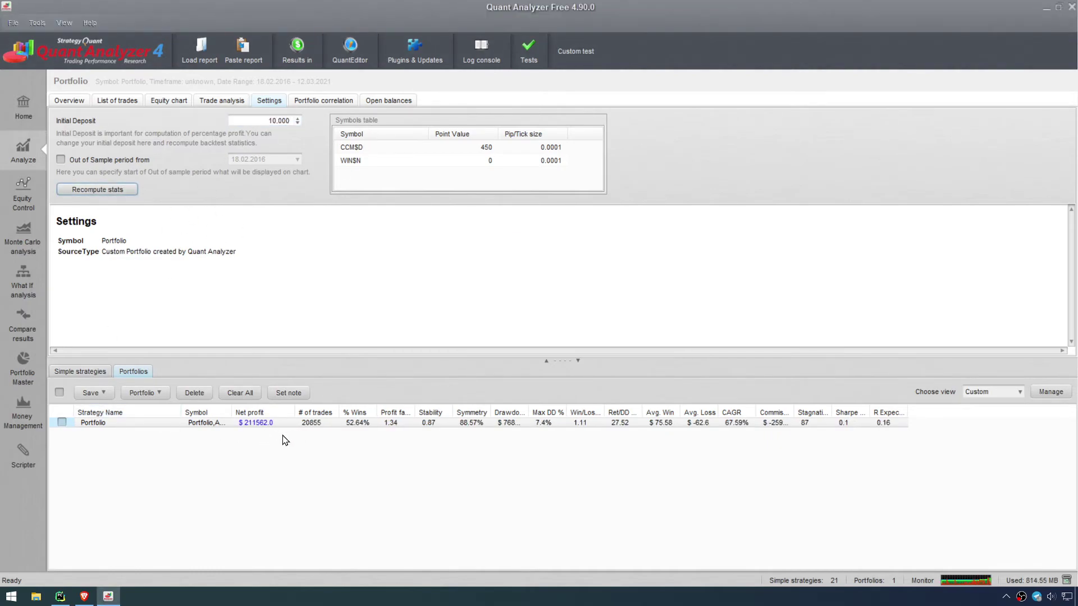
{"action": "double_click", "coordinate": [276, 120]}
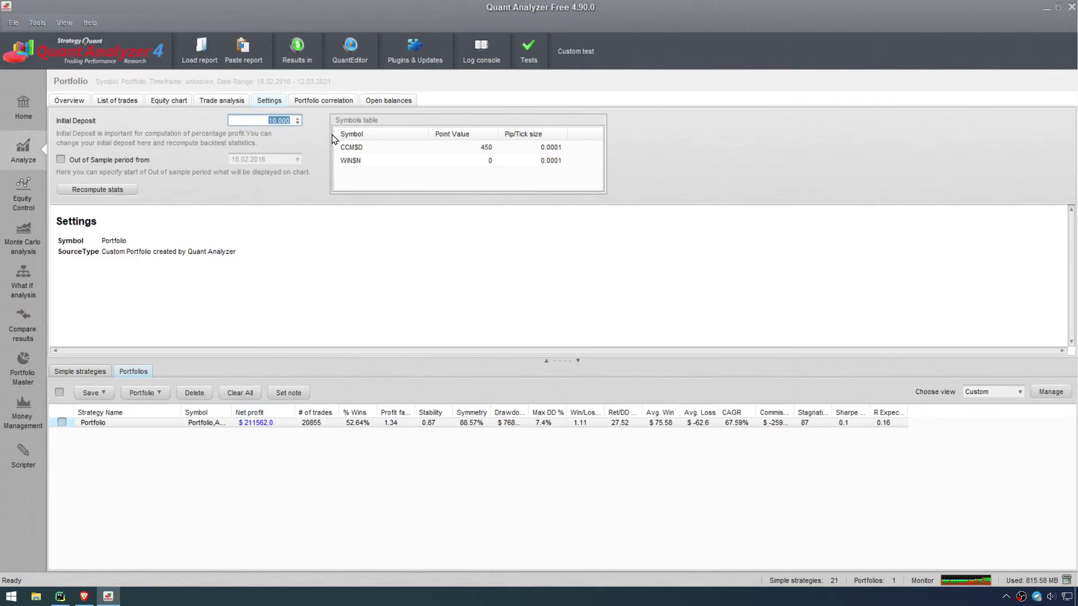
Step: Return to the What If analysis and inspect the fixed lots filter's parameters
{"action": "left_click", "coordinate": [22, 284]}
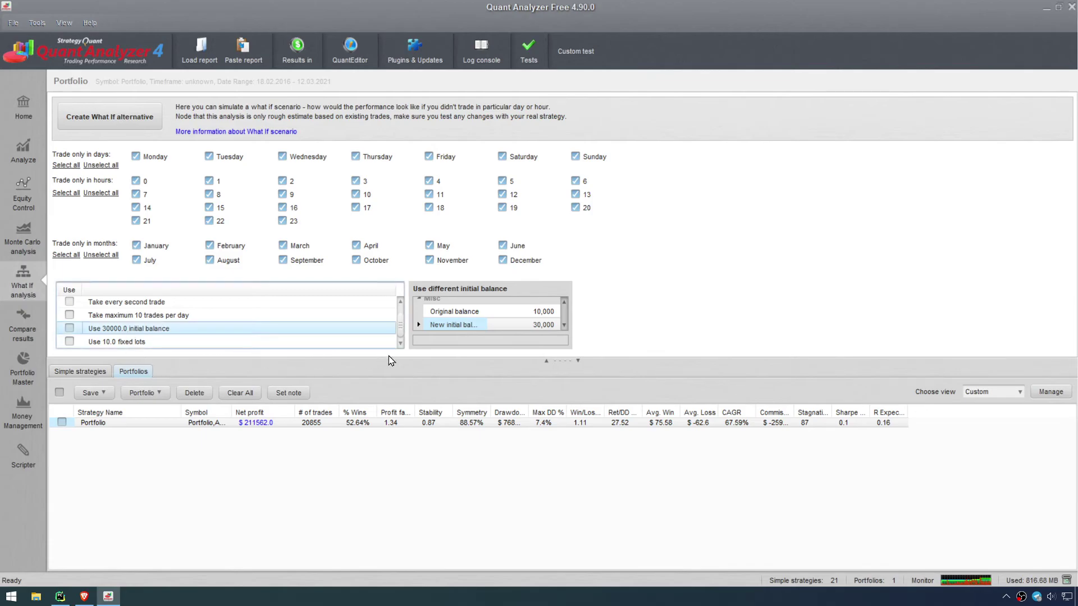
{"action": "left_click", "coordinate": [260, 343]}
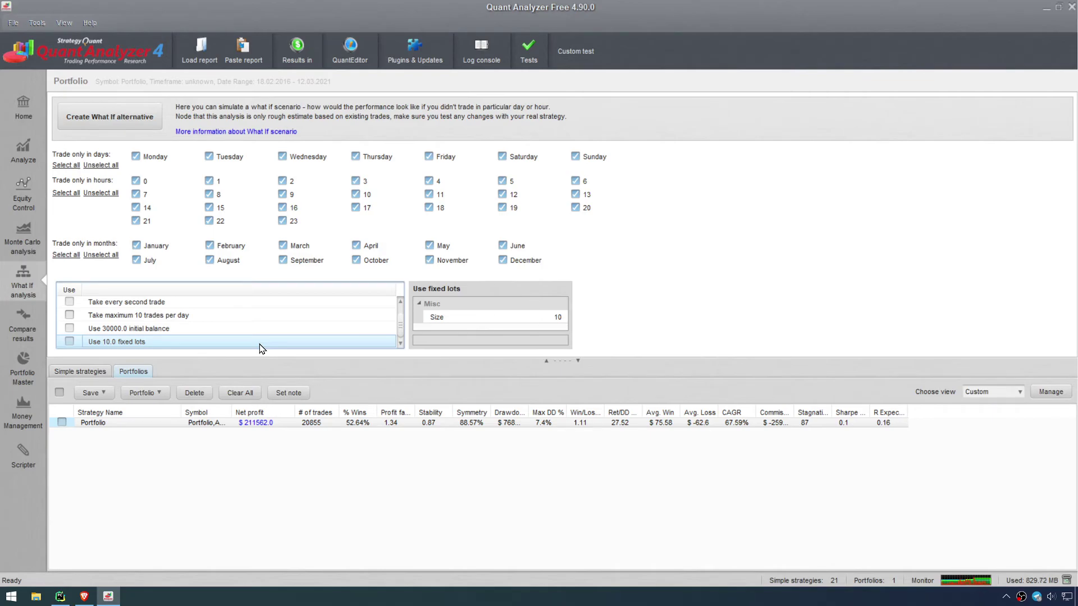
Step: Expand the simple strategies table to full height and sort the strategies by symbol in ascending order
{"action": "left_click", "coordinate": [82, 372]}
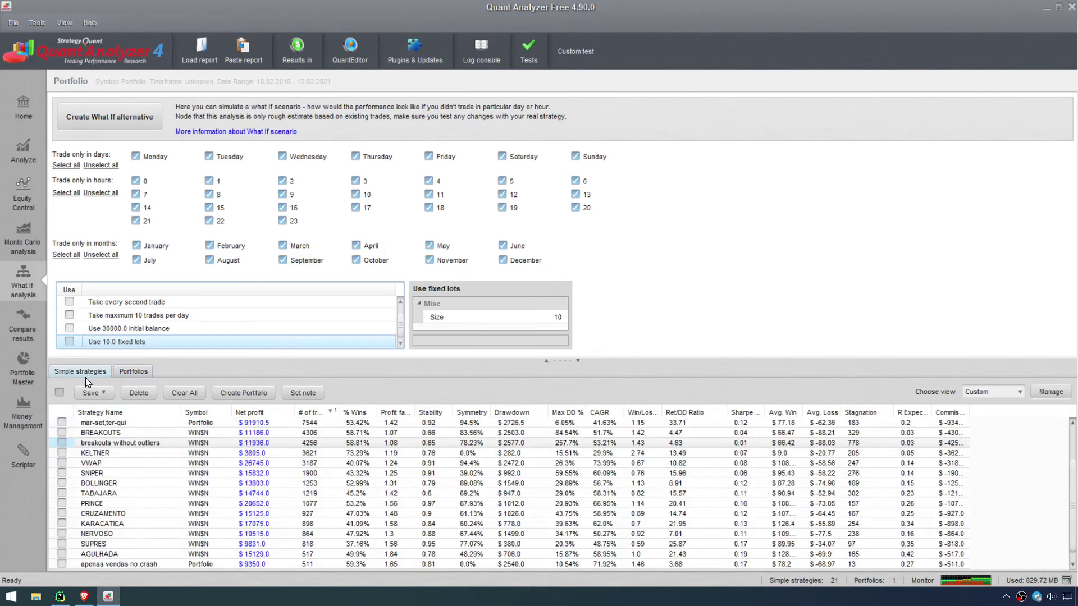
{"action": "left_click", "coordinate": [545, 361]}
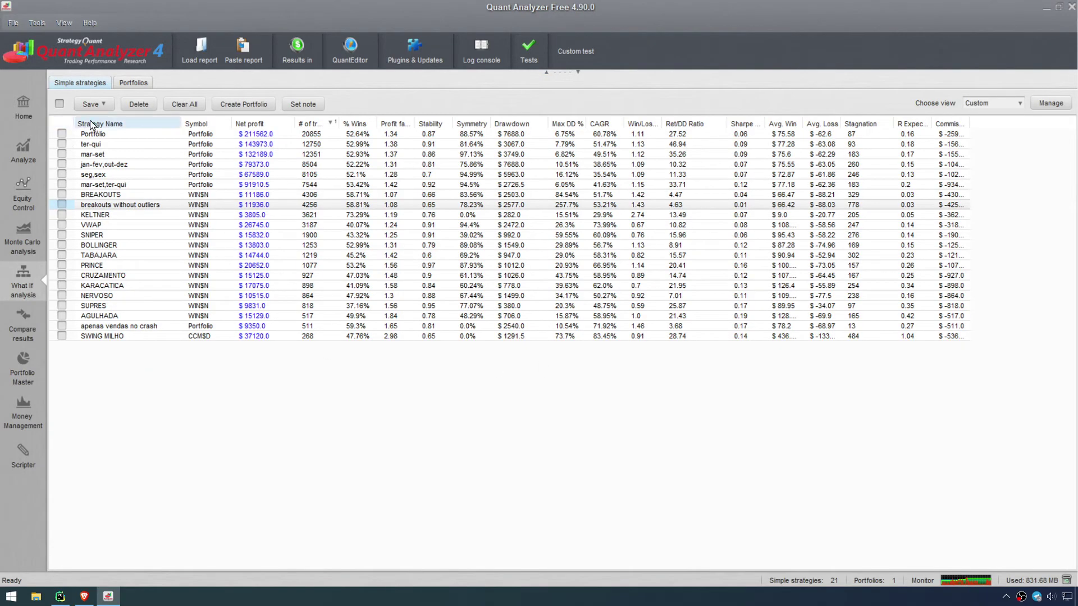
{"action": "left_click", "coordinate": [202, 124]}
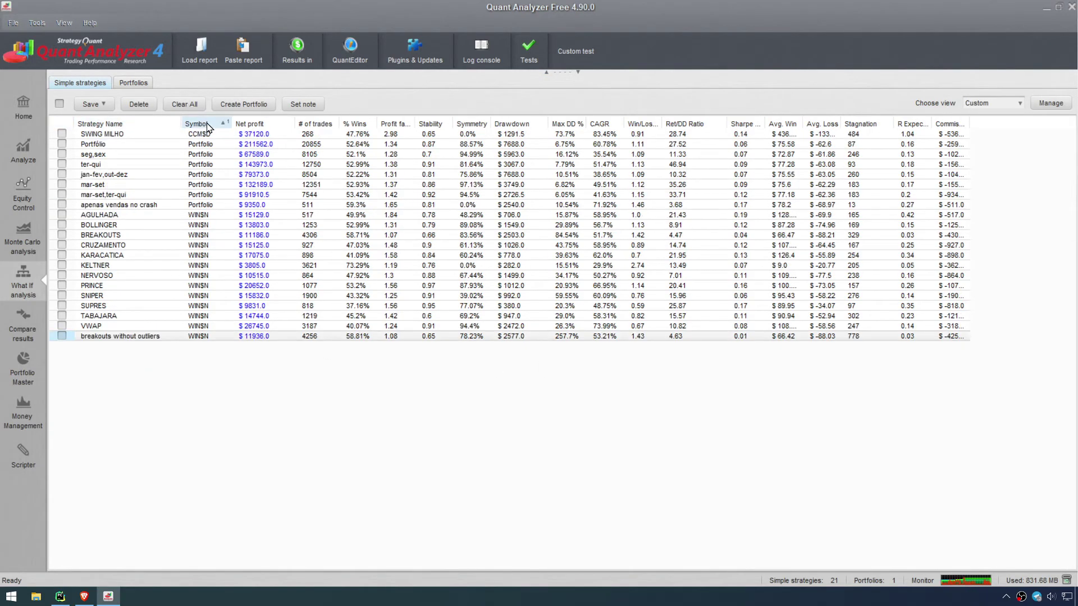
Step: Delete the six test alternatives from seg,sex through apenas vendas no crash, keeping SWING MILHO and Portfólio
{"action": "left_click", "coordinate": [65, 136]}
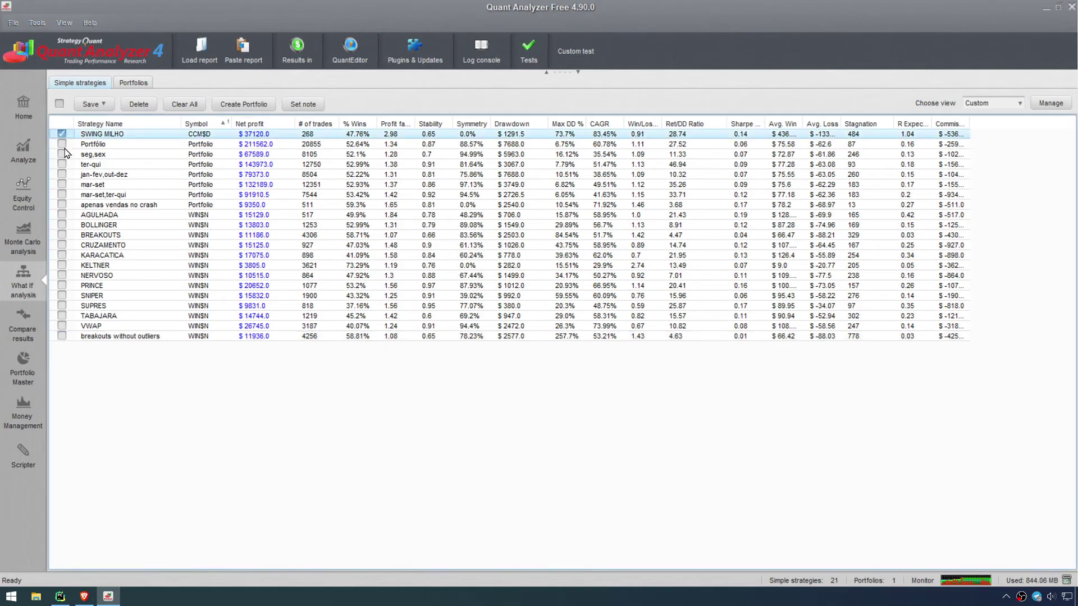
{"action": "left_click", "coordinate": [61, 154]}
{"action": "left_click", "coordinate": [62, 164]}
{"action": "left_click", "coordinate": [62, 174]}
{"action": "left_click", "coordinate": [61, 184]}
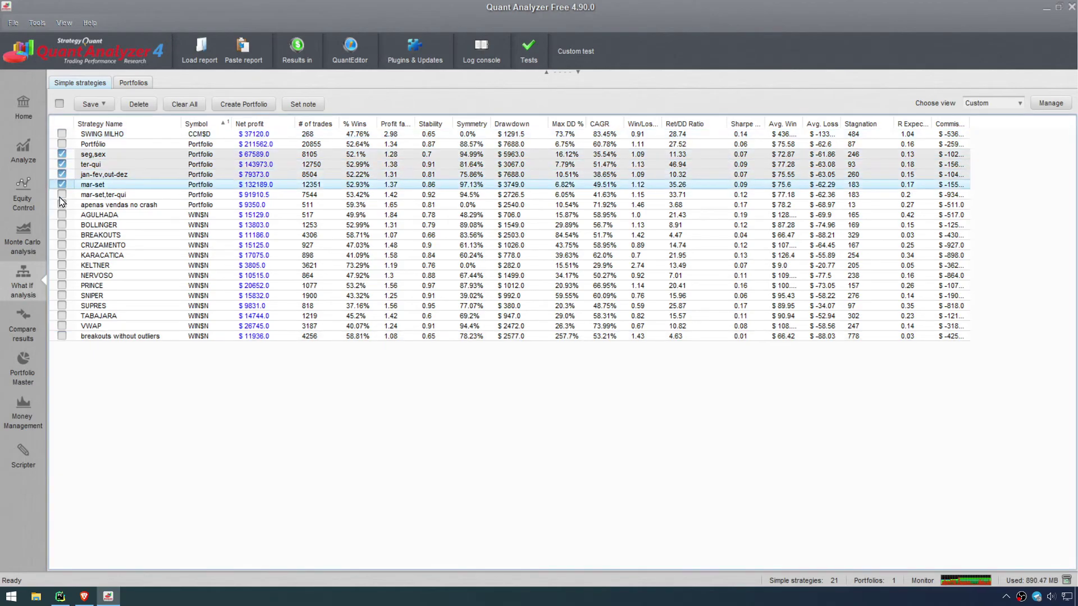
{"action": "left_click", "coordinate": [62, 194]}
{"action": "left_click", "coordinate": [61, 206]}
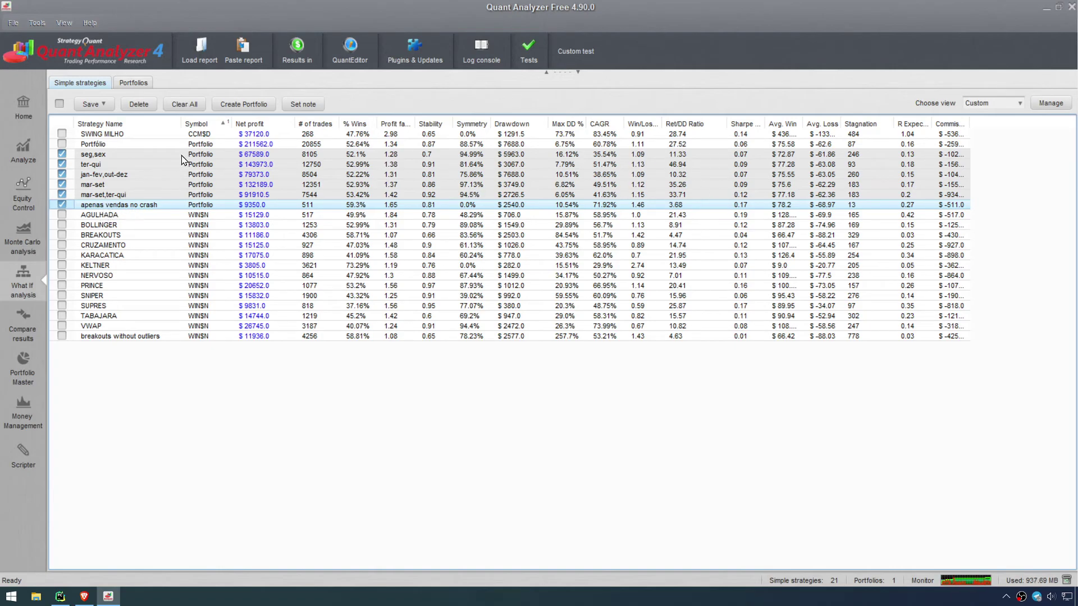
{"action": "left_click", "coordinate": [141, 105]}
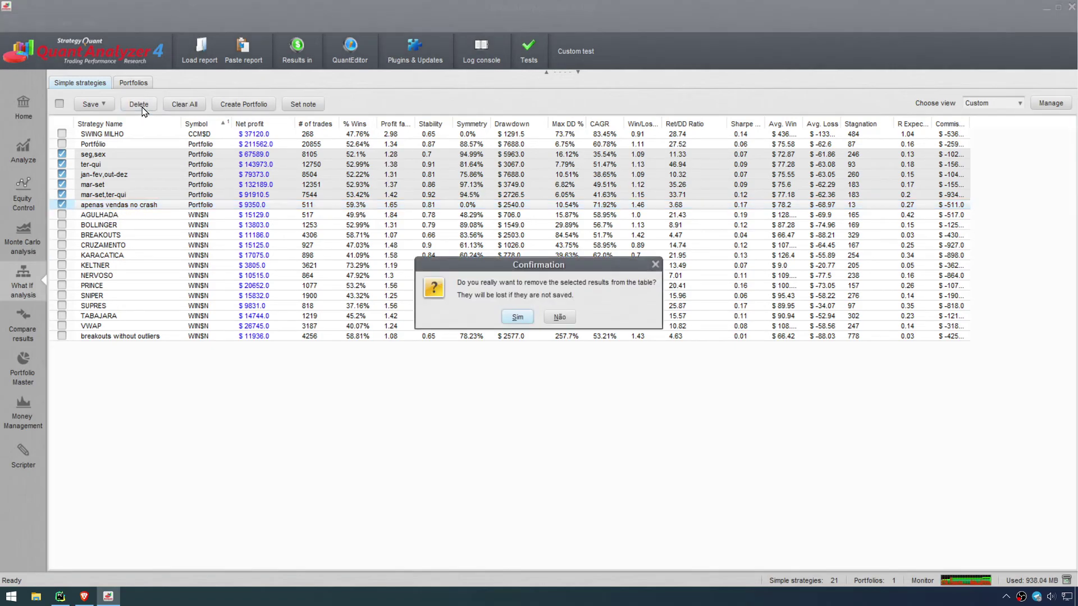
{"action": "left_click", "coordinate": [515, 320]}
Step: Check the portfolios table, return to the full-height simple strategies table and sort it by drawdown in ascending order
{"action": "left_click", "coordinate": [131, 86]}
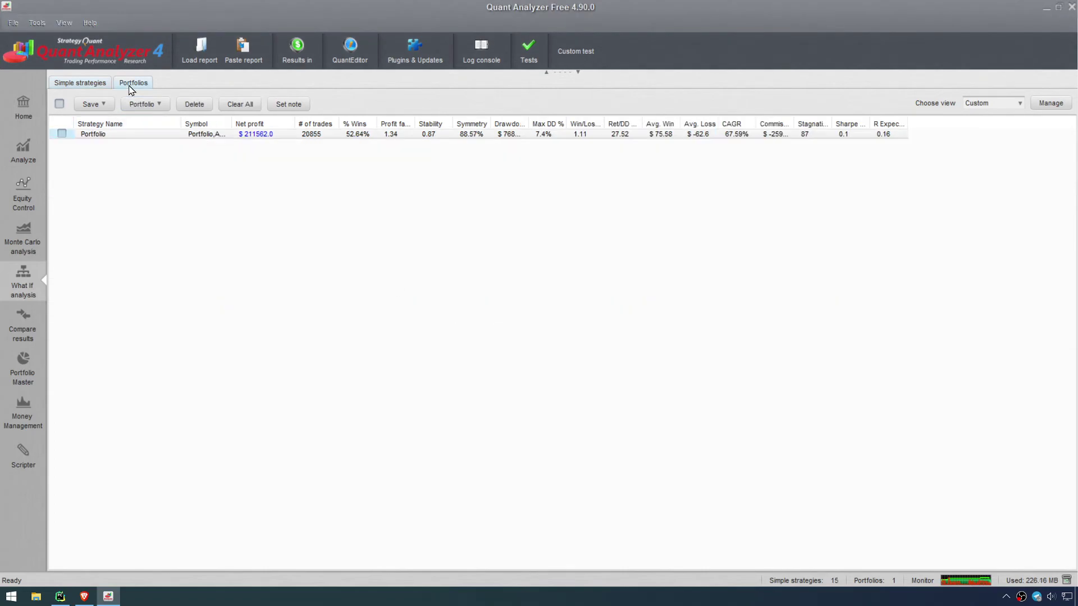
{"action": "left_click", "coordinate": [579, 73]}
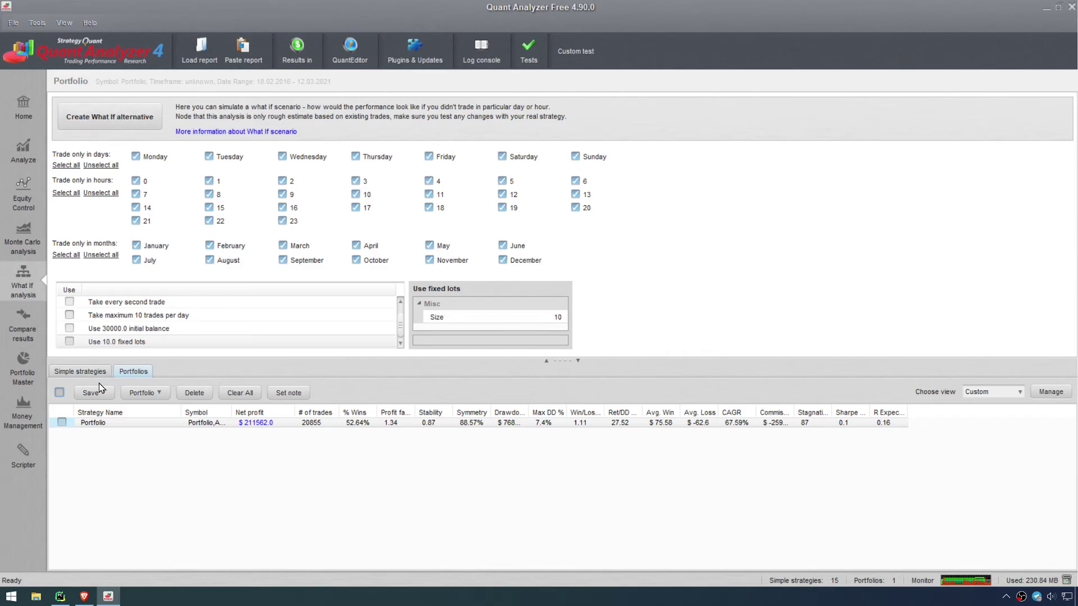
{"action": "left_click", "coordinate": [81, 371]}
{"action": "left_click", "coordinate": [546, 363]}
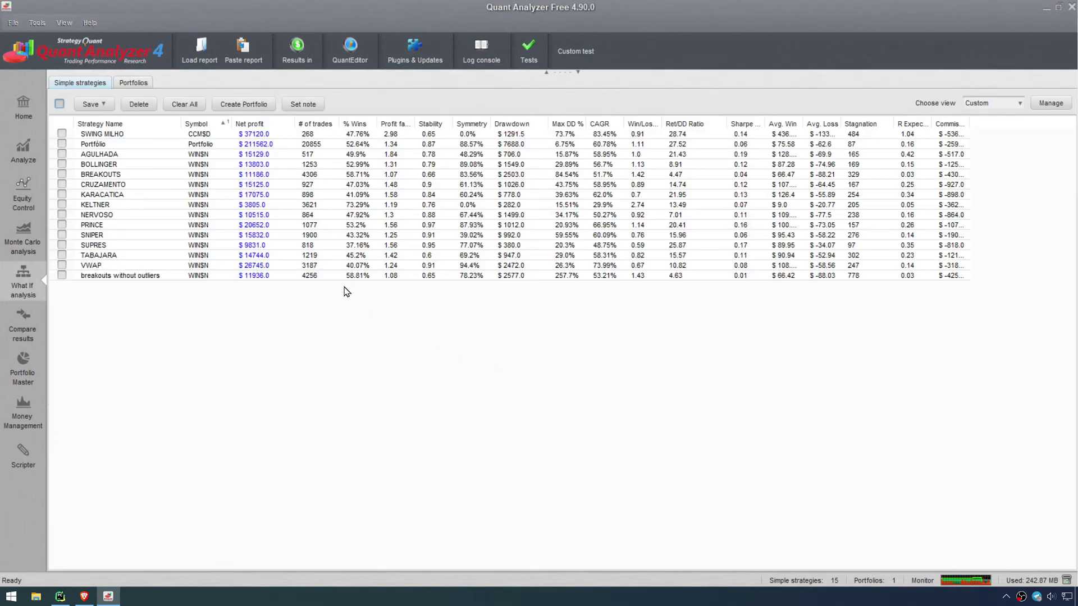
{"action": "left_click", "coordinate": [517, 123]}
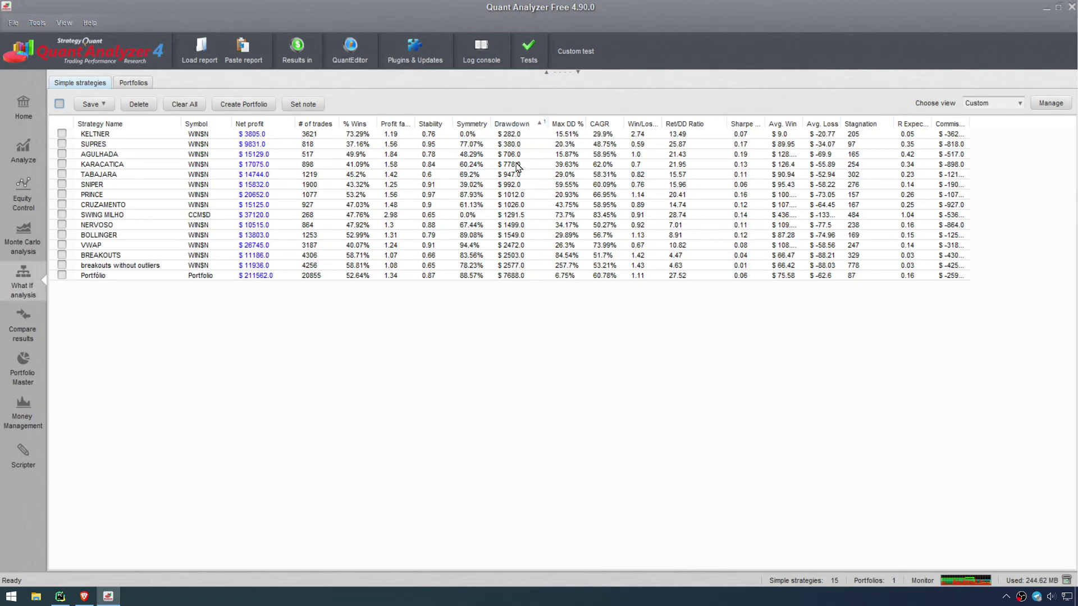
Step: Delete the breakouts without outliers alternative from the simple strategies
{"action": "left_click", "coordinate": [510, 274]}
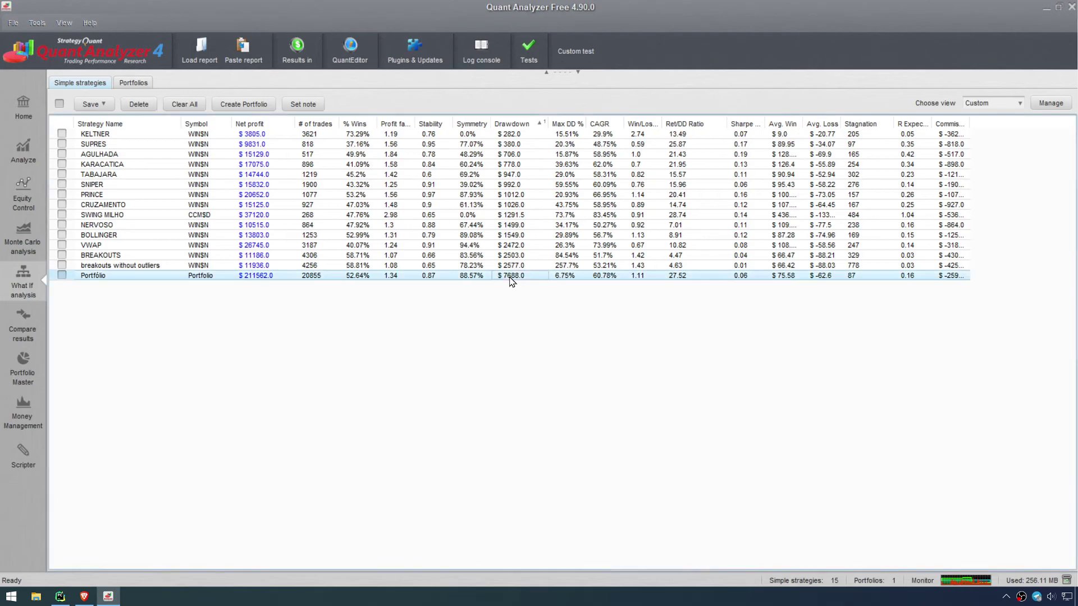
{"action": "left_click", "coordinate": [506, 269]}
{"action": "left_click", "coordinate": [62, 265]}
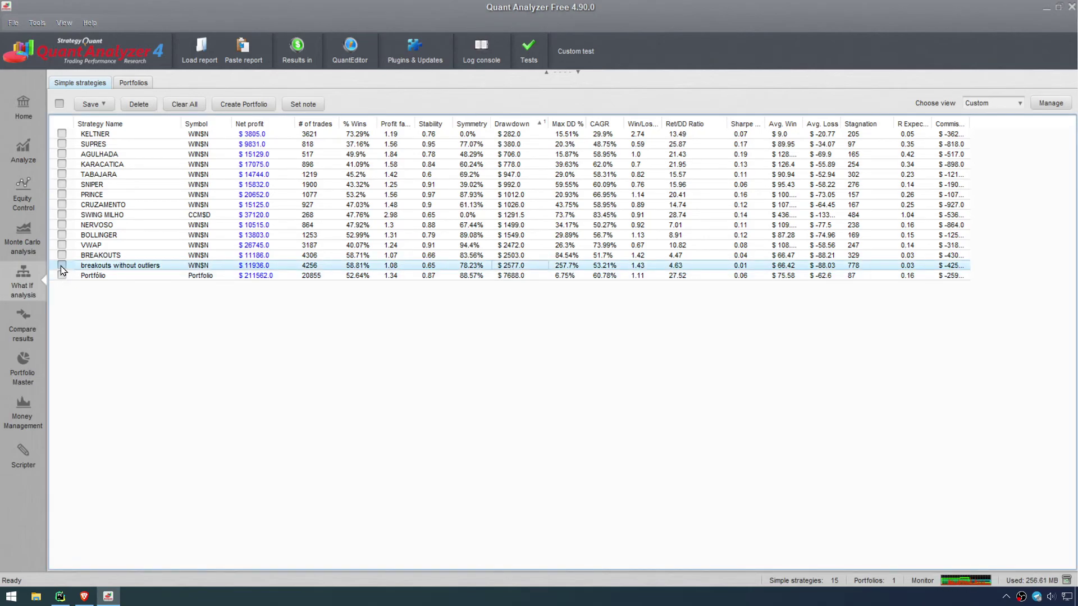
{"action": "left_click", "coordinate": [139, 104]}
{"action": "left_click", "coordinate": [521, 316]}
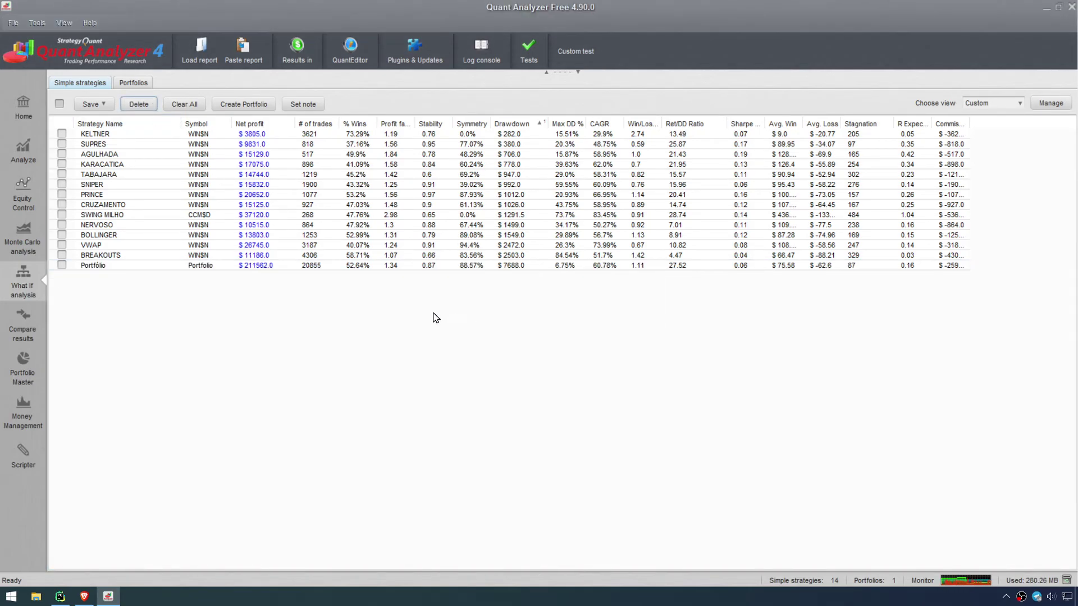
Step: Compare the drawdowns of the VWAP, KARACATICA and AGULHADA strategies
{"action": "left_click", "coordinate": [168, 247]}
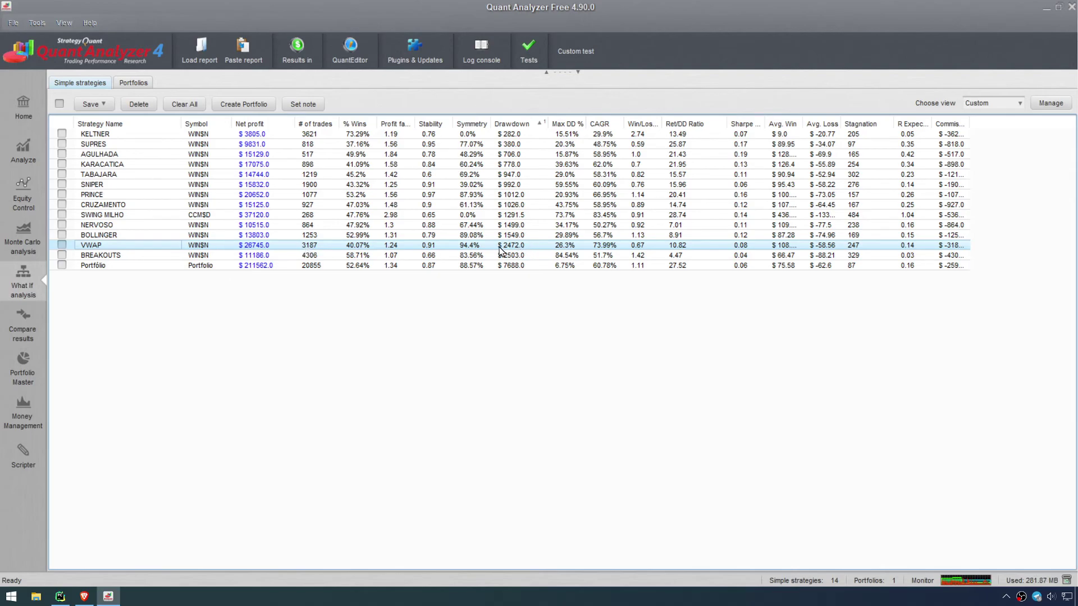
{"action": "left_click", "coordinate": [515, 167]}
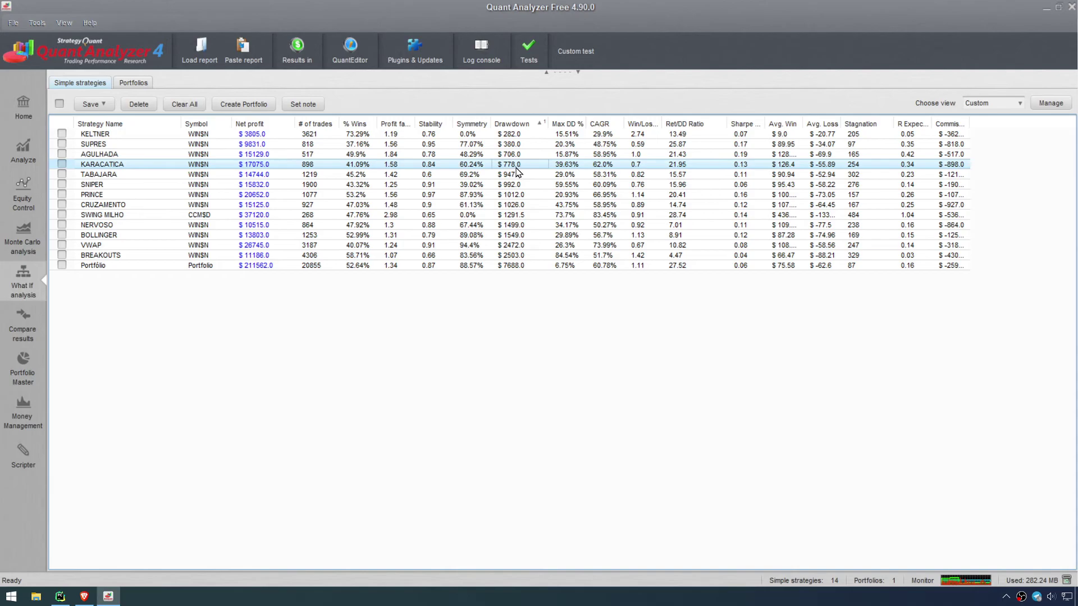
{"action": "left_click", "coordinate": [514, 156]}
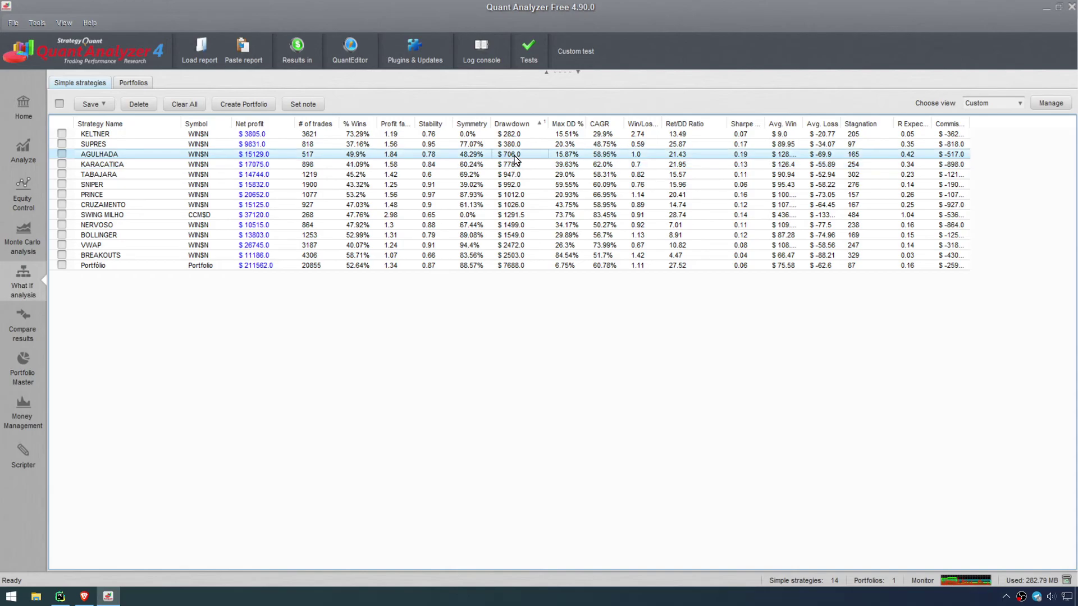
{"action": "left_click", "coordinate": [516, 246]}
{"action": "left_click", "coordinate": [512, 157]}
{"action": "left_click", "coordinate": [516, 246]}
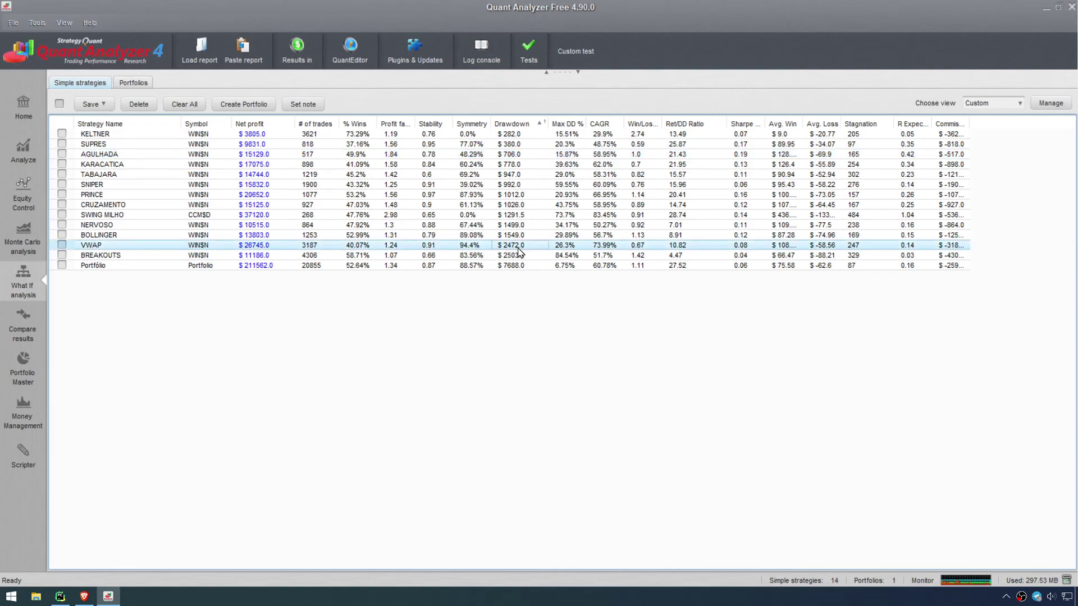
{"action": "left_click", "coordinate": [518, 155]}
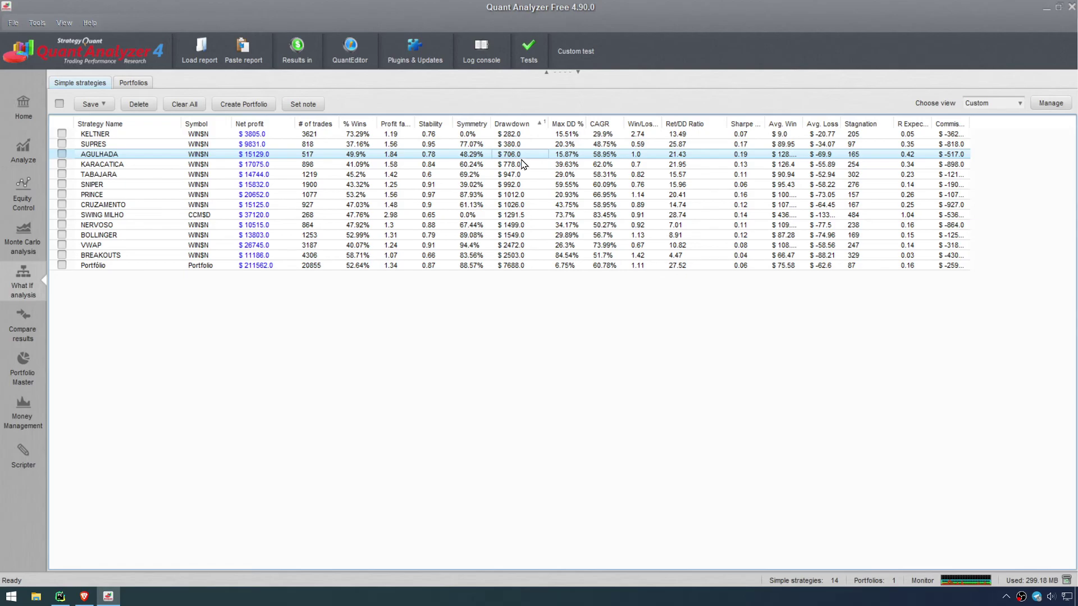
Step: Create a What If alternative of AGULHADA with the fixed lots filter enabled and its size set to 3
{"action": "left_click", "coordinate": [577, 71]}
{"action": "left_click", "coordinate": [63, 443]}
{"action": "left_click", "coordinate": [61, 444]}
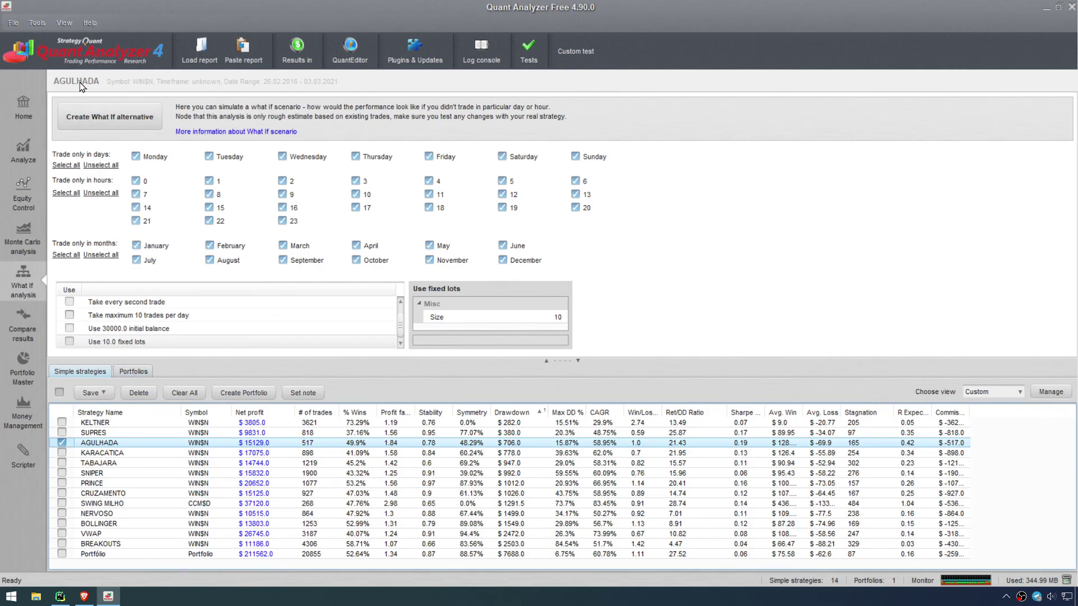
{"action": "left_click_drag", "start_coordinate": [68, 89], "coordinate": [89, 92]}
{"action": "key", "text": "Escape"}
{"action": "left_click", "coordinate": [70, 341]}
{"action": "left_click", "coordinate": [554, 318]}
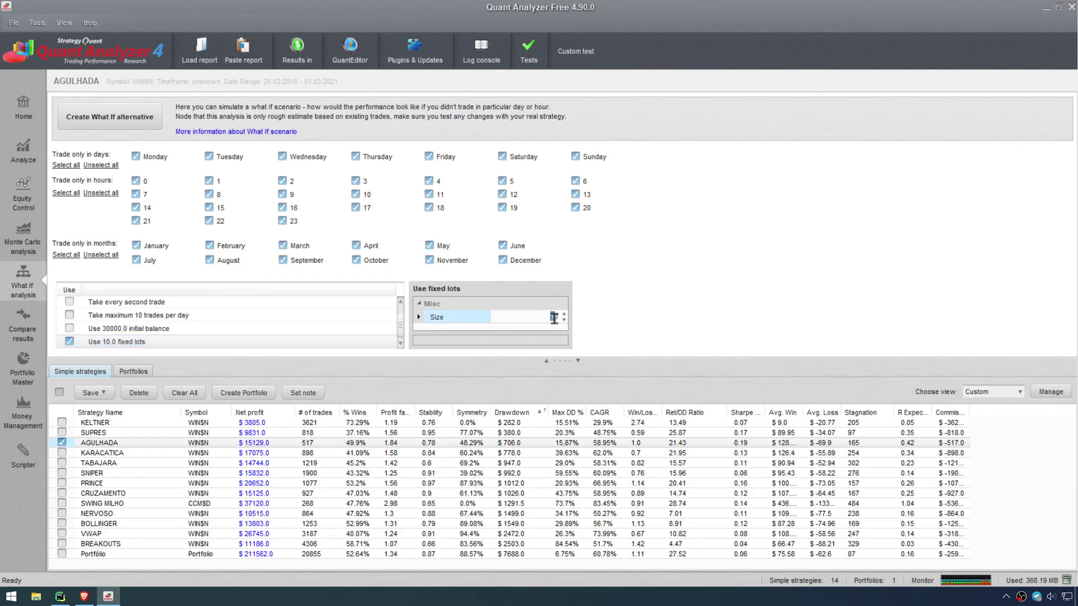
{"action": "type", "text": "3"}
{"action": "key", "text": "Return"}
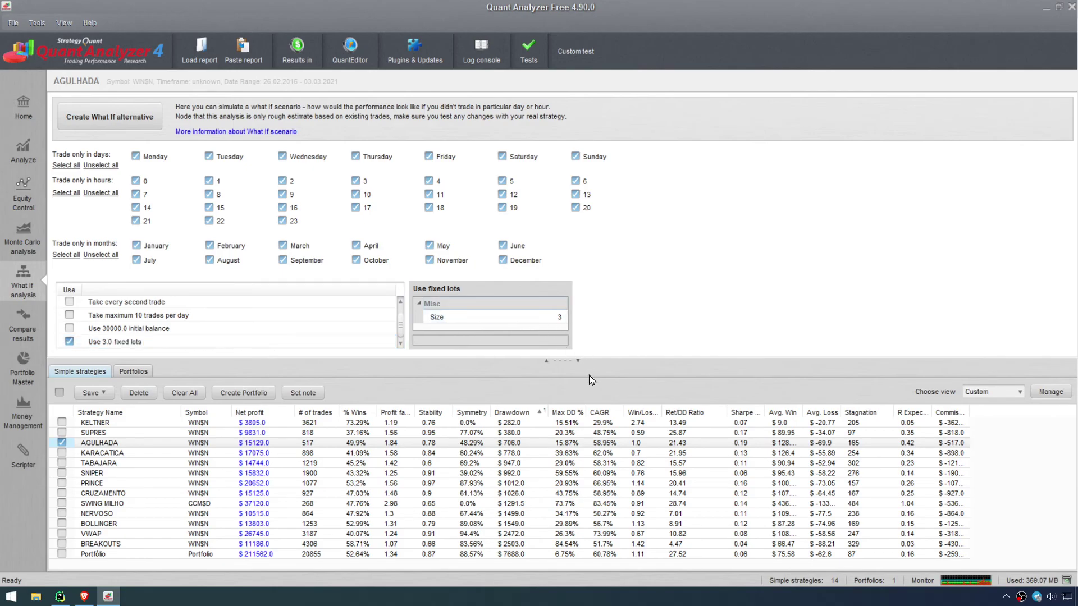
{"action": "left_click", "coordinate": [126, 129]}
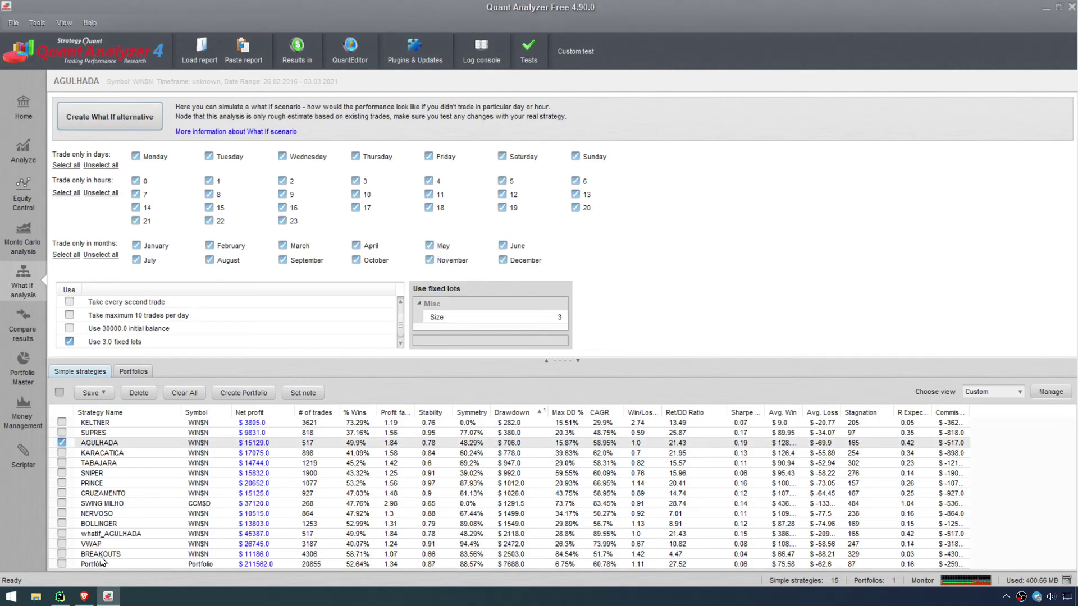
Step: Rename the new What If alternative of AGULHADA as AGULHADA_LOTE3
{"action": "double_click", "coordinate": [115, 533]}
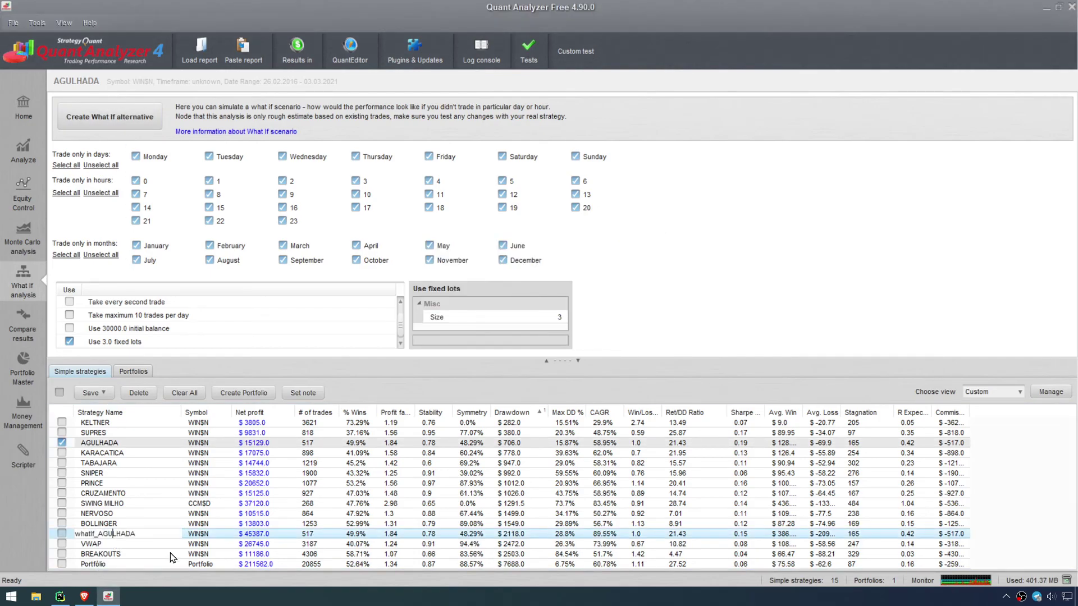
{"action": "key", "text": "BackSpace"}
{"action": "key", "text": "BackSpace"}
{"action": "key", "text": "BackSpace"}
{"action": "key", "text": "BackSpace"}
{"action": "key", "text": "BackSpace"}
{"action": "key", "text": "BackSpace"}
{"action": "key", "text": "BackSpace"}
{"action": "type", "text": "_LOTE3"}
{"action": "key", "text": "Return"}
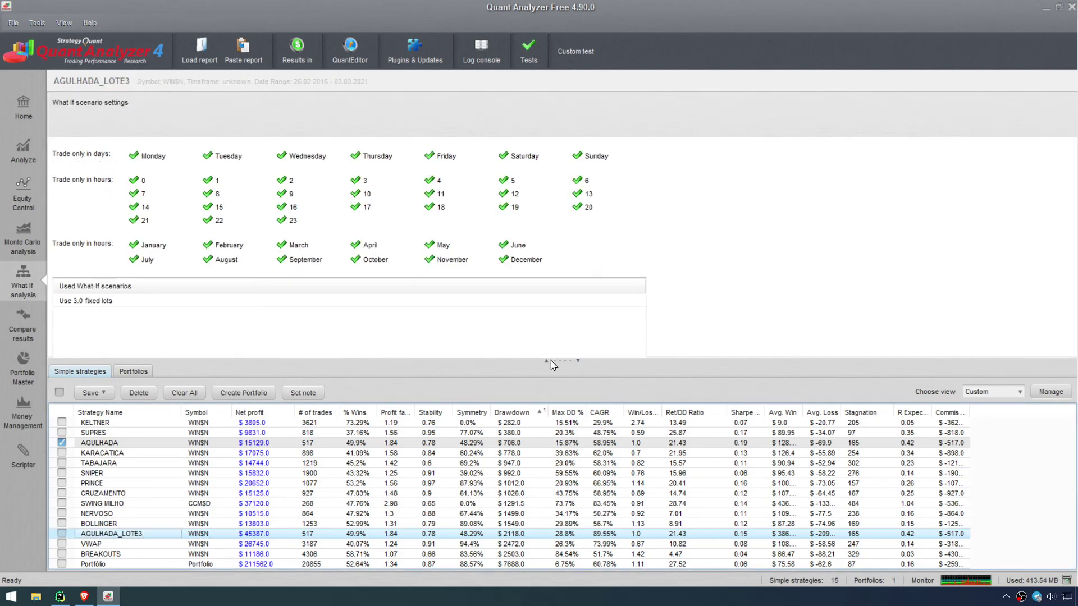
Step: Check the scenario used for AGULHADA_LOTE3 and compare its results with AGULHADA in the full-height strategies table
{"action": "left_click", "coordinate": [96, 303]}
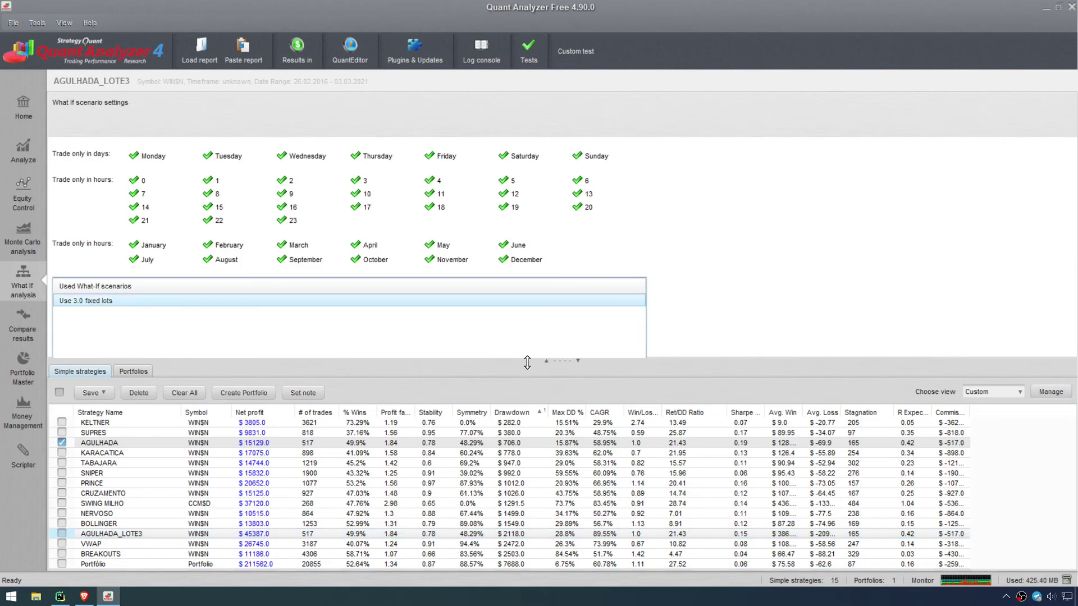
{"action": "left_click", "coordinate": [546, 361]}
{"action": "left_click", "coordinate": [123, 156]}
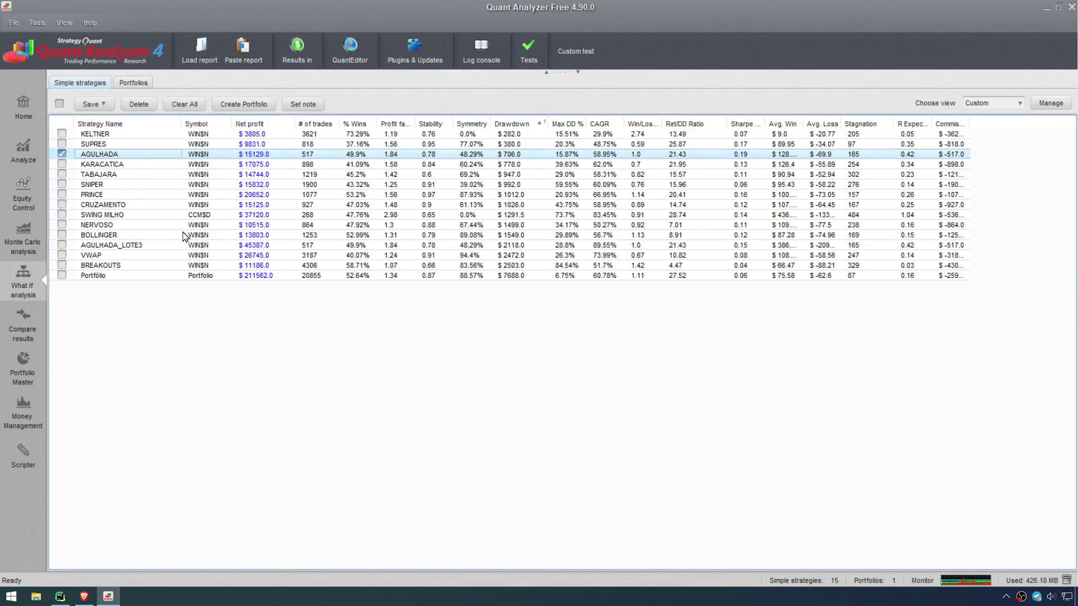
{"action": "left_click", "coordinate": [124, 245], "text": "ctrl"}
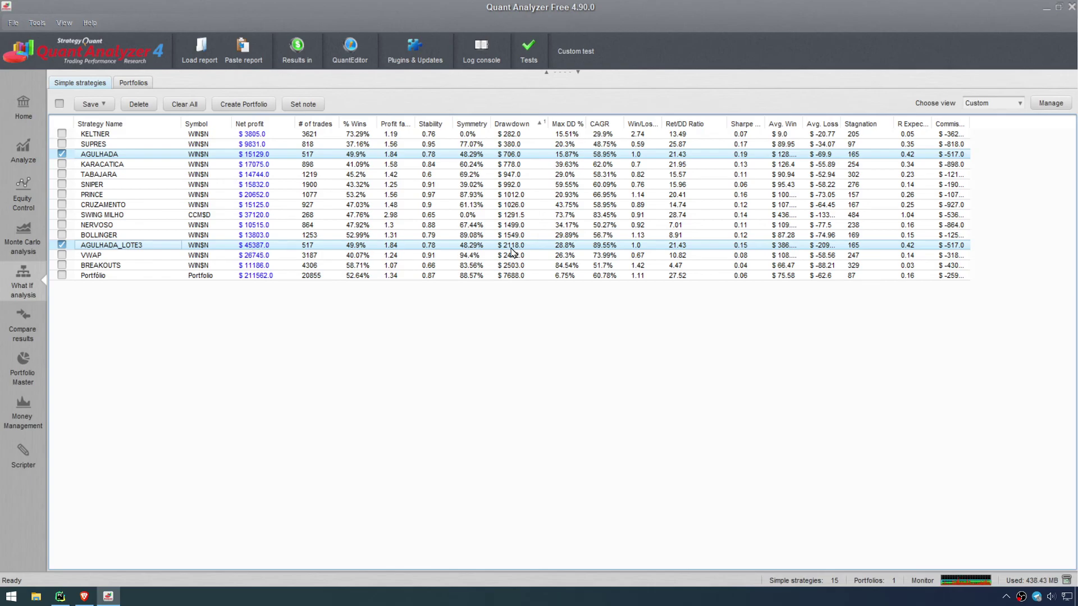
Step: Create a portfolio from all simple strategies except AGULHADA and Portfólio
{"action": "left_click", "coordinate": [62, 154]}
{"action": "left_click", "coordinate": [60, 104]}
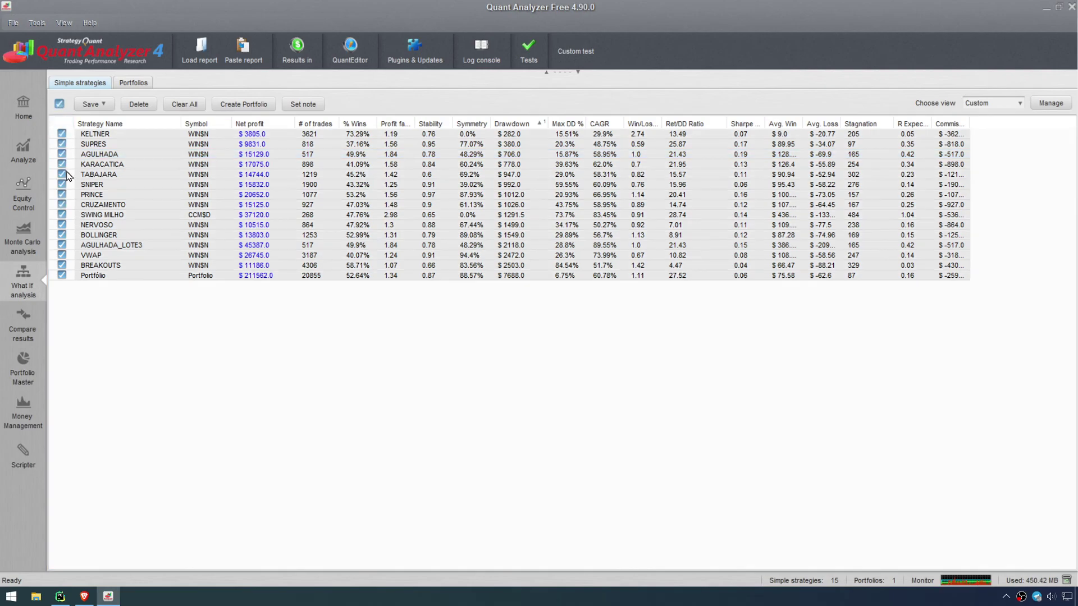
{"action": "left_click", "coordinate": [61, 276]}
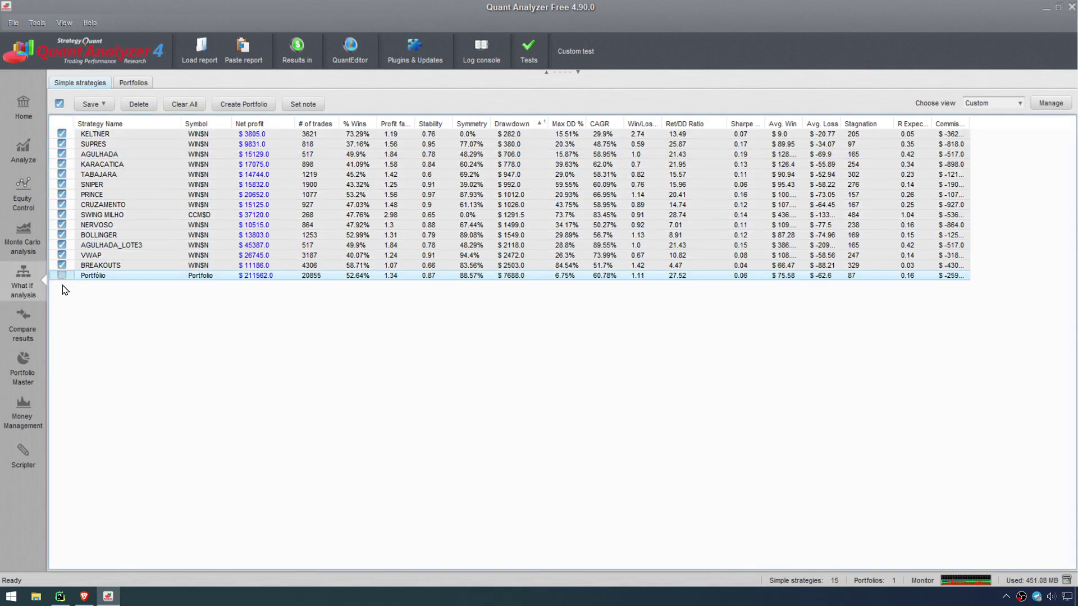
{"action": "left_click", "coordinate": [60, 156]}
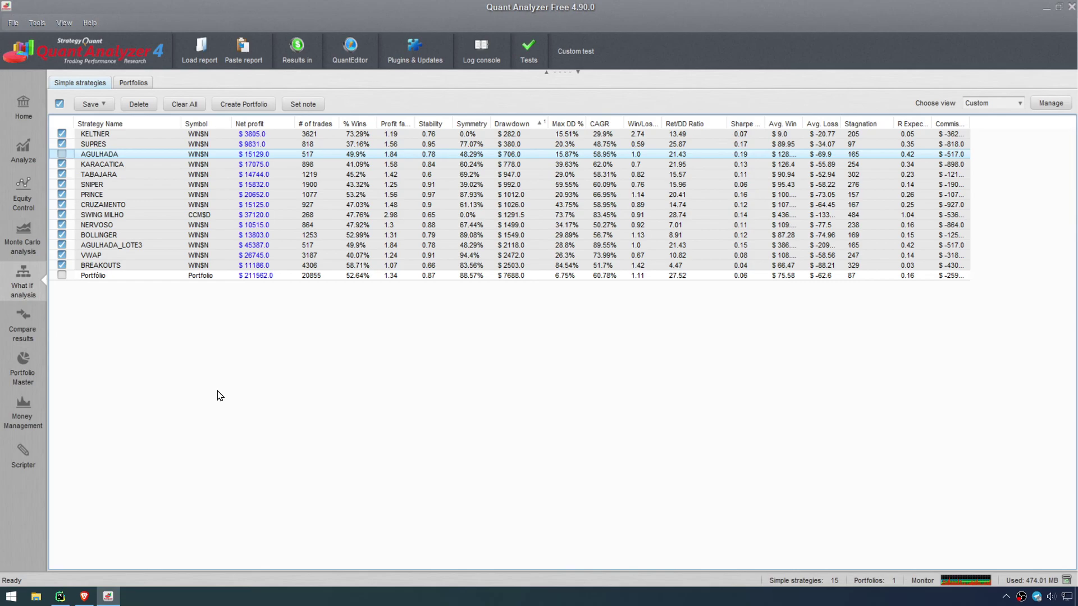
{"action": "left_click", "coordinate": [247, 105]}
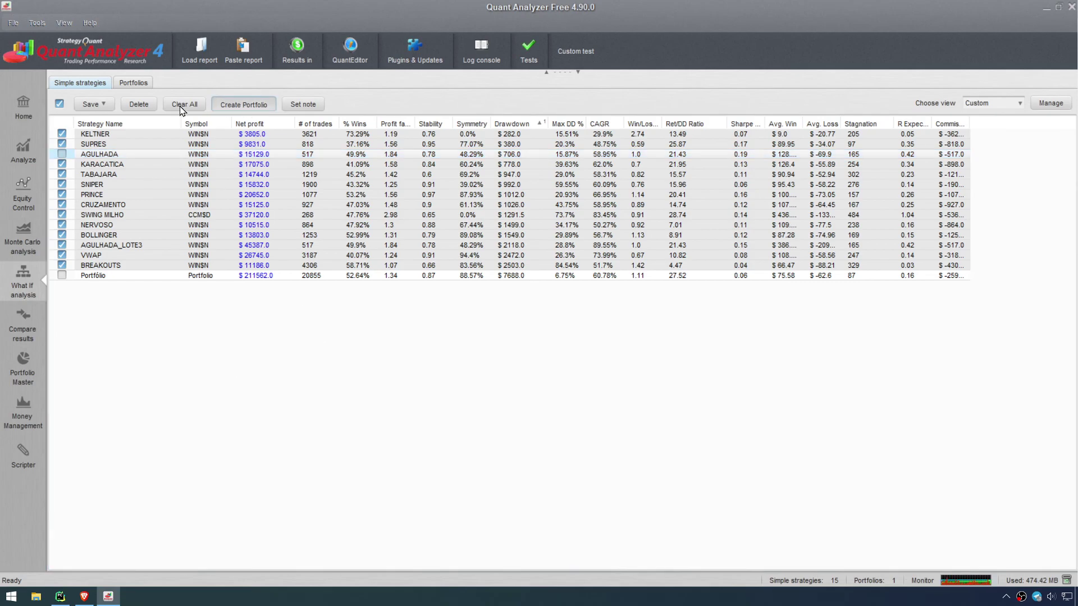
Step: Compare the net profit of the new portfolio with the original one, then return to the simple strategies
{"action": "left_click", "coordinate": [133, 83]}
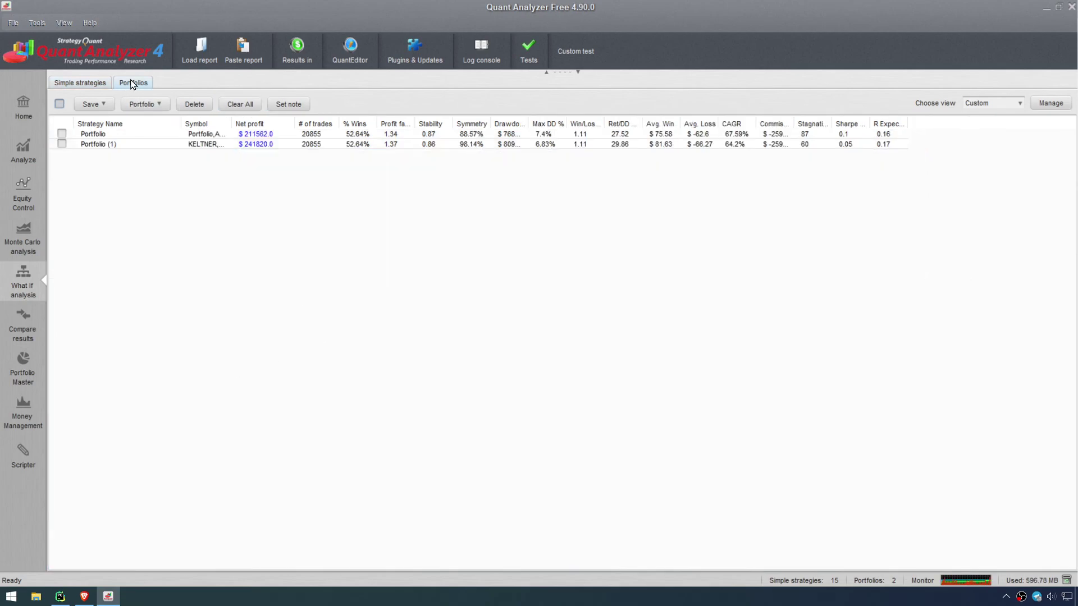
{"action": "left_click", "coordinate": [273, 135]}
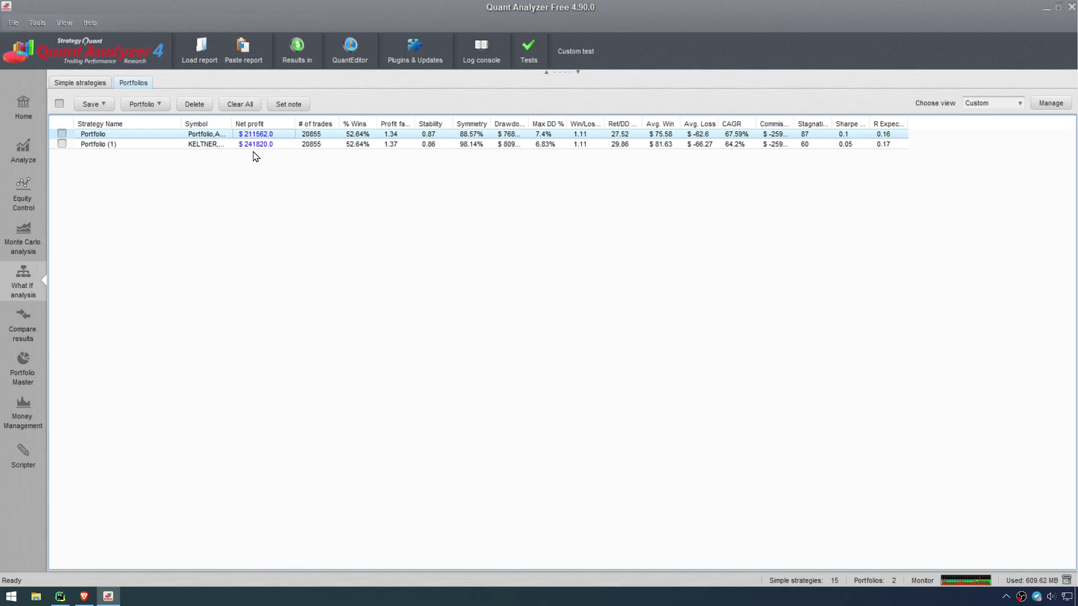
{"action": "left_click", "coordinate": [80, 83]}
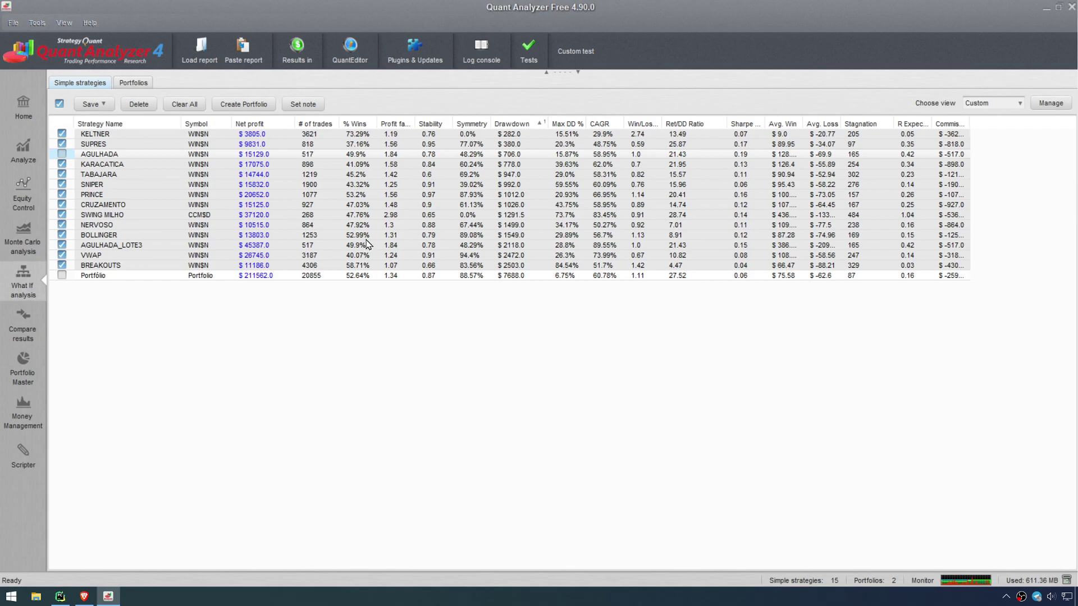
Step: Bring back the What If settings and look through the simple strategies and portfolios, ending on the SNIPER strategy
{"action": "left_click", "coordinate": [578, 73]}
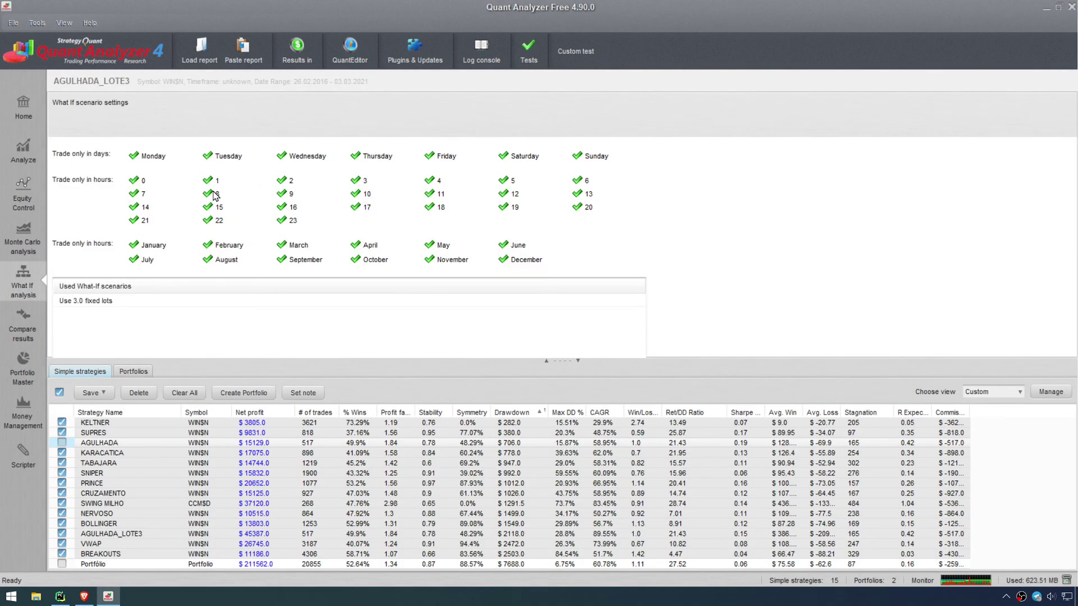
{"action": "left_click", "coordinate": [133, 371]}
{"action": "left_click", "coordinate": [80, 371]}
{"action": "left_click", "coordinate": [69, 424]}
{"action": "left_click", "coordinate": [62, 463]}
{"action": "left_click", "coordinate": [130, 372]}
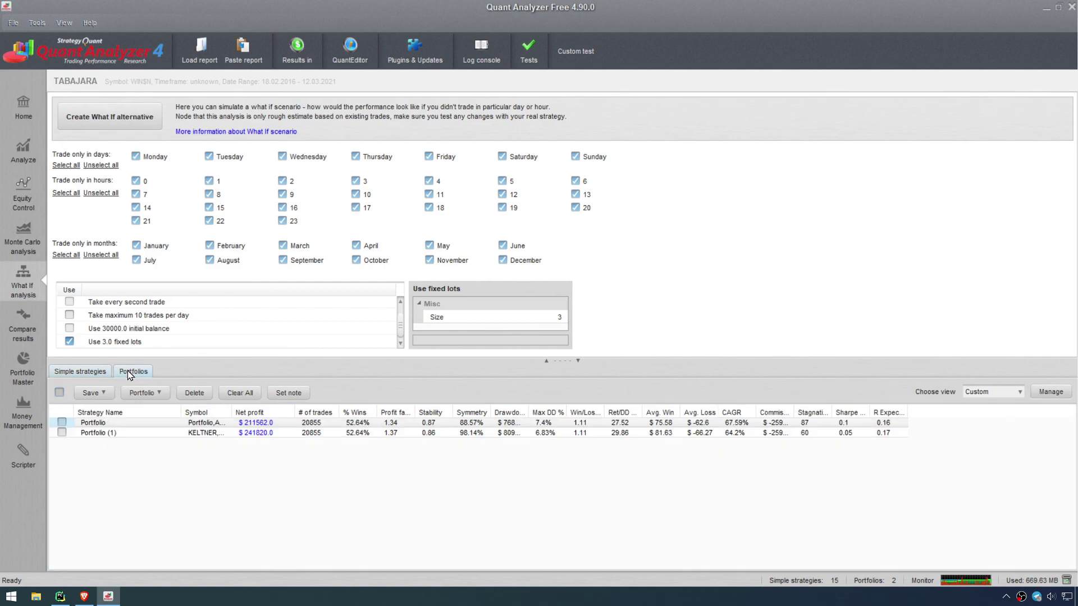
{"action": "left_click", "coordinate": [63, 424]}
{"action": "left_click", "coordinate": [89, 373]}
{"action": "left_click", "coordinate": [63, 434]}
{"action": "left_click", "coordinate": [63, 443]}
{"action": "left_click", "coordinate": [71, 474]}
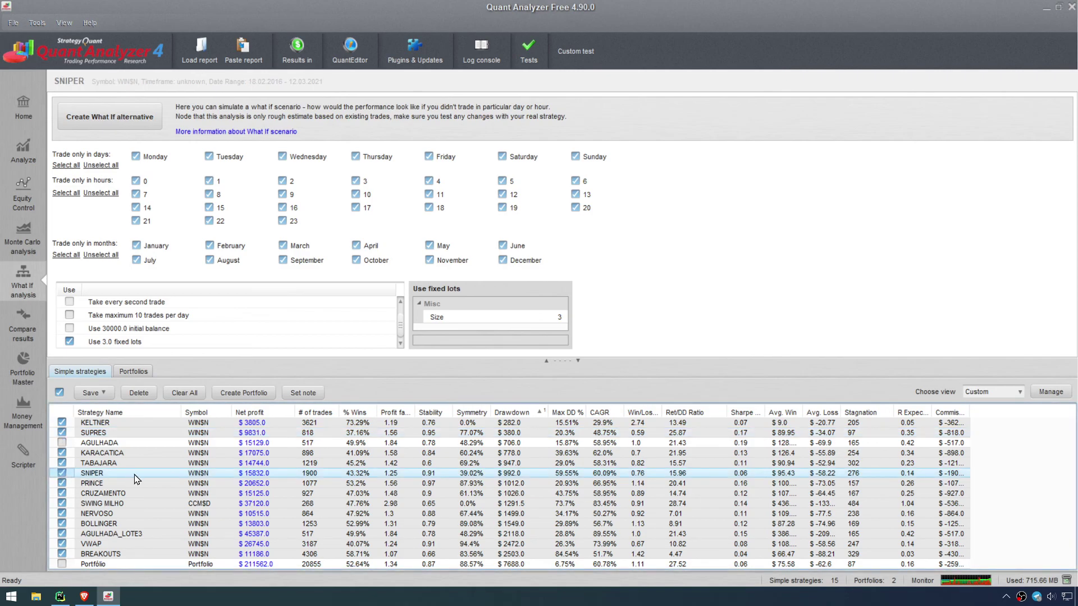